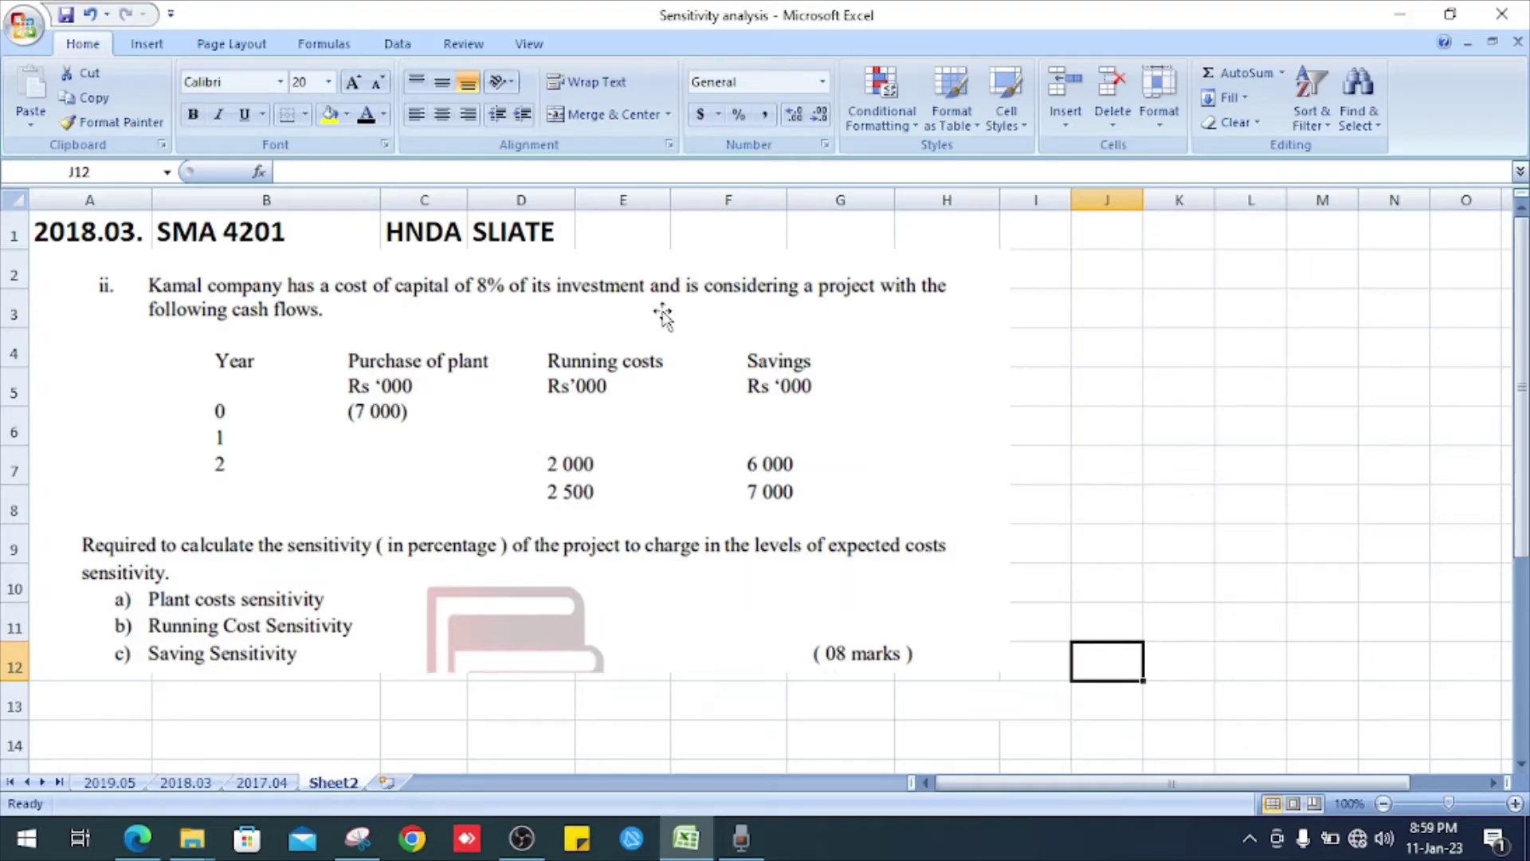
{"action": "left_click_drag", "start_coordinate": [1521, 335], "coordinate": [1484, 369]}
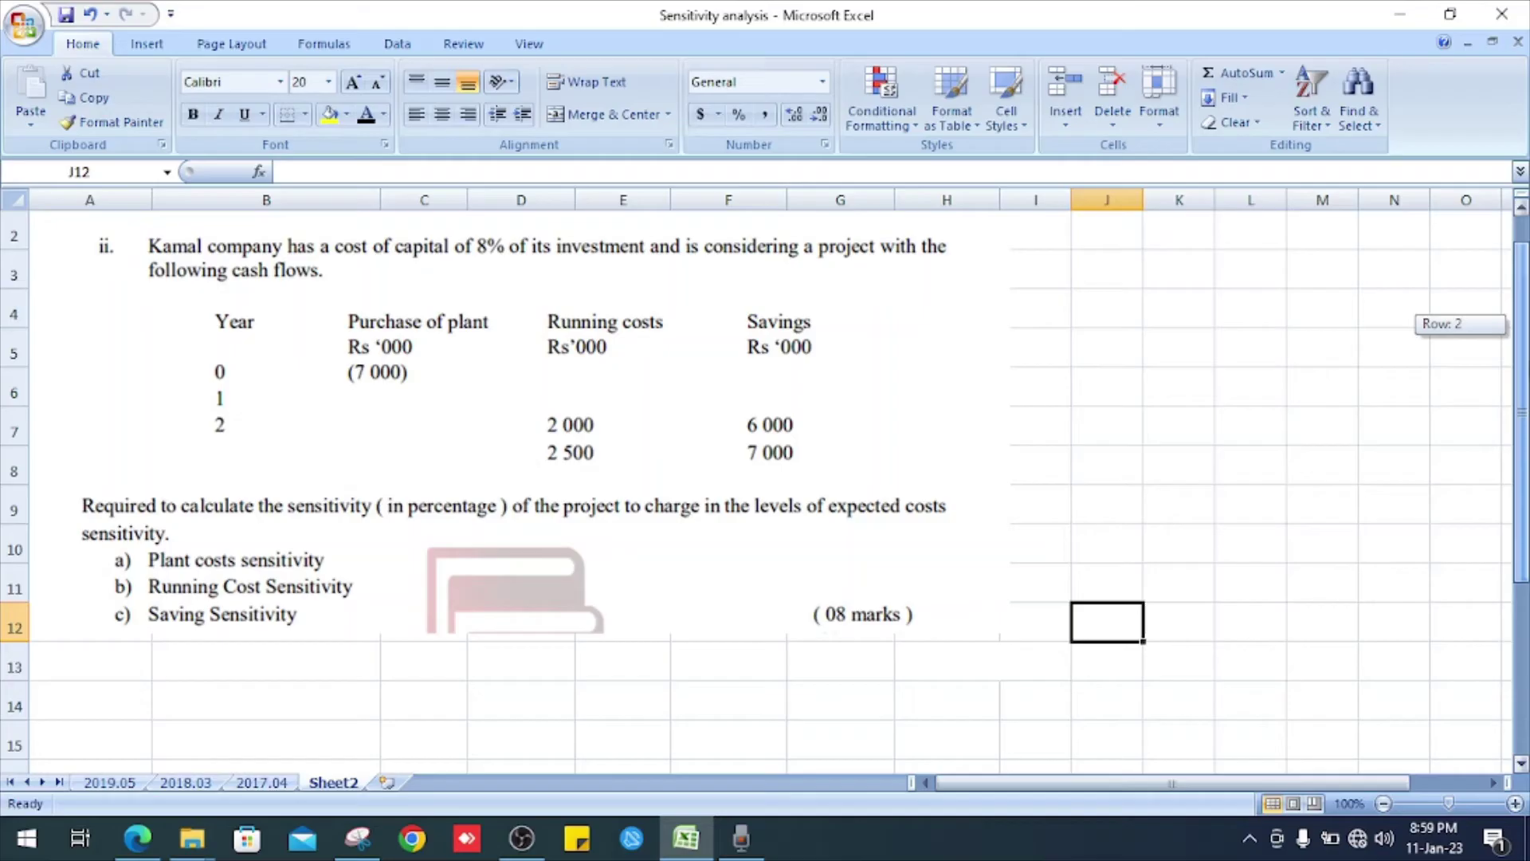
- Make the year heading and years 0, 1, 2 in column A visible in black
{"action": "left_click", "coordinate": [129, 620]}
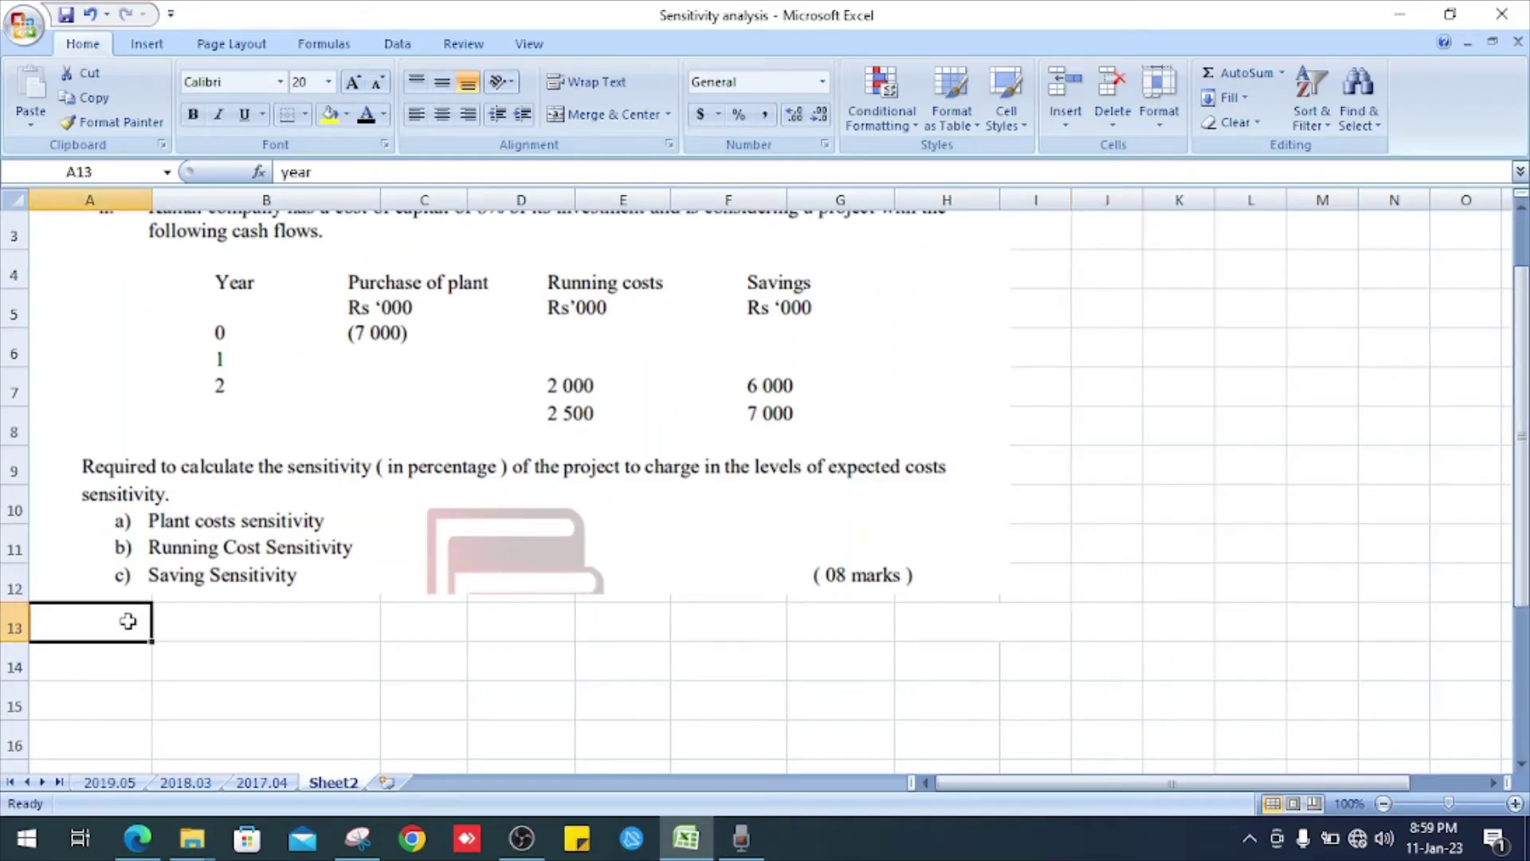
{"action": "left_click", "coordinate": [370, 113]}
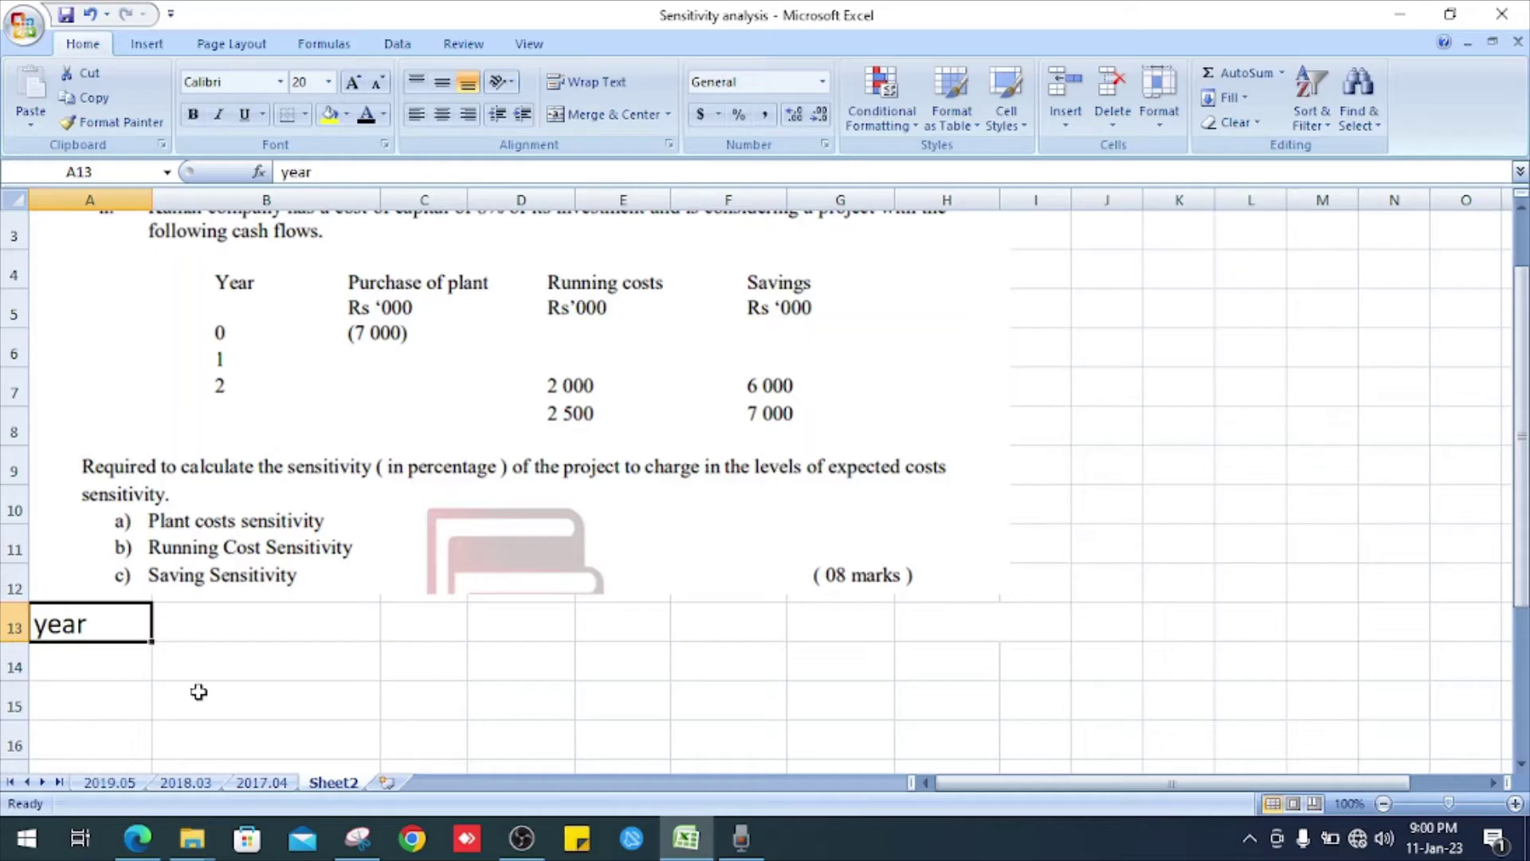
{"action": "key", "text": "Down"}
{"action": "key", "text": "Down"}
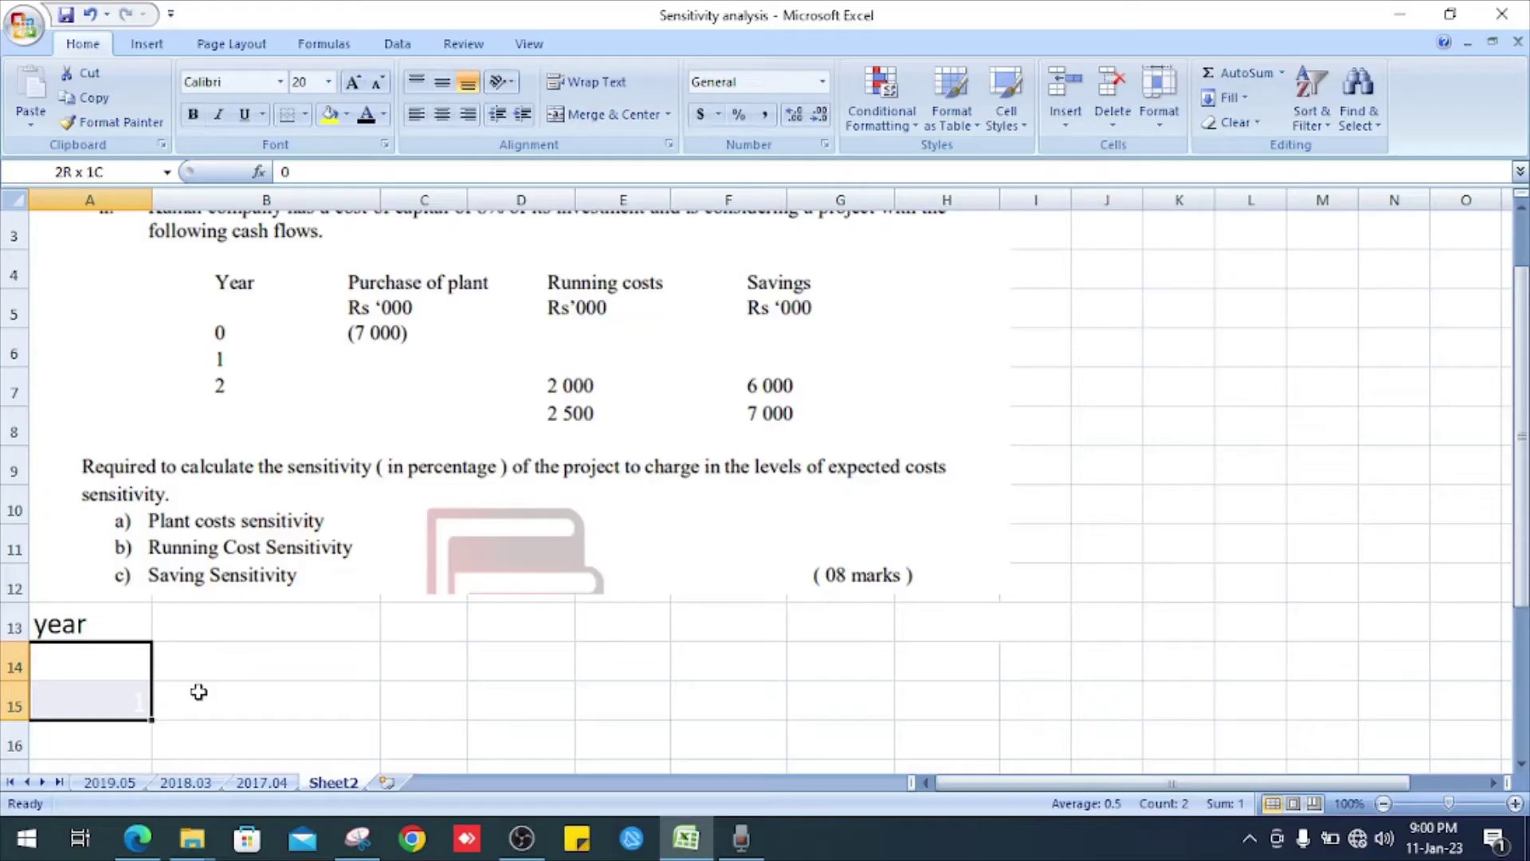
{"action": "key", "text": "Down"}
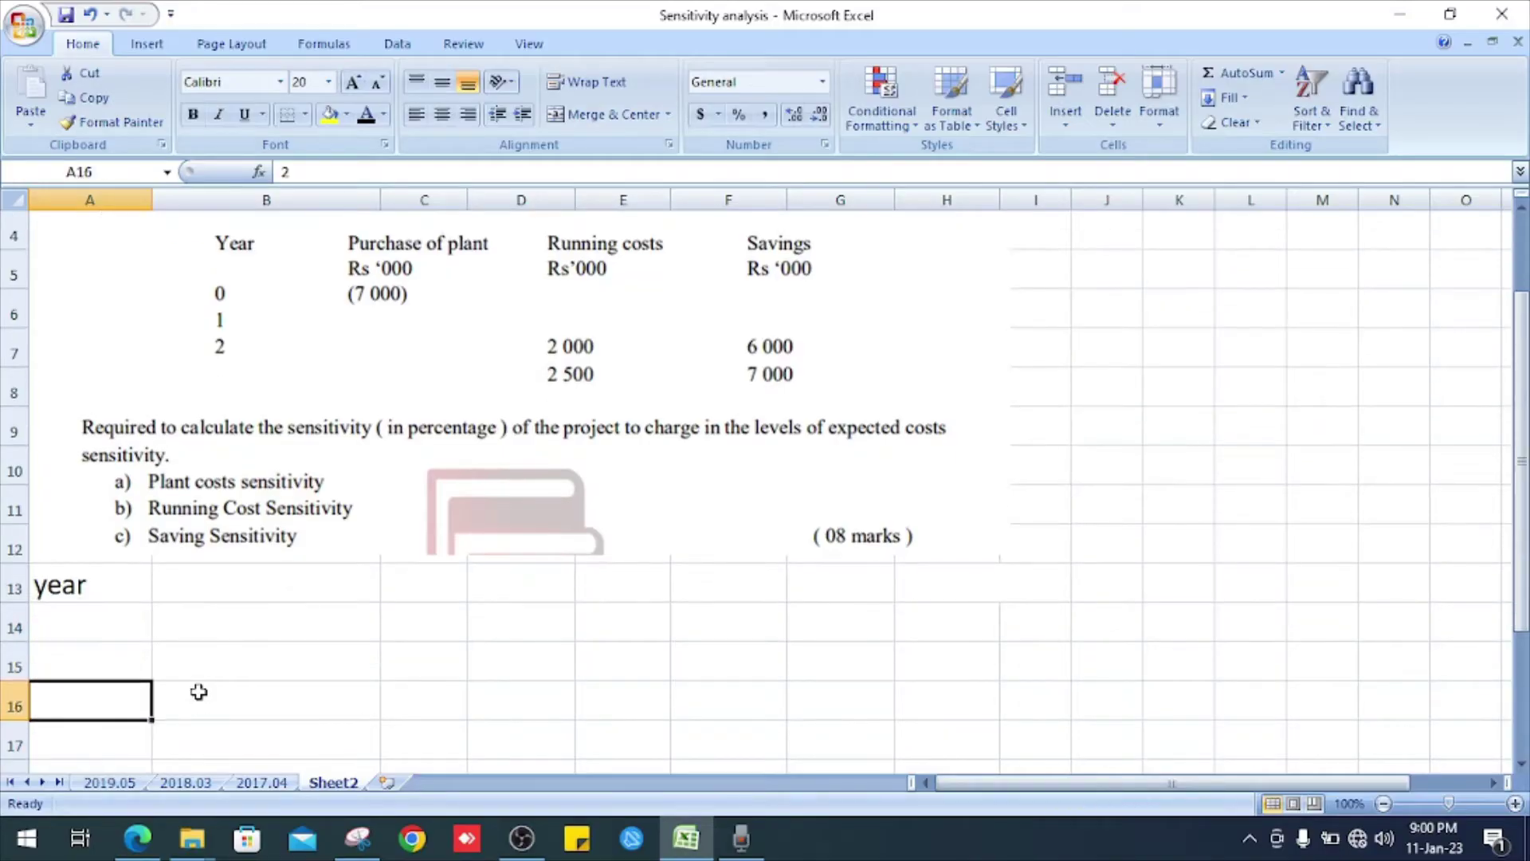
{"action": "key", "text": "shift+Up"}
{"action": "key", "text": "shift+Up"}
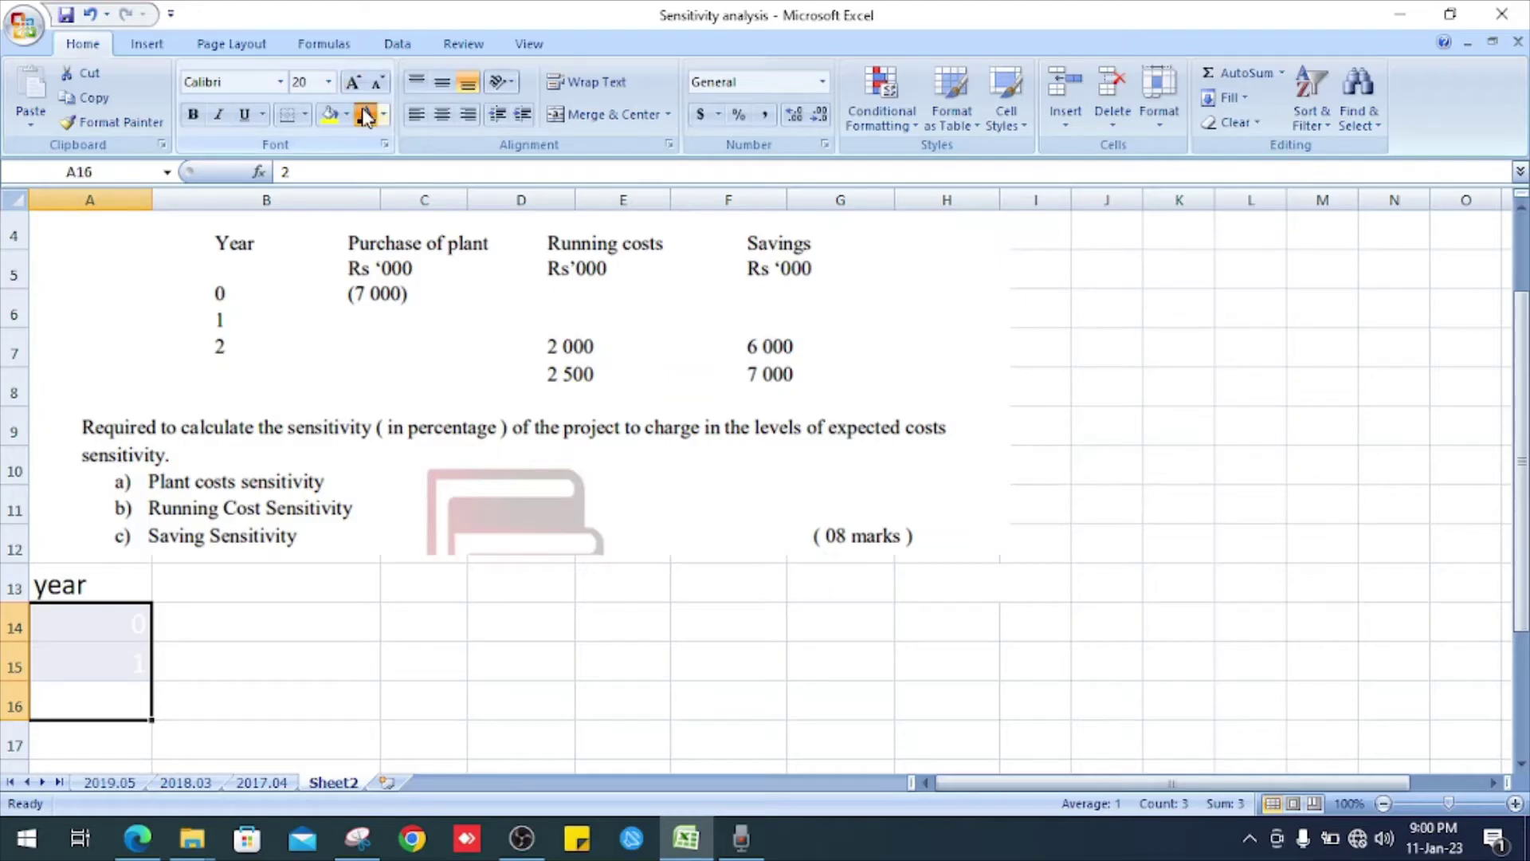
{"action": "left_click", "coordinate": [365, 114]}
- Show the purchase of plant heading and its -7000 value in black
{"action": "left_click", "coordinate": [224, 598]}
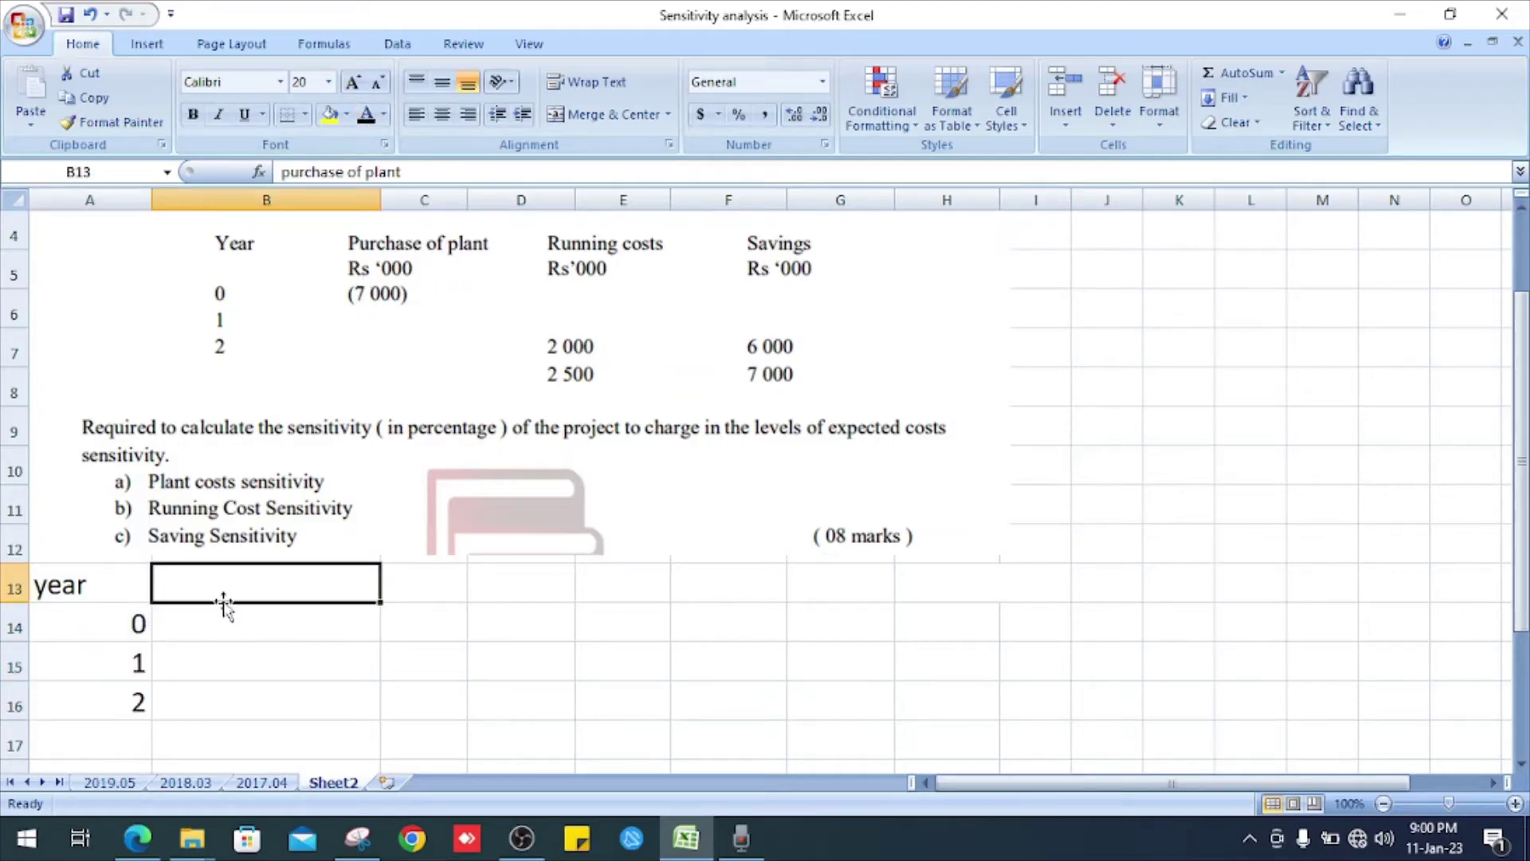
{"action": "left_click", "coordinate": [365, 114]}
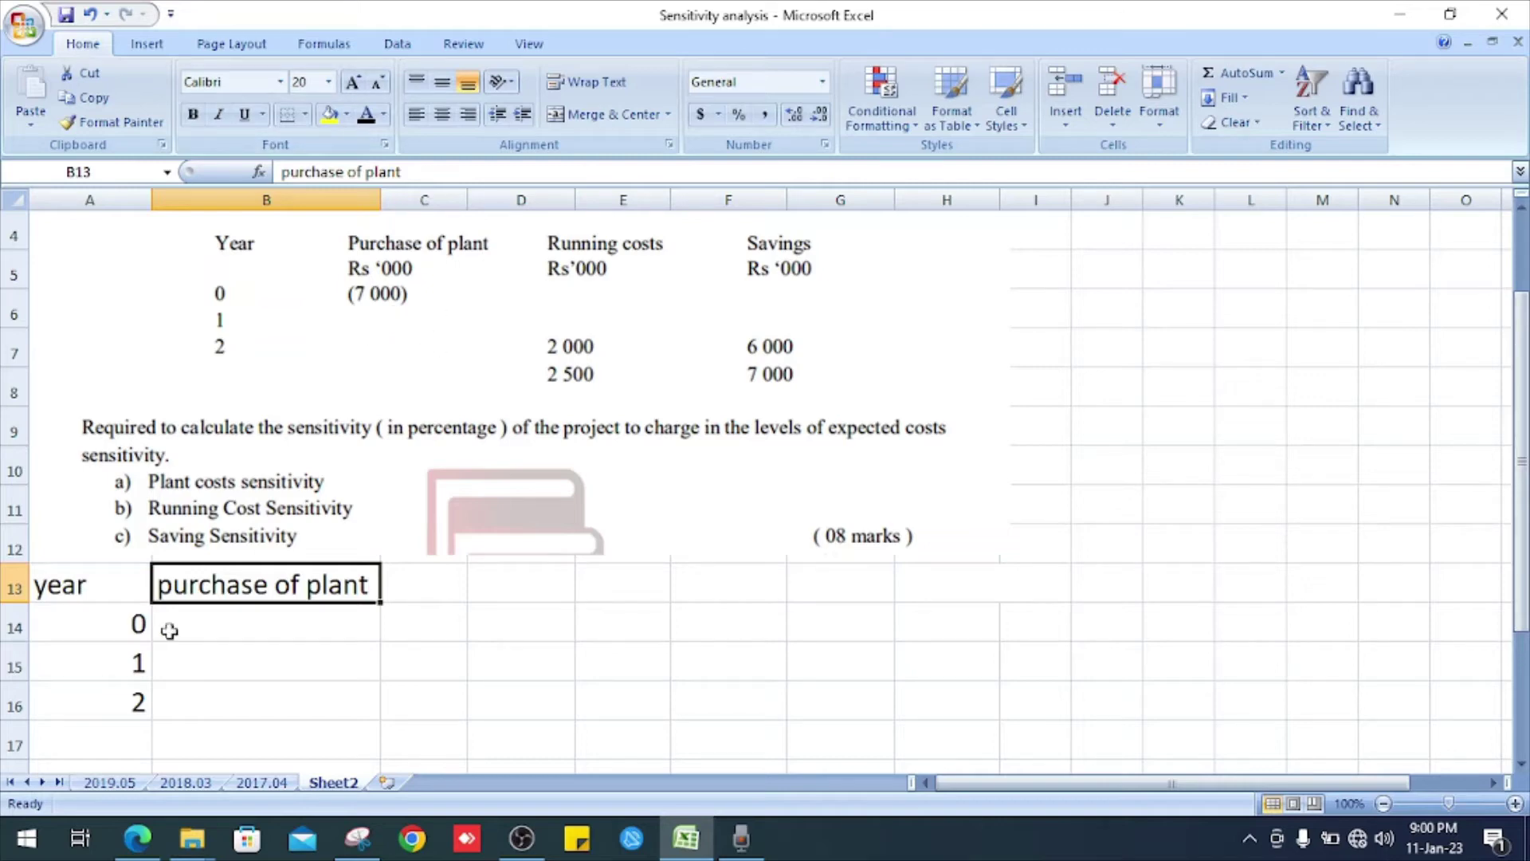
{"action": "left_click", "coordinate": [201, 627]}
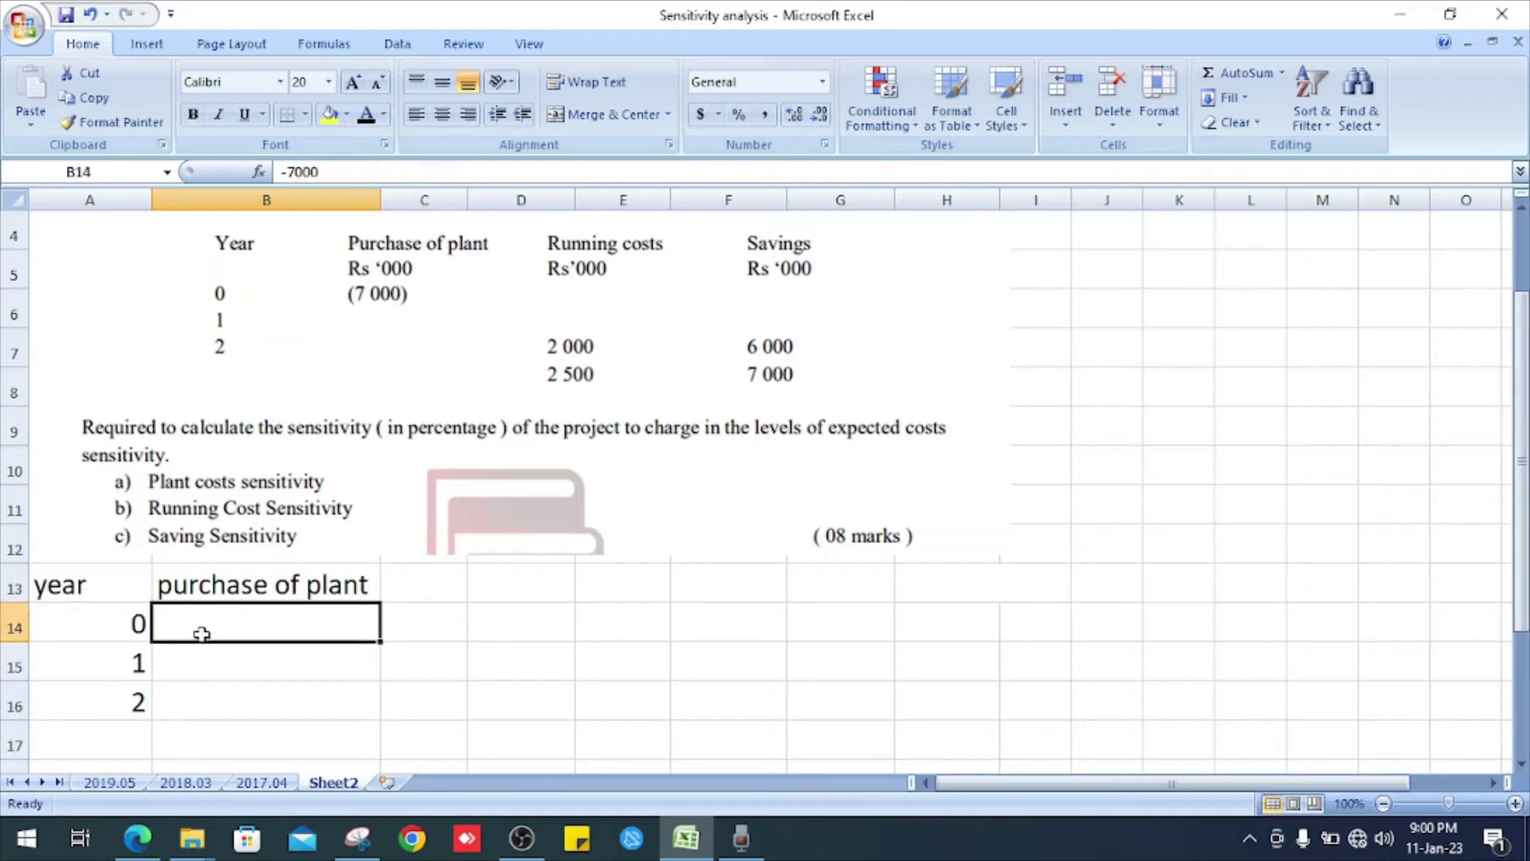
{"action": "left_click", "coordinate": [365, 121]}
- Show the cost heading and costs -2000 and -2500 in black
{"action": "left_click", "coordinate": [478, 670]}
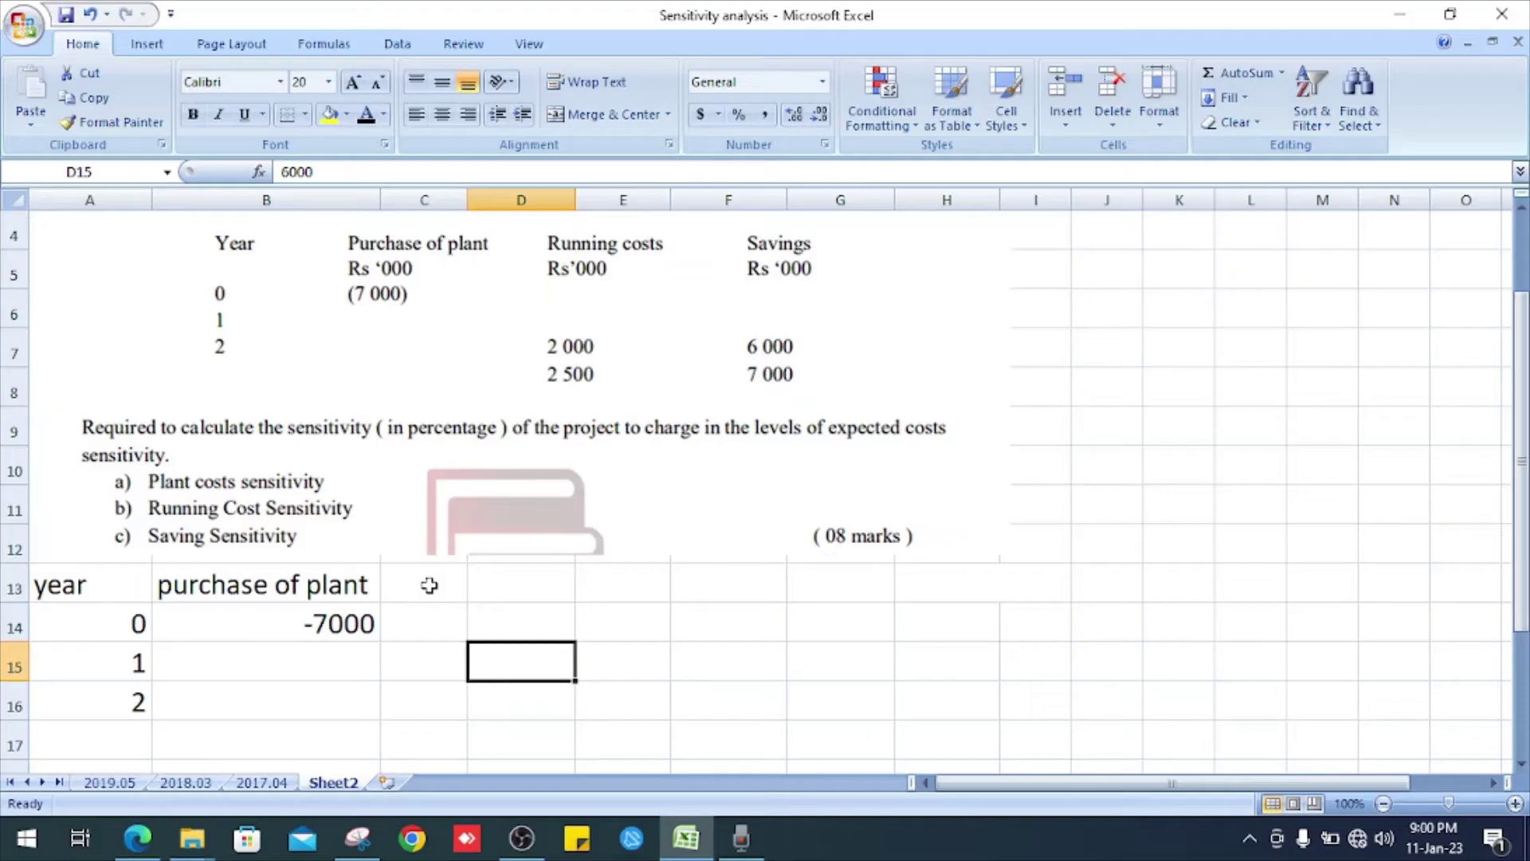
{"action": "key", "text": "Left"}
{"action": "key", "text": "Down"}
{"action": "key", "text": "Down"}
{"action": "key", "text": "Up"}
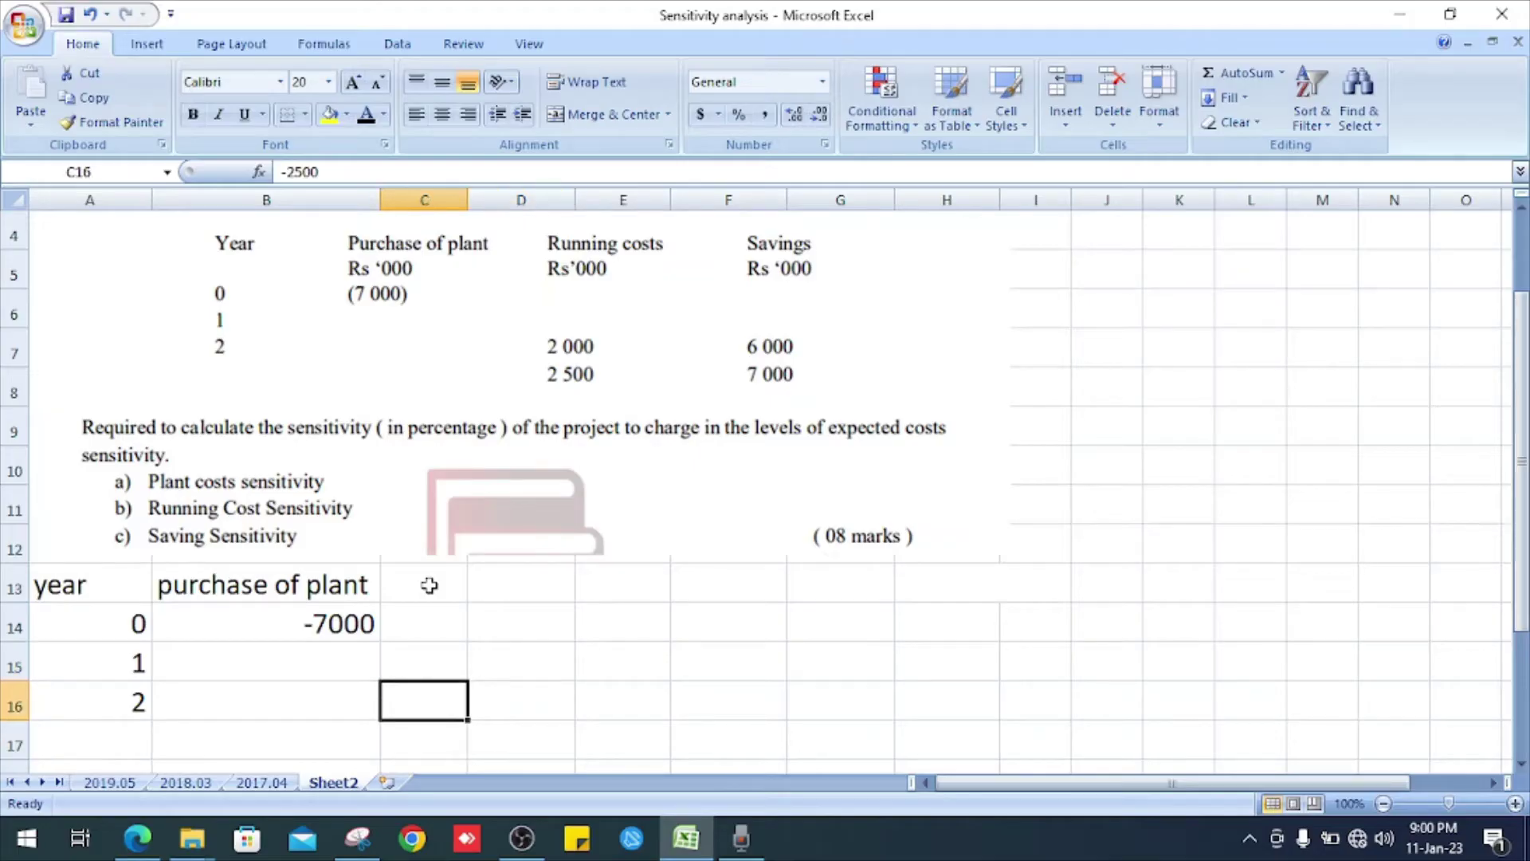
{"action": "key", "text": "Down"}
{"action": "key", "text": "Up"}
{"action": "key", "text": "shift+Up"}
{"action": "key", "text": "shift+Up"}
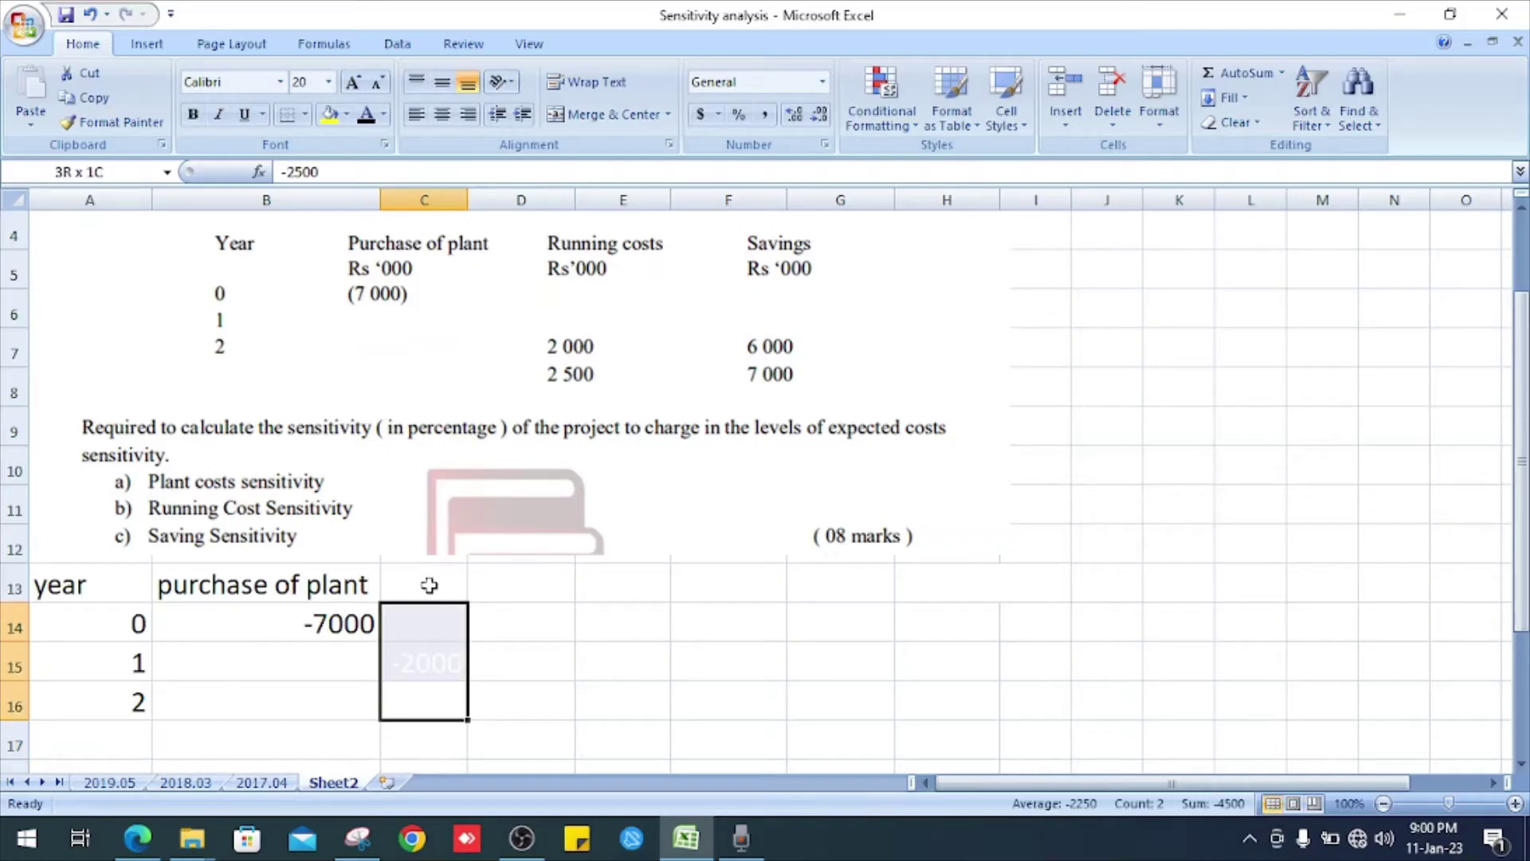
{"action": "key", "text": "shift+Up"}
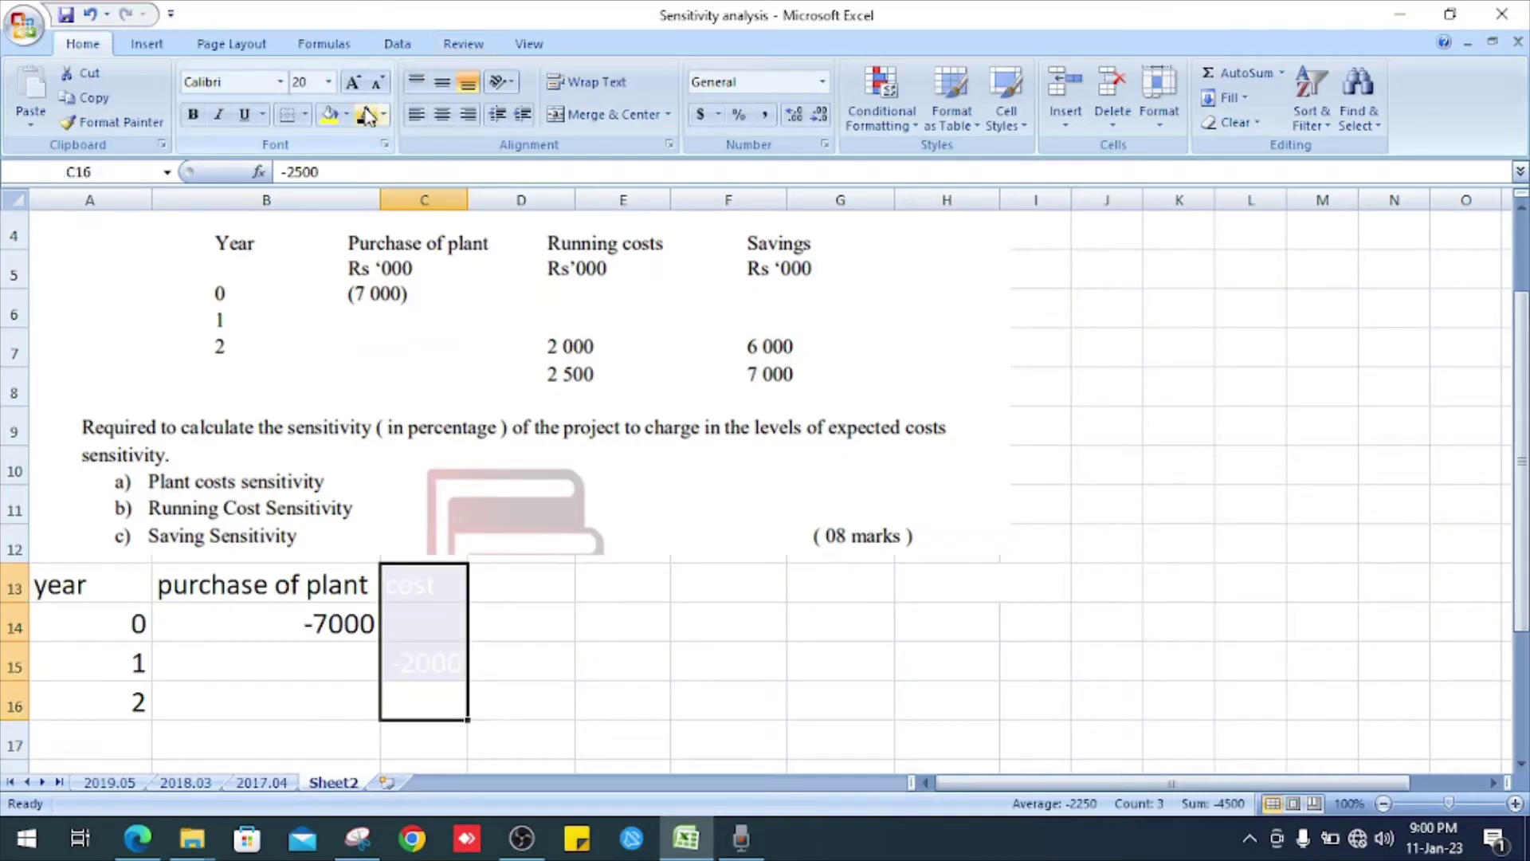
{"action": "left_click", "coordinate": [368, 114]}
- Make the savings values 6000 and 7000 in D15:D16 visible in black
{"action": "left_click", "coordinate": [583, 667]}
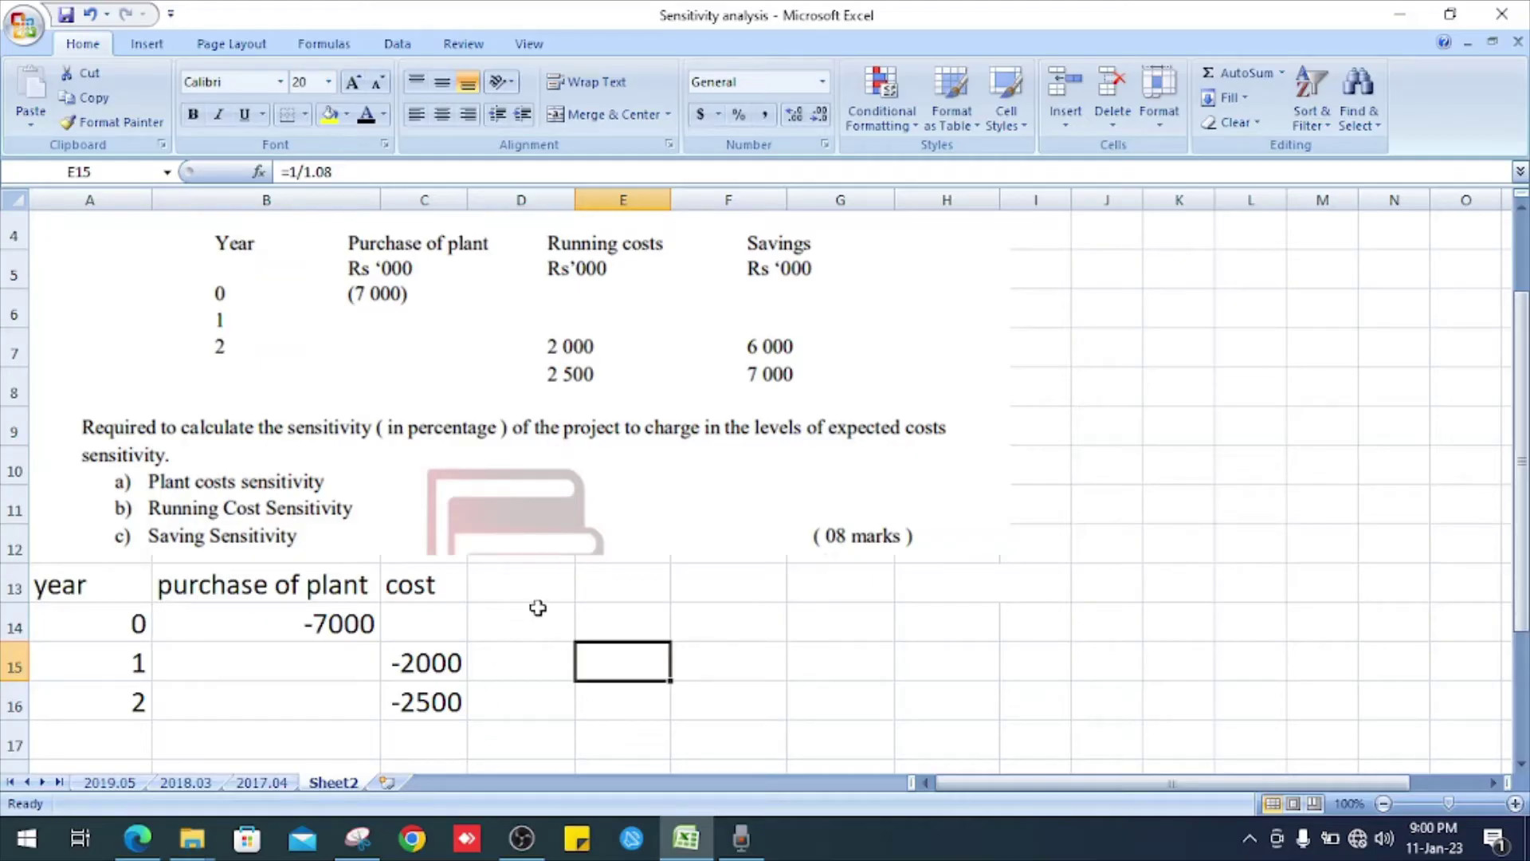
{"action": "left_click", "coordinate": [533, 581]}
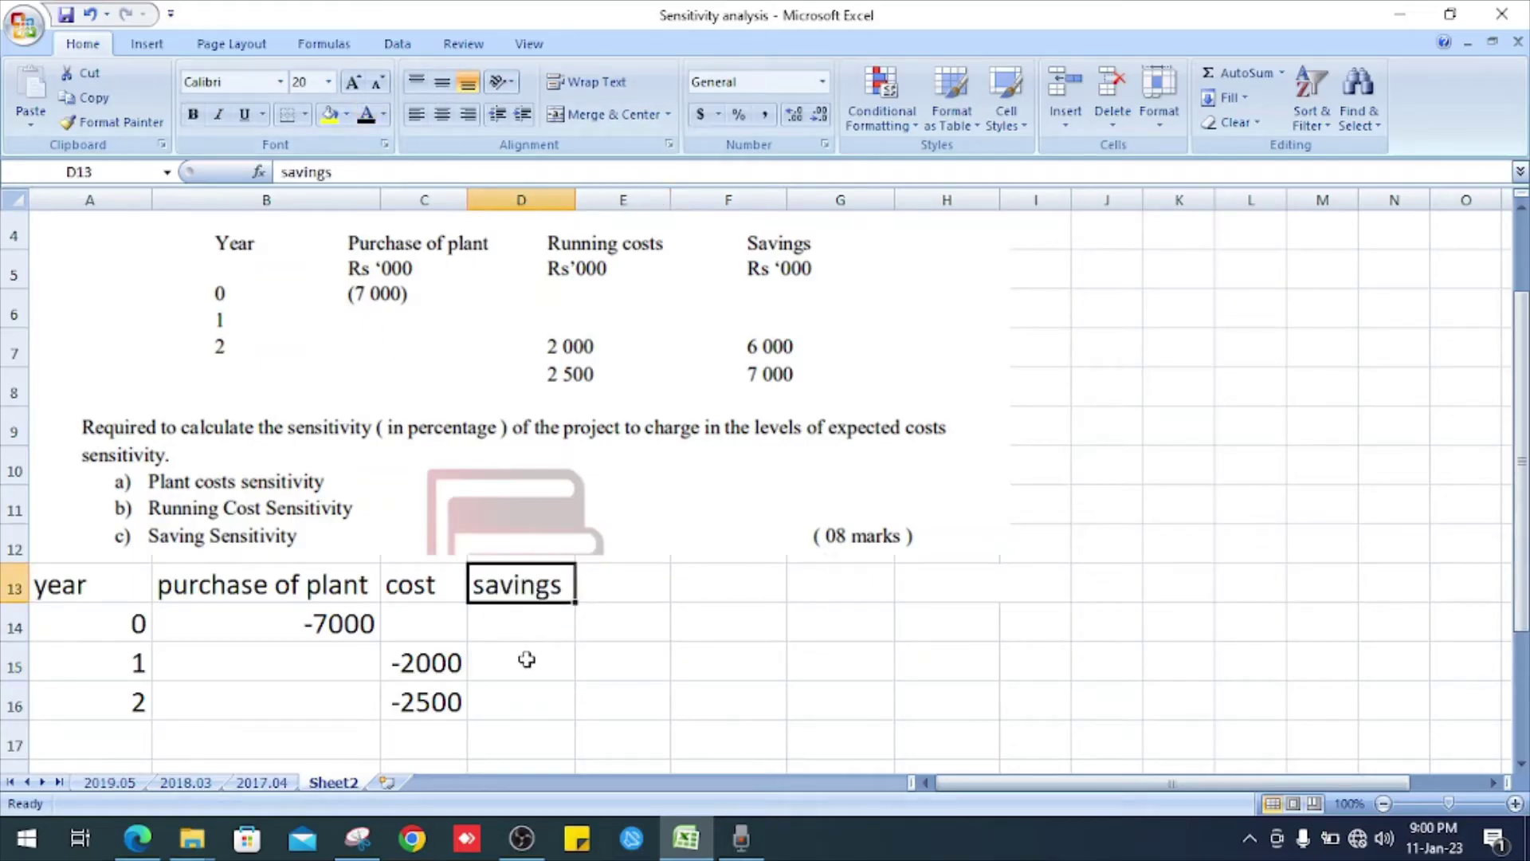
{"action": "left_click_drag", "start_coordinate": [526, 665], "coordinate": [520, 701]}
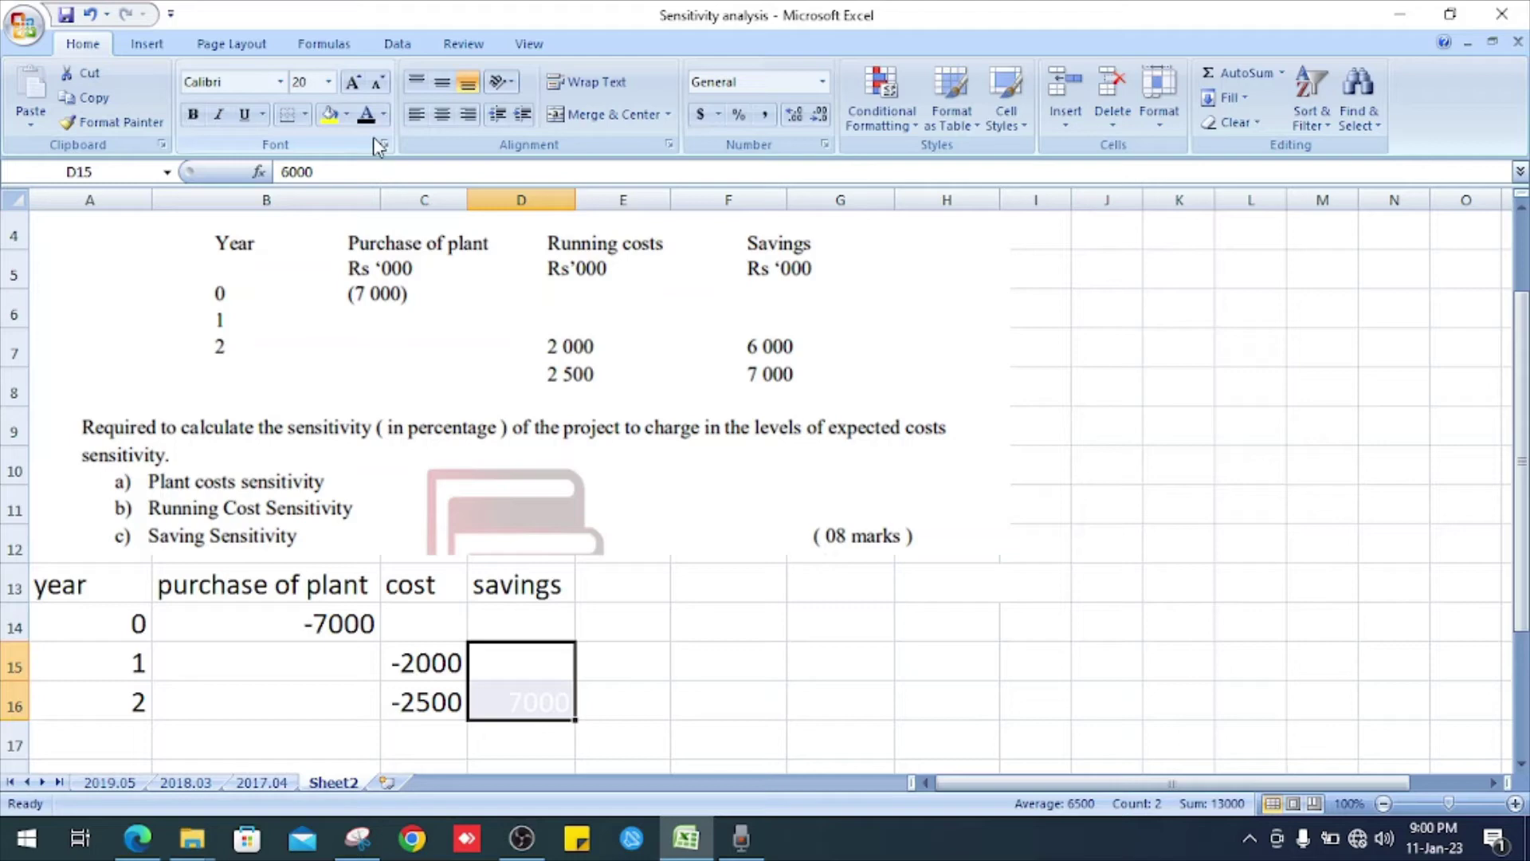
{"action": "left_click", "coordinate": [366, 114]}
{"action": "left_click", "coordinate": [731, 634]}
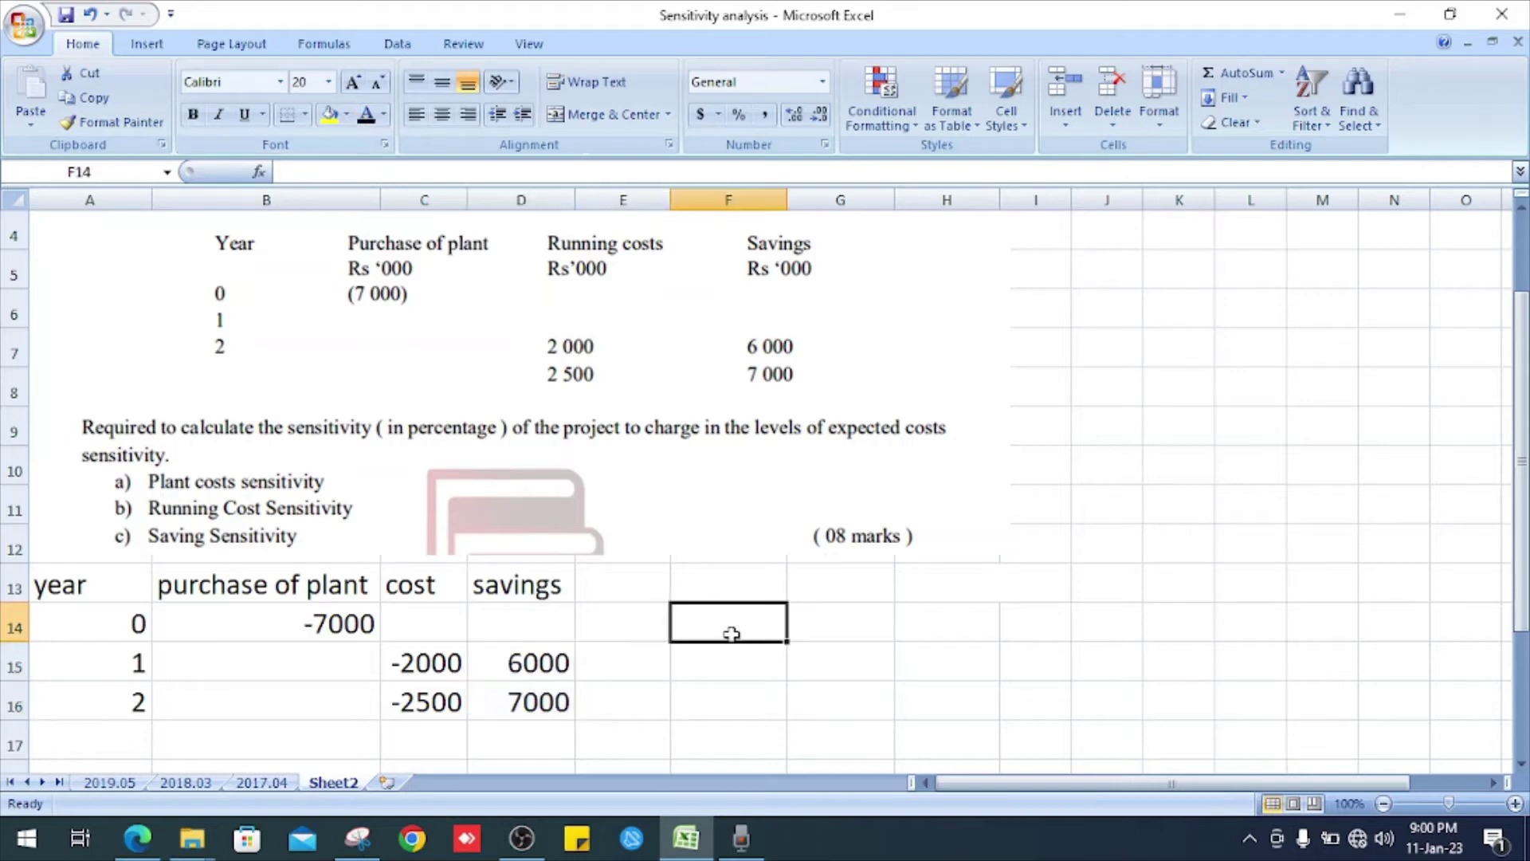
- Show the 'DF 8%' heading and year 0 factor 1 in black
{"action": "left_click", "coordinate": [665, 582]}
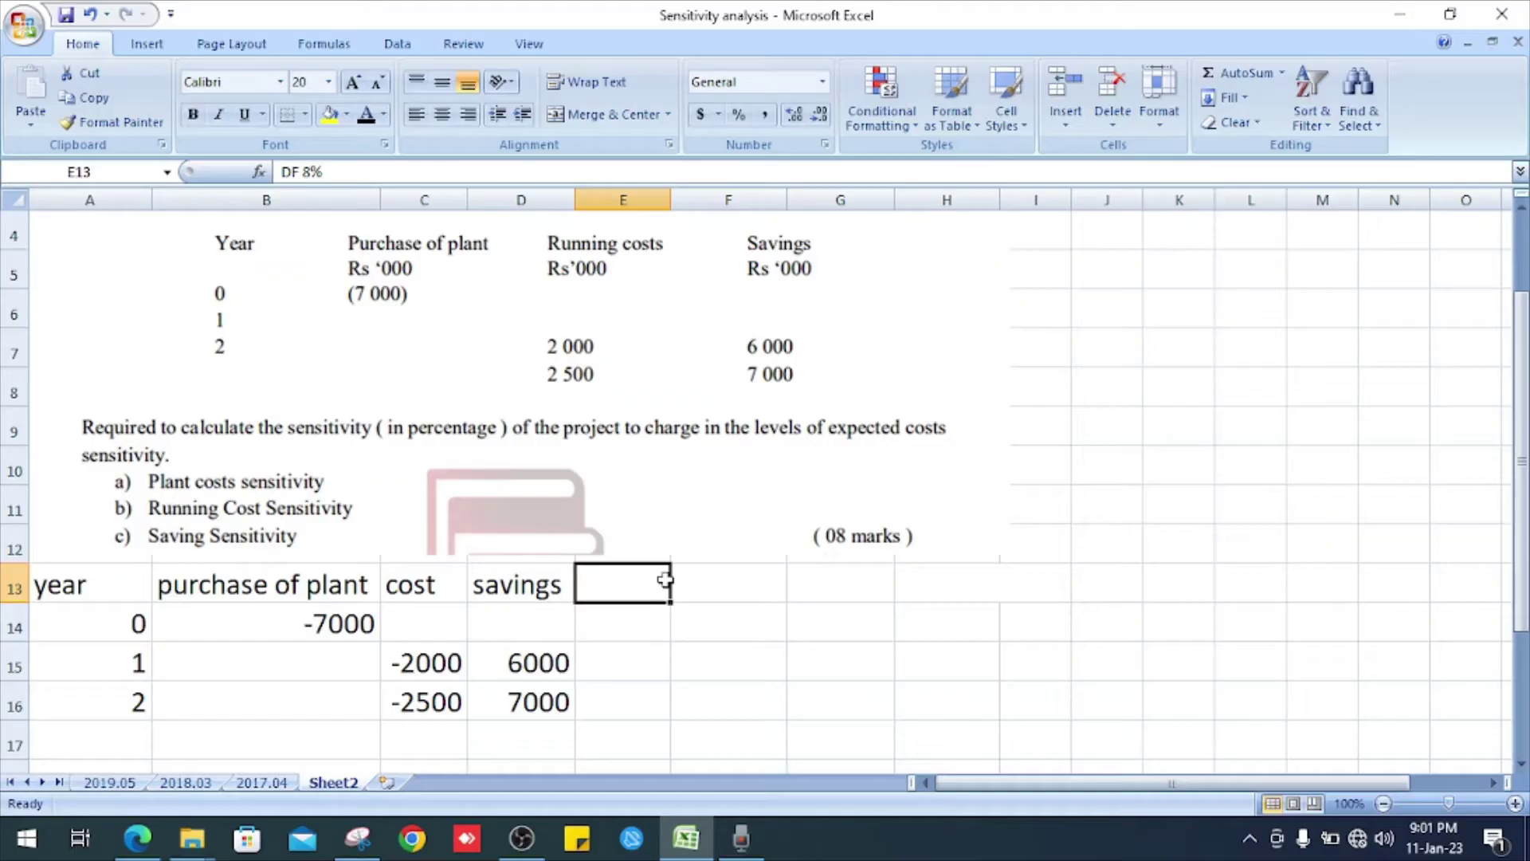
{"action": "left_click", "coordinate": [366, 115]}
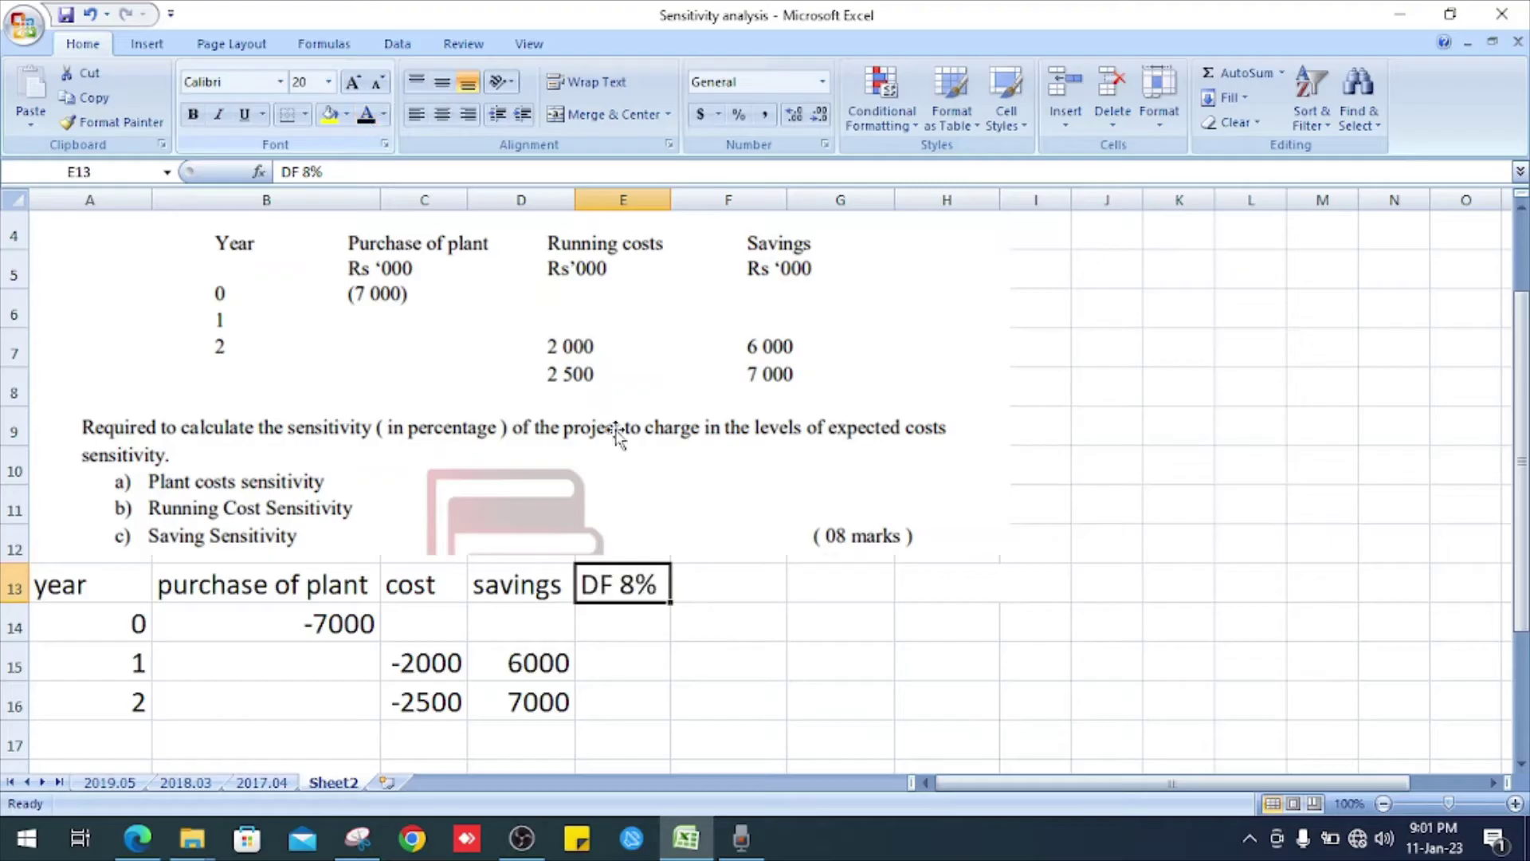
{"action": "left_click", "coordinate": [1162, 450]}
{"action": "left_click_drag", "start_coordinate": [1522, 460], "coordinate": [1522, 409]}
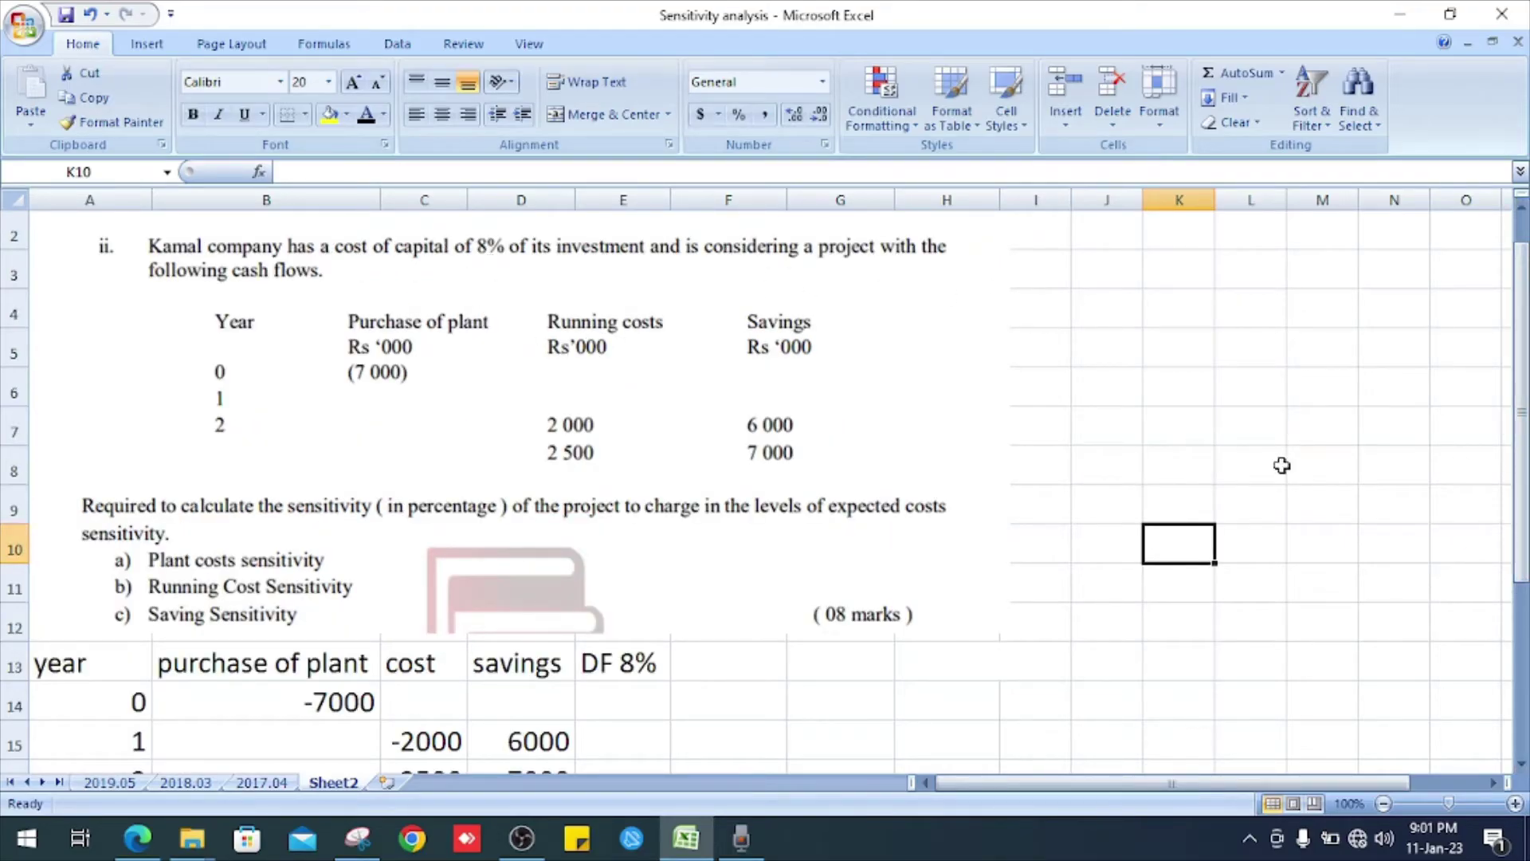
{"action": "left_click_drag", "start_coordinate": [1521, 503], "coordinate": [1521, 574]}
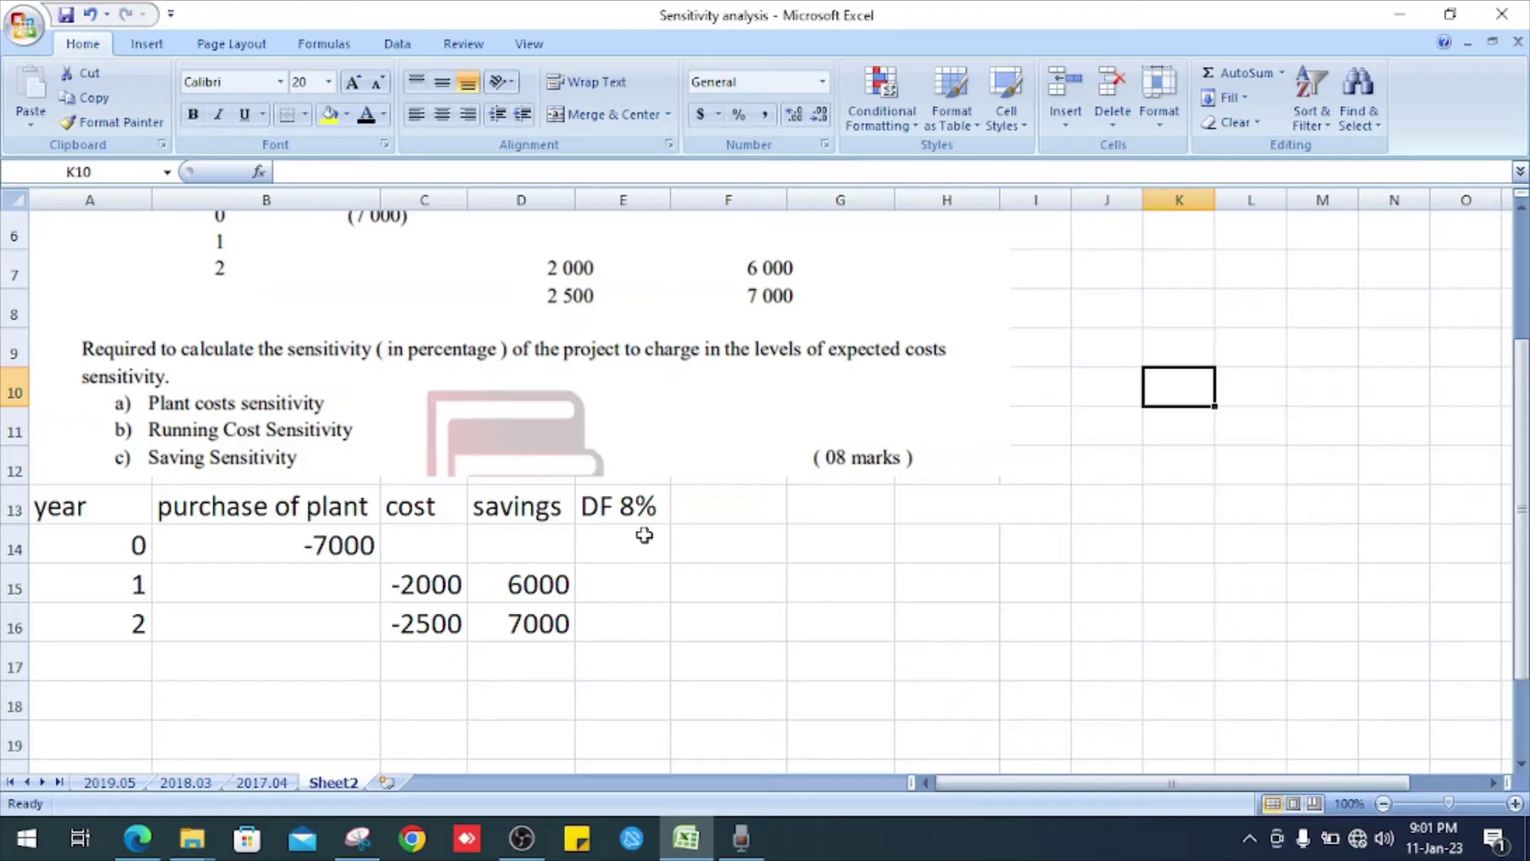
{"action": "left_click", "coordinate": [641, 534]}
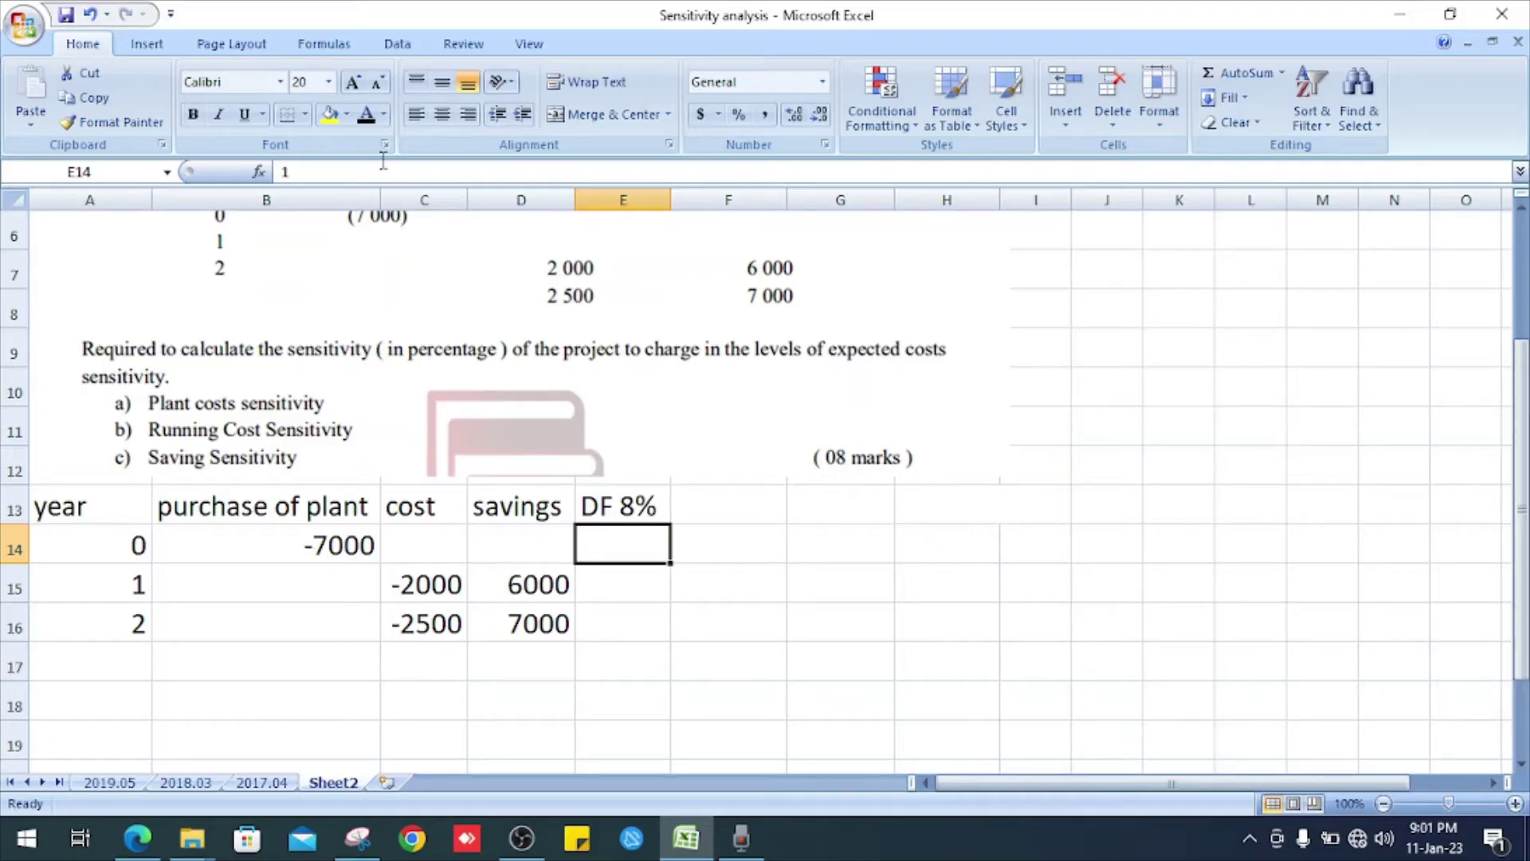
{"action": "left_click", "coordinate": [367, 115]}
- Enter discount factors =1/1.08 (0.926) and =E15/1.08 (0.857), shown in black
{"action": "left_click", "coordinate": [615, 583]}
{"action": "double_click", "coordinate": [615, 583]}
{"action": "key", "text": "Return"}
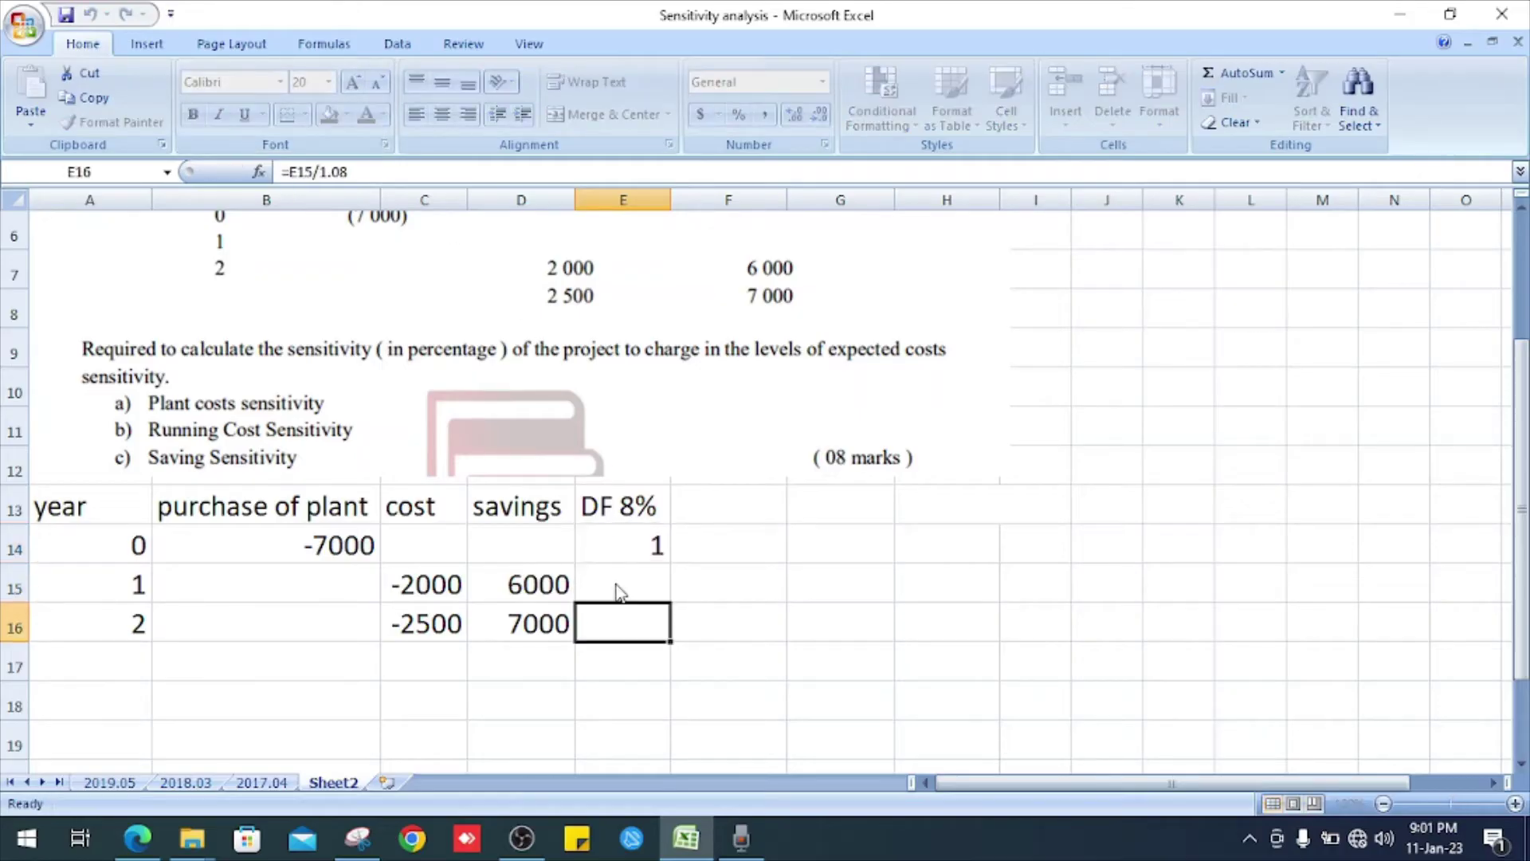
{"action": "left_click", "coordinate": [615, 585]}
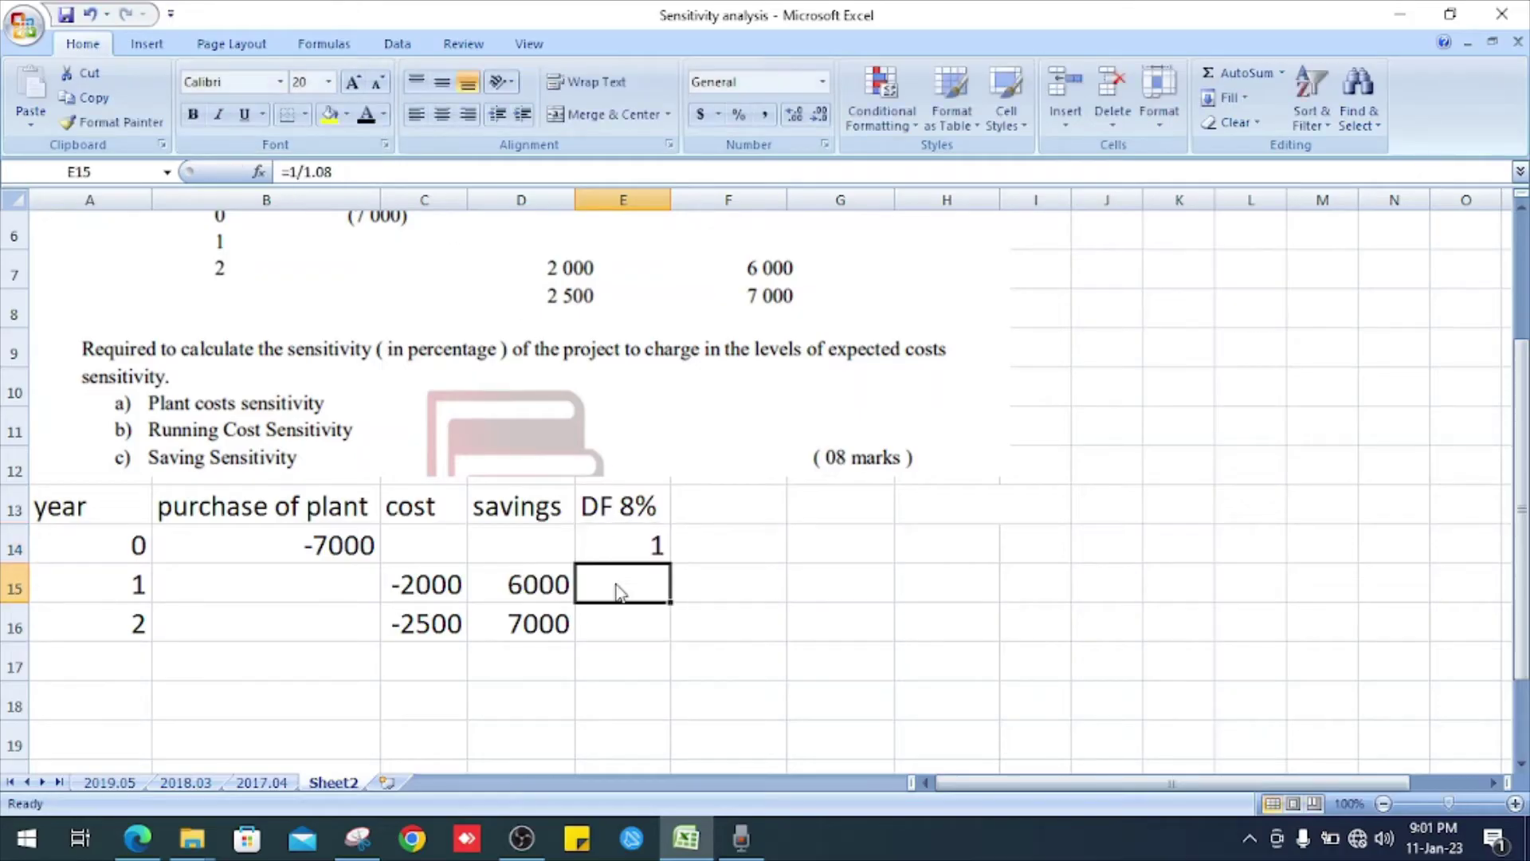
{"action": "left_click", "coordinate": [367, 115]}
{"action": "double_click", "coordinate": [613, 585]}
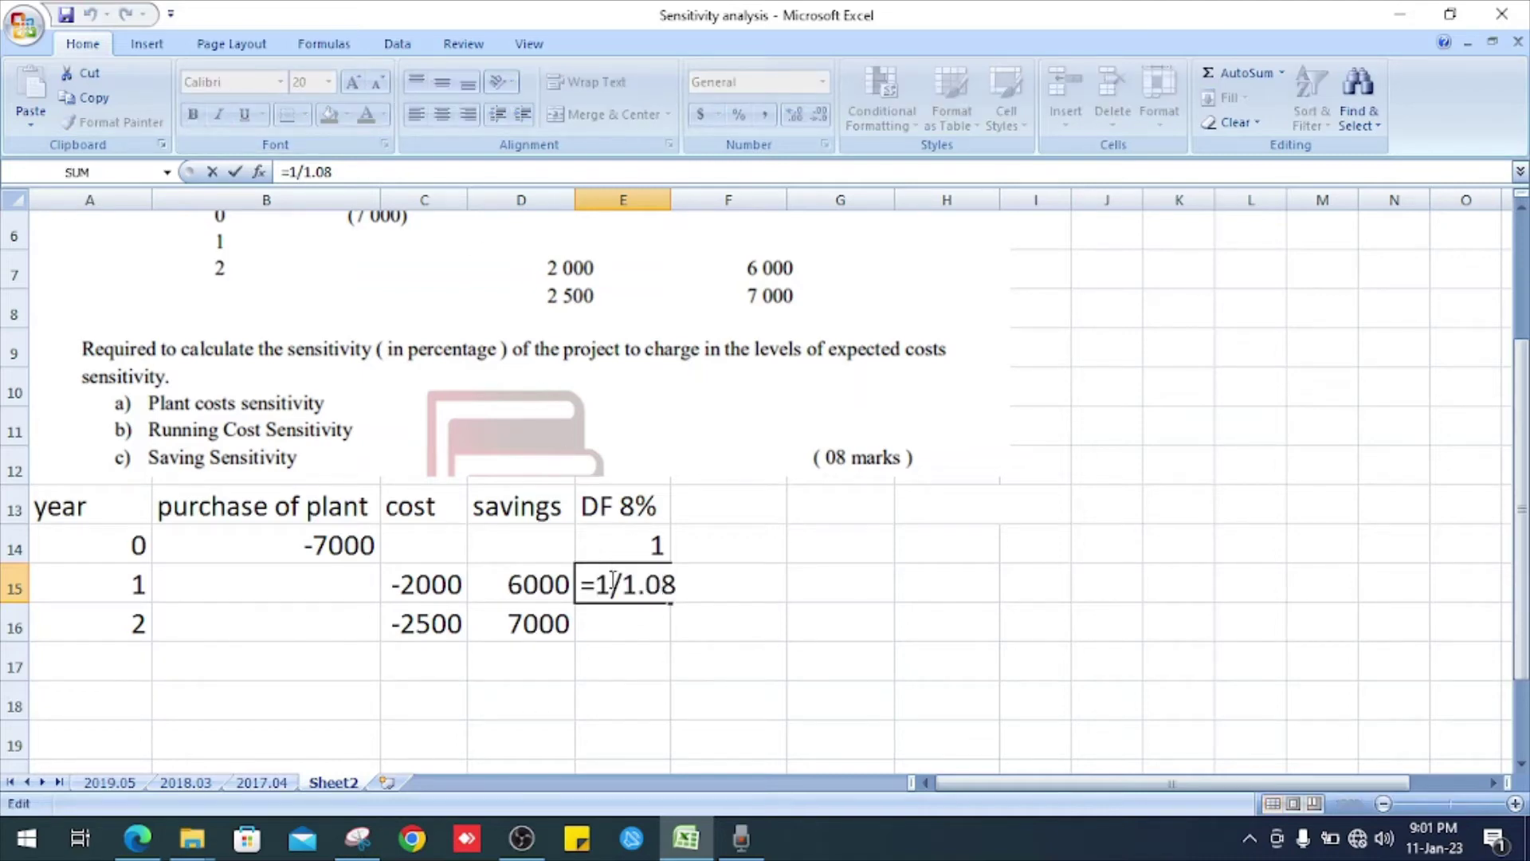
{"action": "key", "text": "Return"}
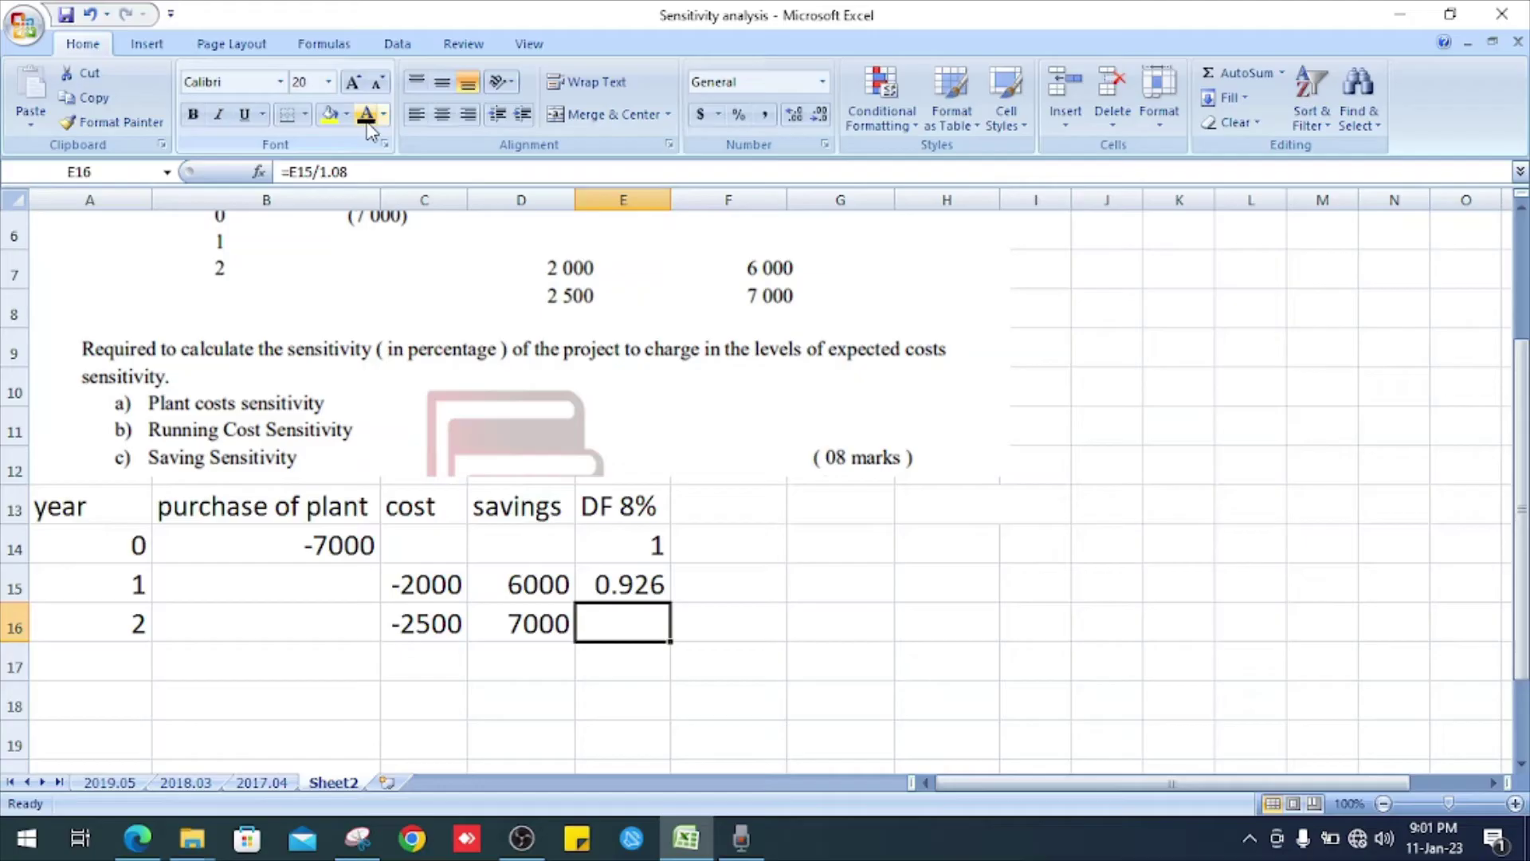
{"action": "double_click", "coordinate": [630, 622]}
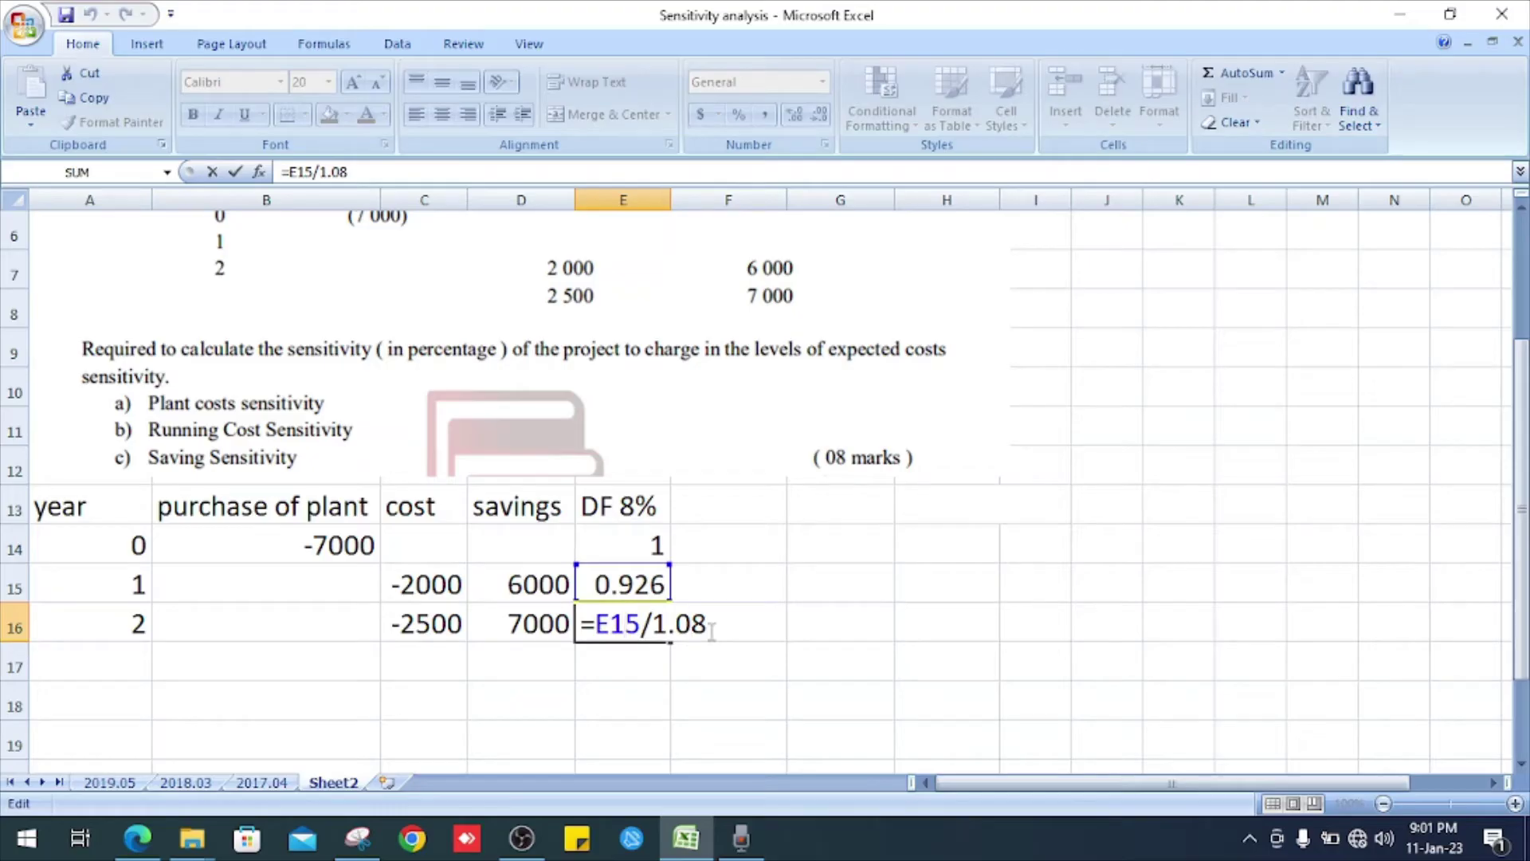
{"action": "key", "text": "Return"}
- Add the Dcost column with discounted costs -1851.9 and -2143.3 in black
{"action": "left_click", "coordinate": [718, 514]}
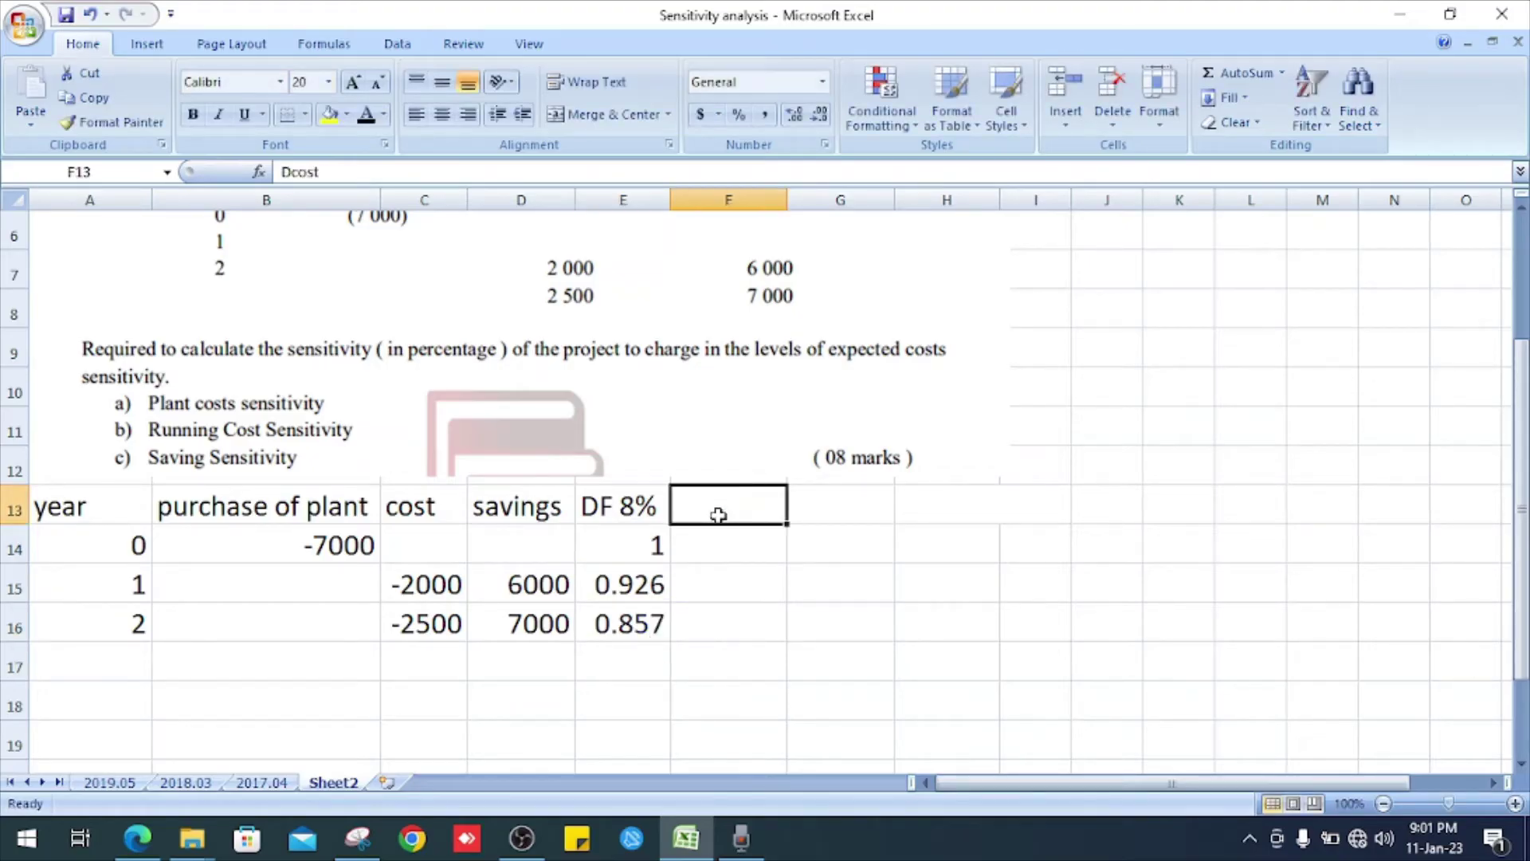
{"action": "left_click", "coordinate": [706, 580]}
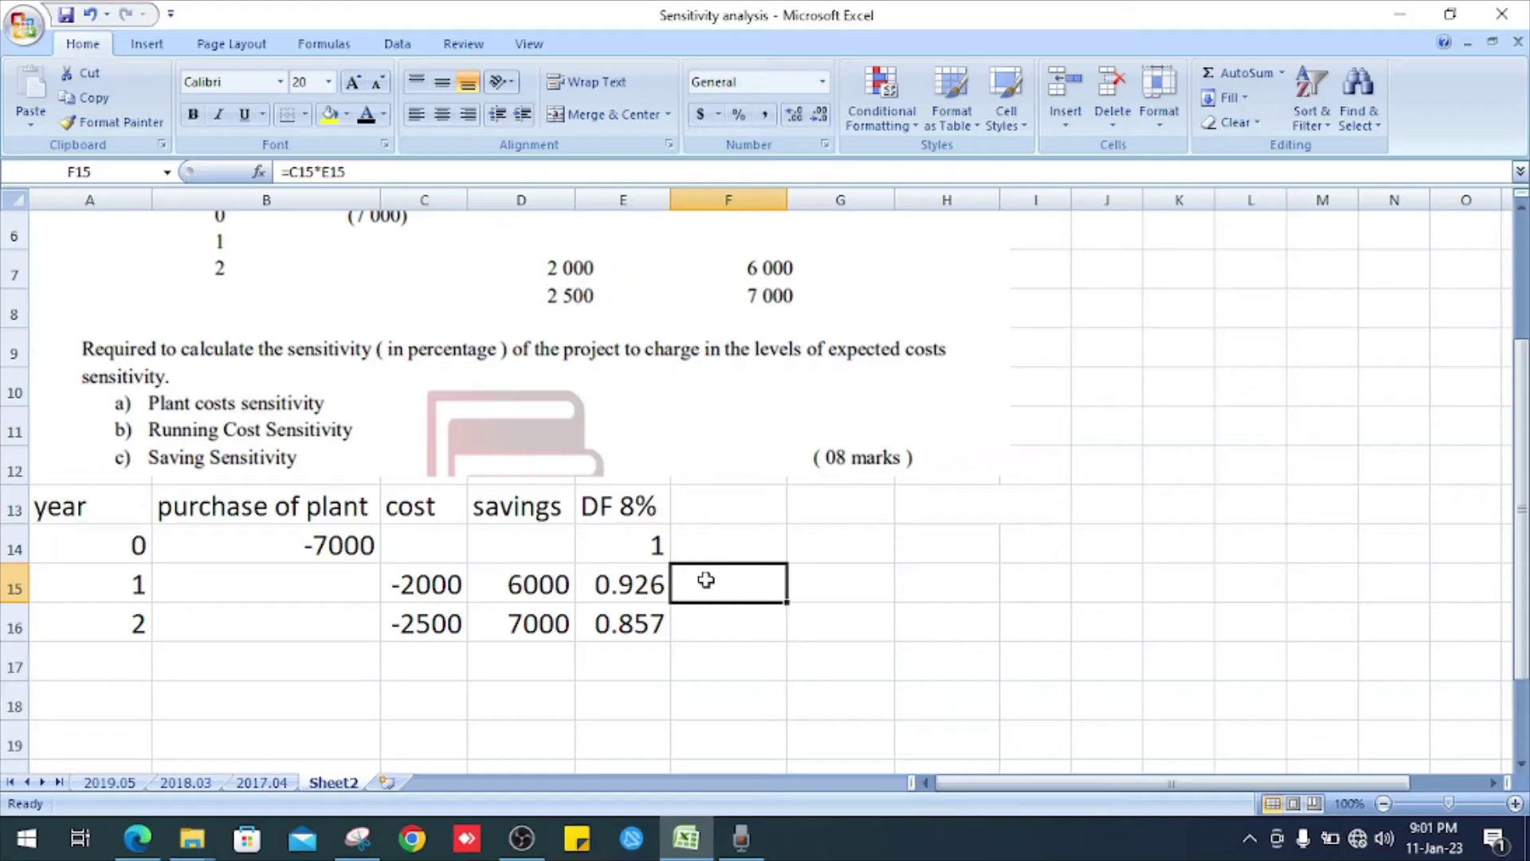
{"action": "left_click", "coordinate": [700, 508]}
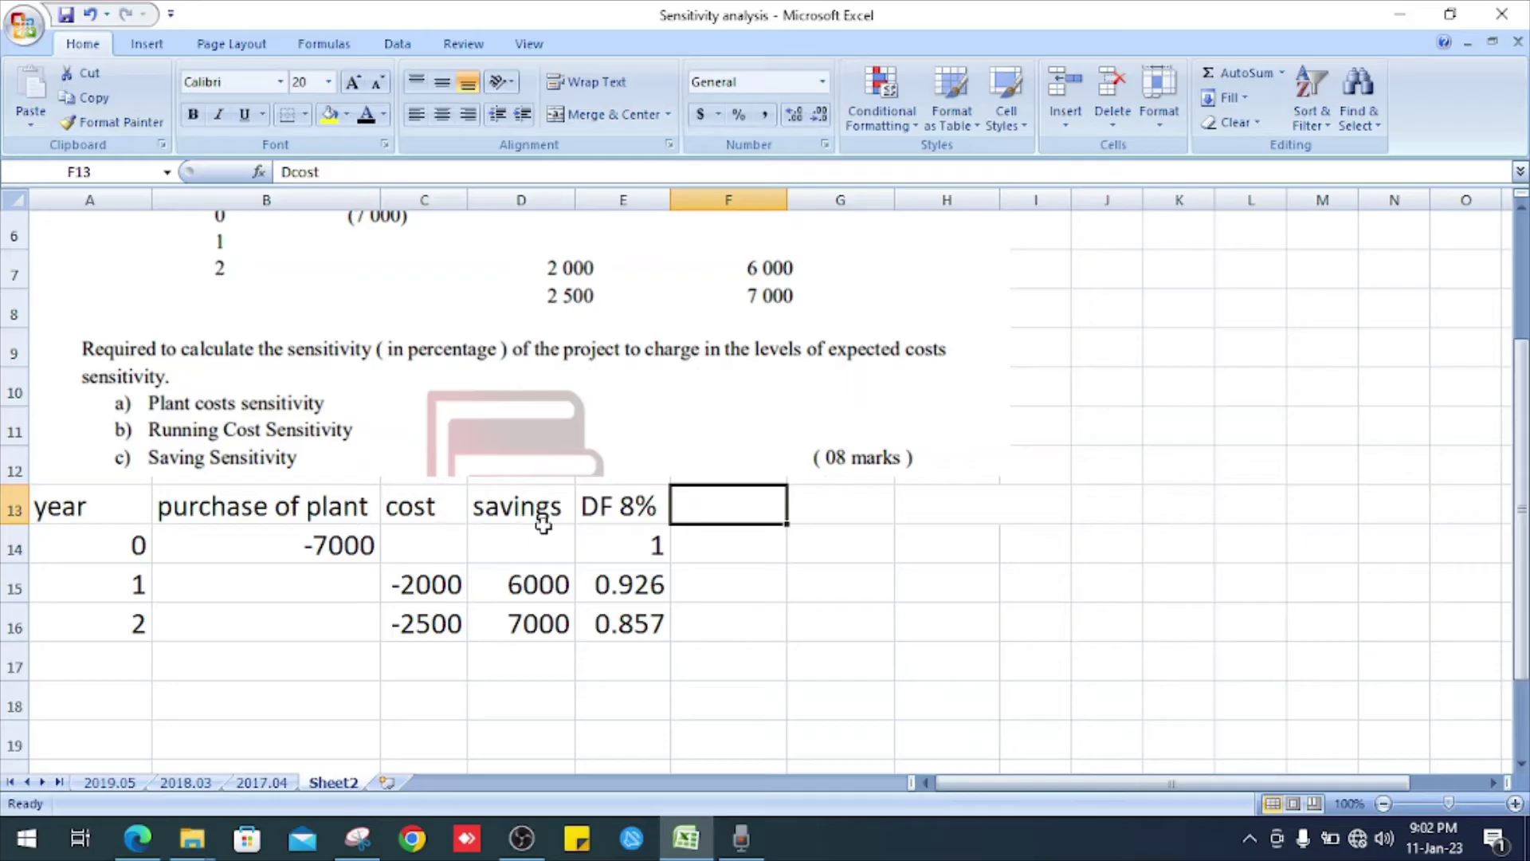
{"action": "left_click", "coordinate": [367, 115]}
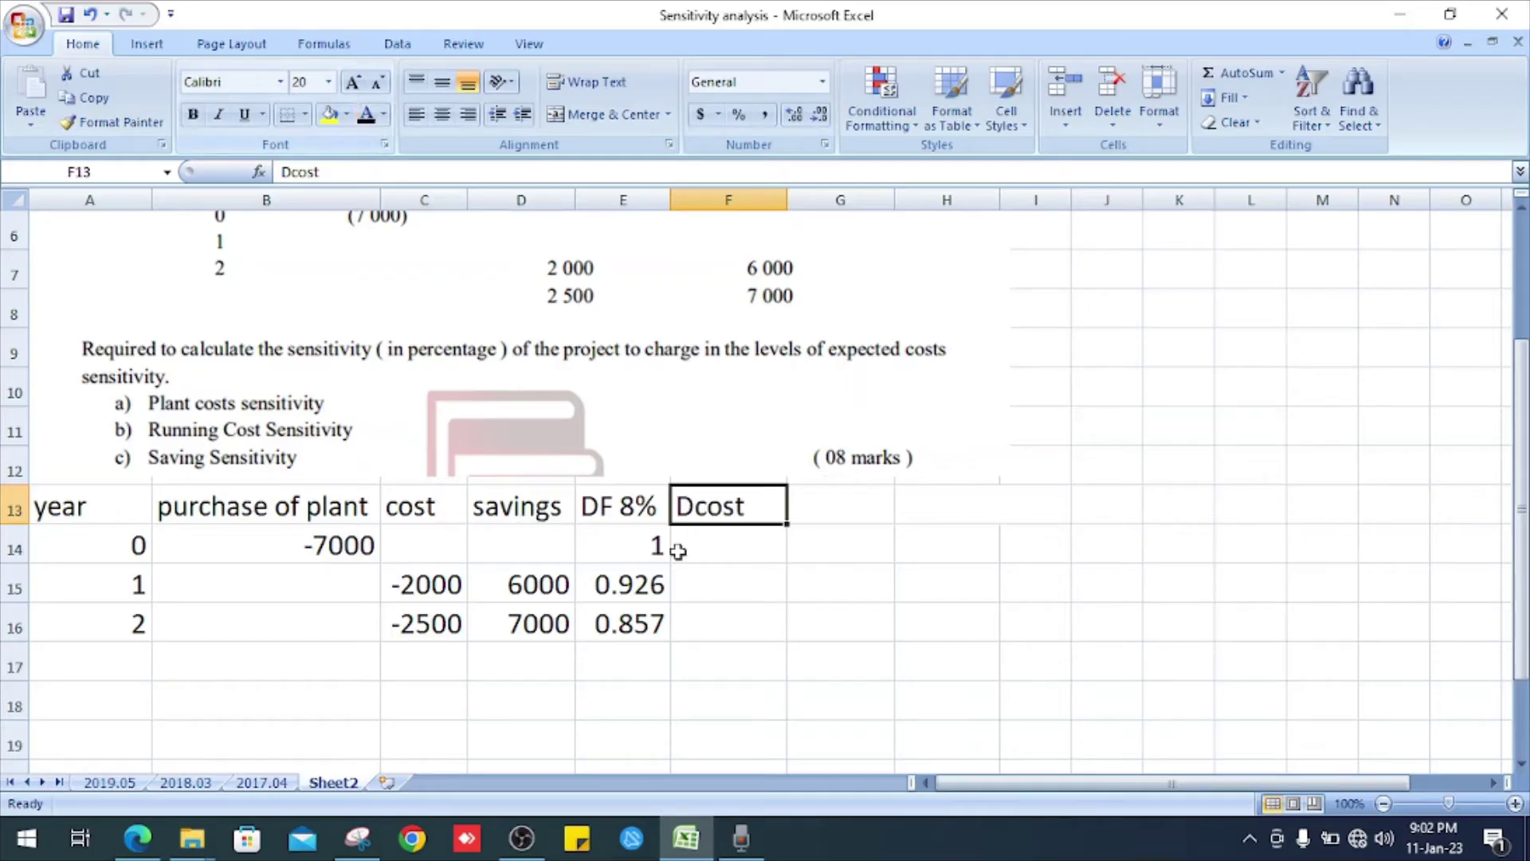
{"action": "left_click", "coordinate": [714, 581]}
{"action": "type", "text": "=C15*E15"}
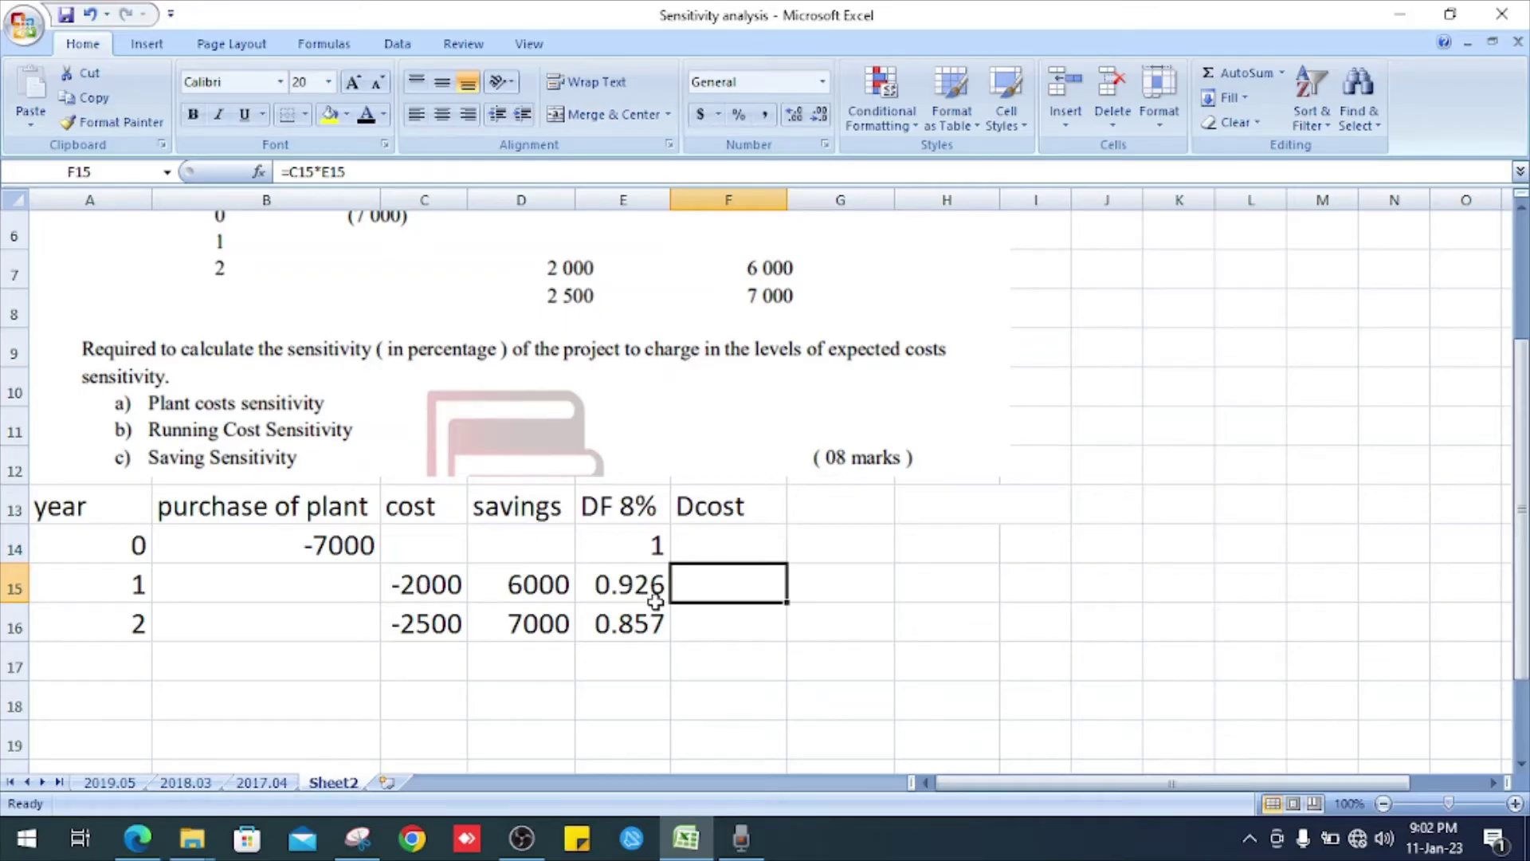
{"action": "left_click", "coordinate": [366, 114]}
{"action": "double_click", "coordinate": [721, 577]}
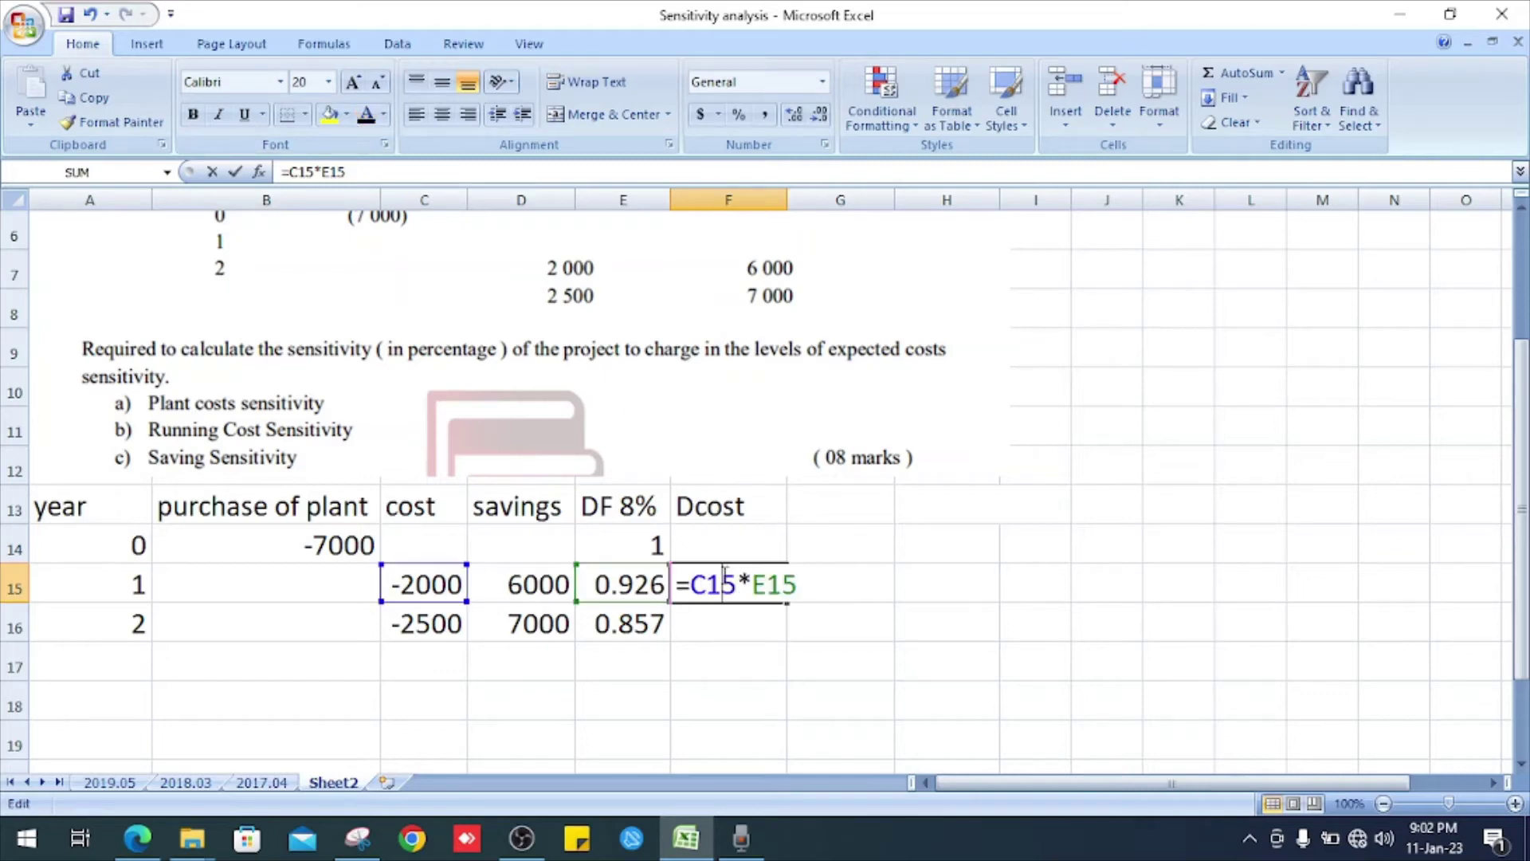
{"action": "key", "text": "Return"}
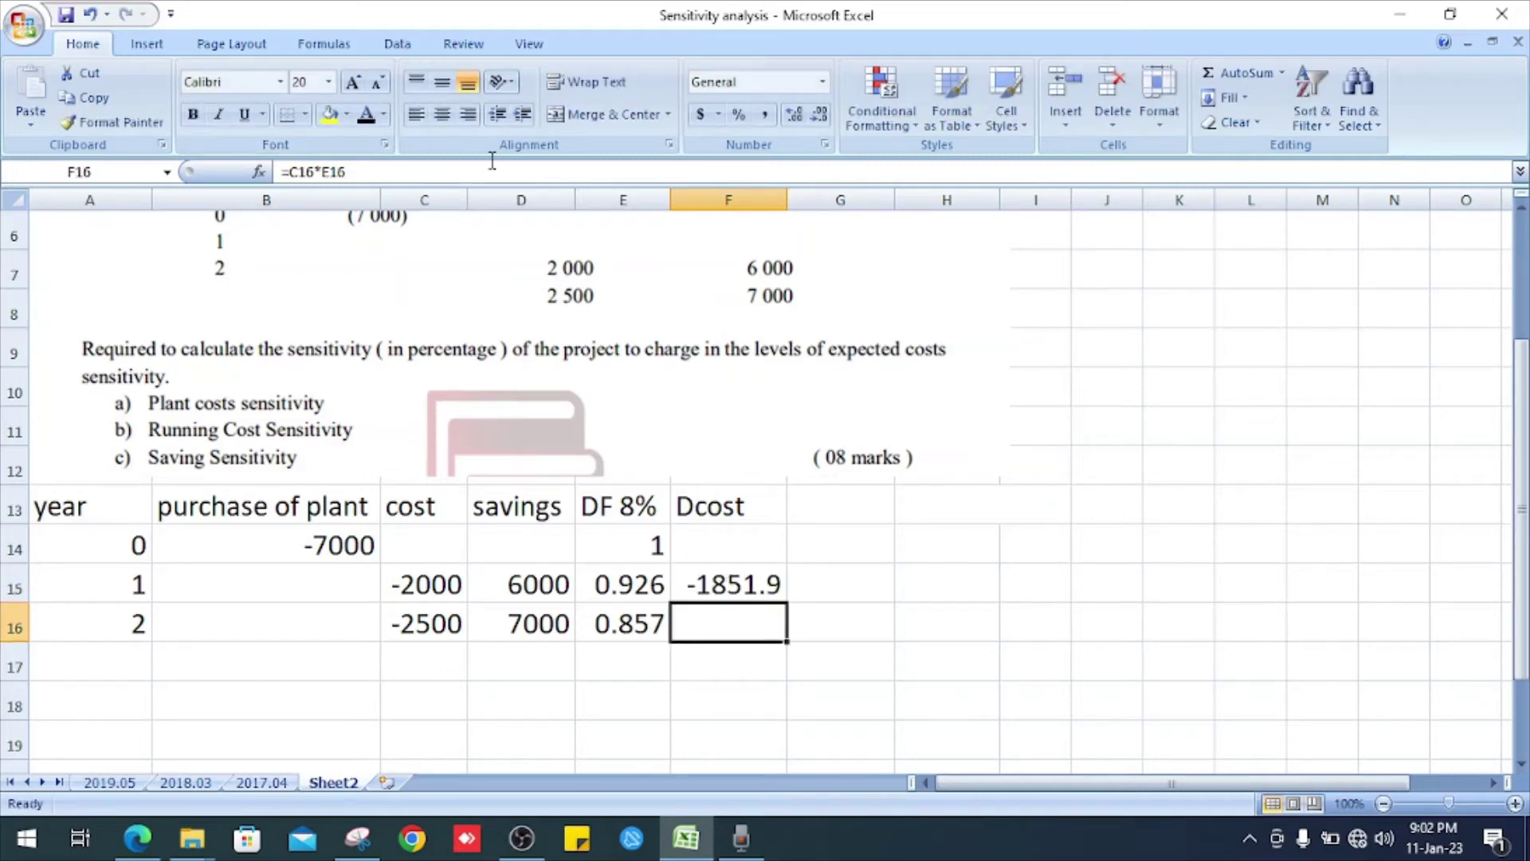
{"action": "left_click", "coordinate": [366, 114]}
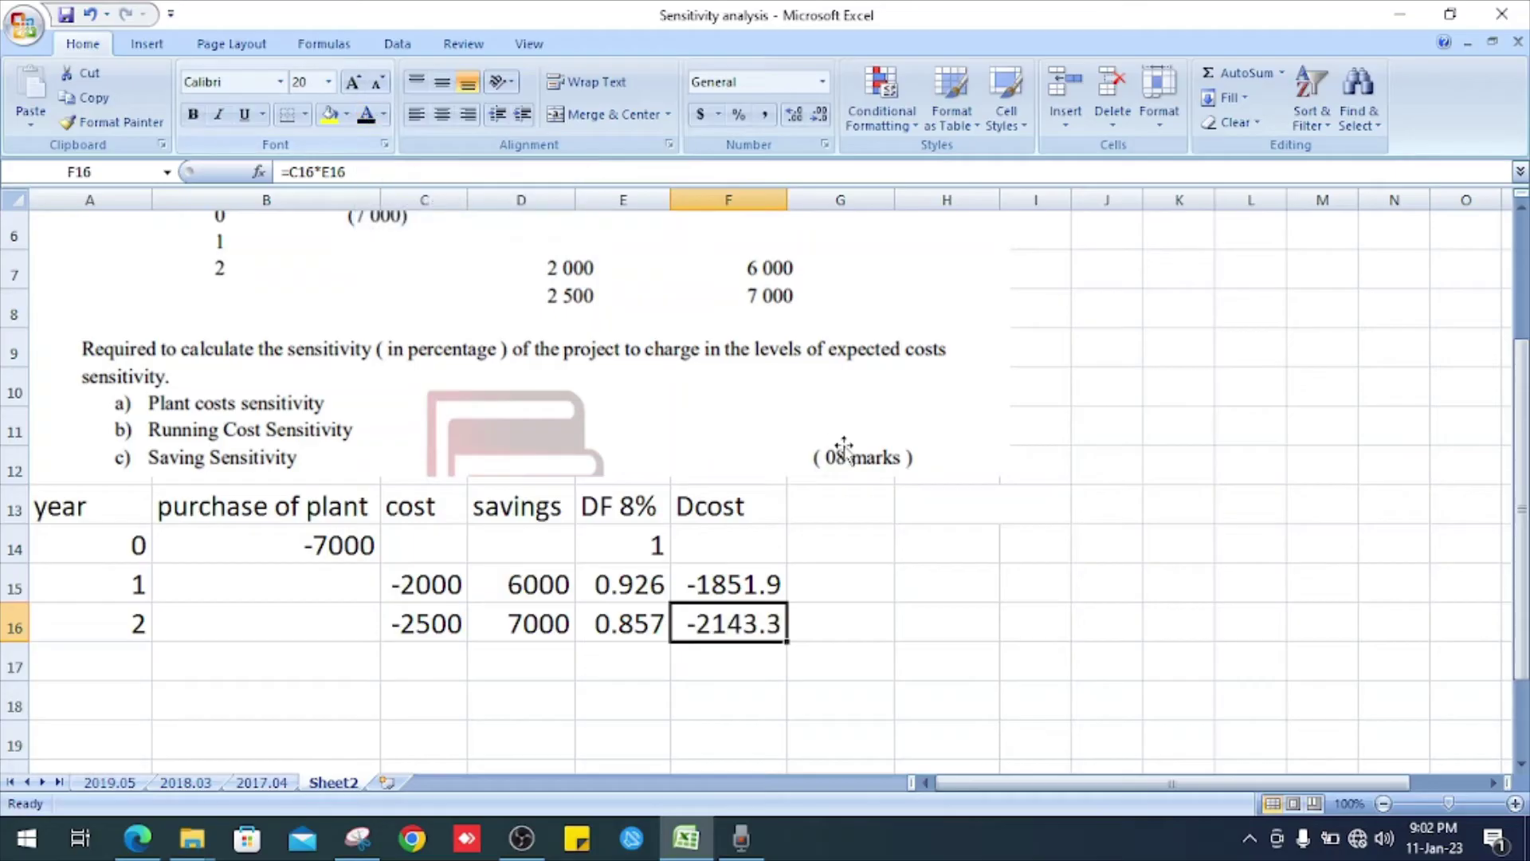
- Add the Dsaving column with discounted savings 5555.6 and 6001.4 in black
{"action": "left_click", "coordinate": [858, 500]}
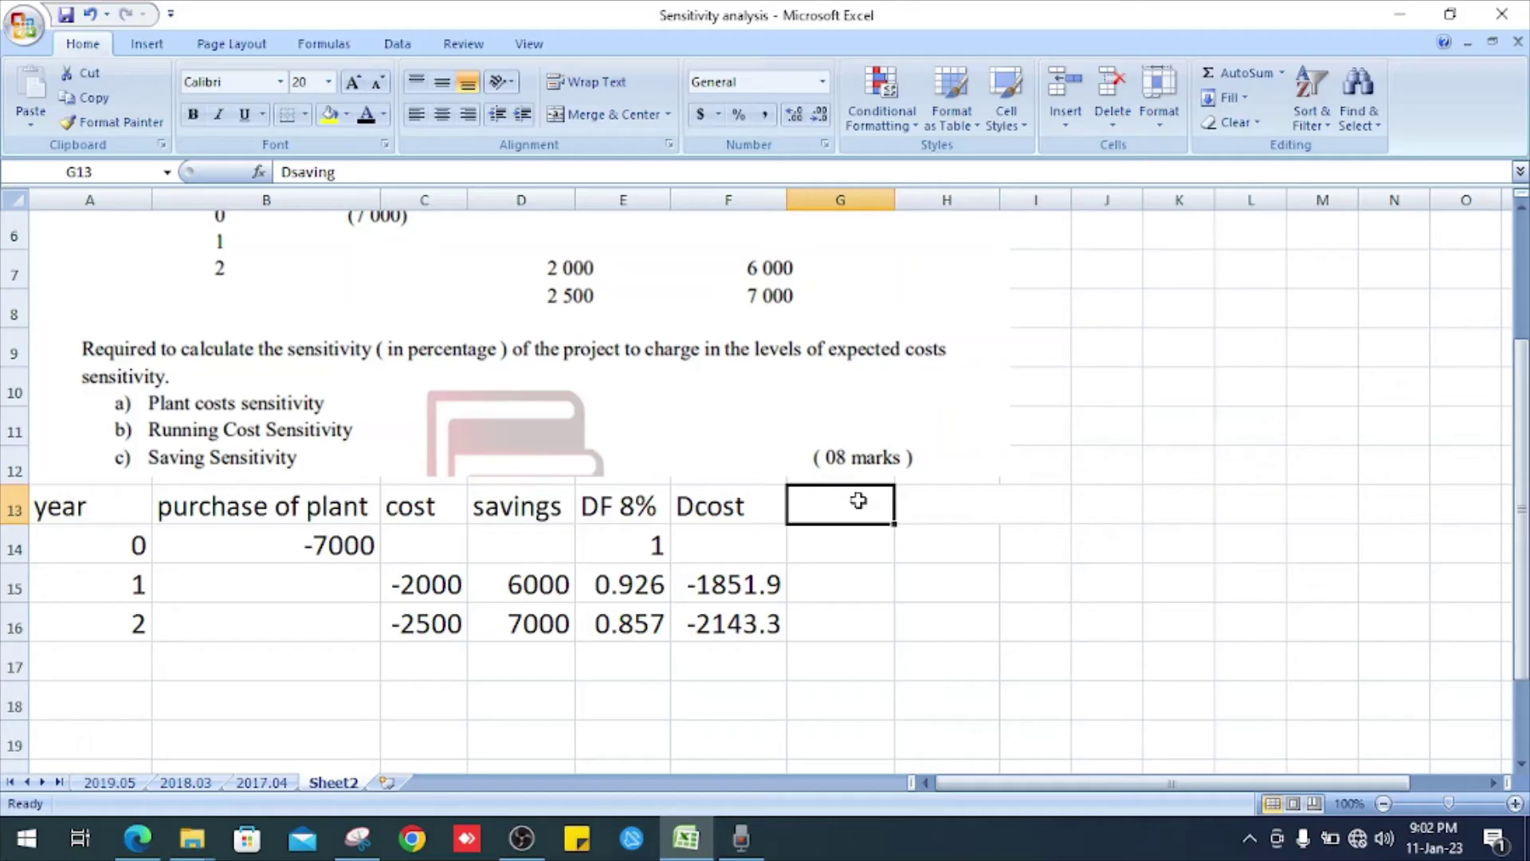
{"action": "left_click", "coordinate": [366, 114]}
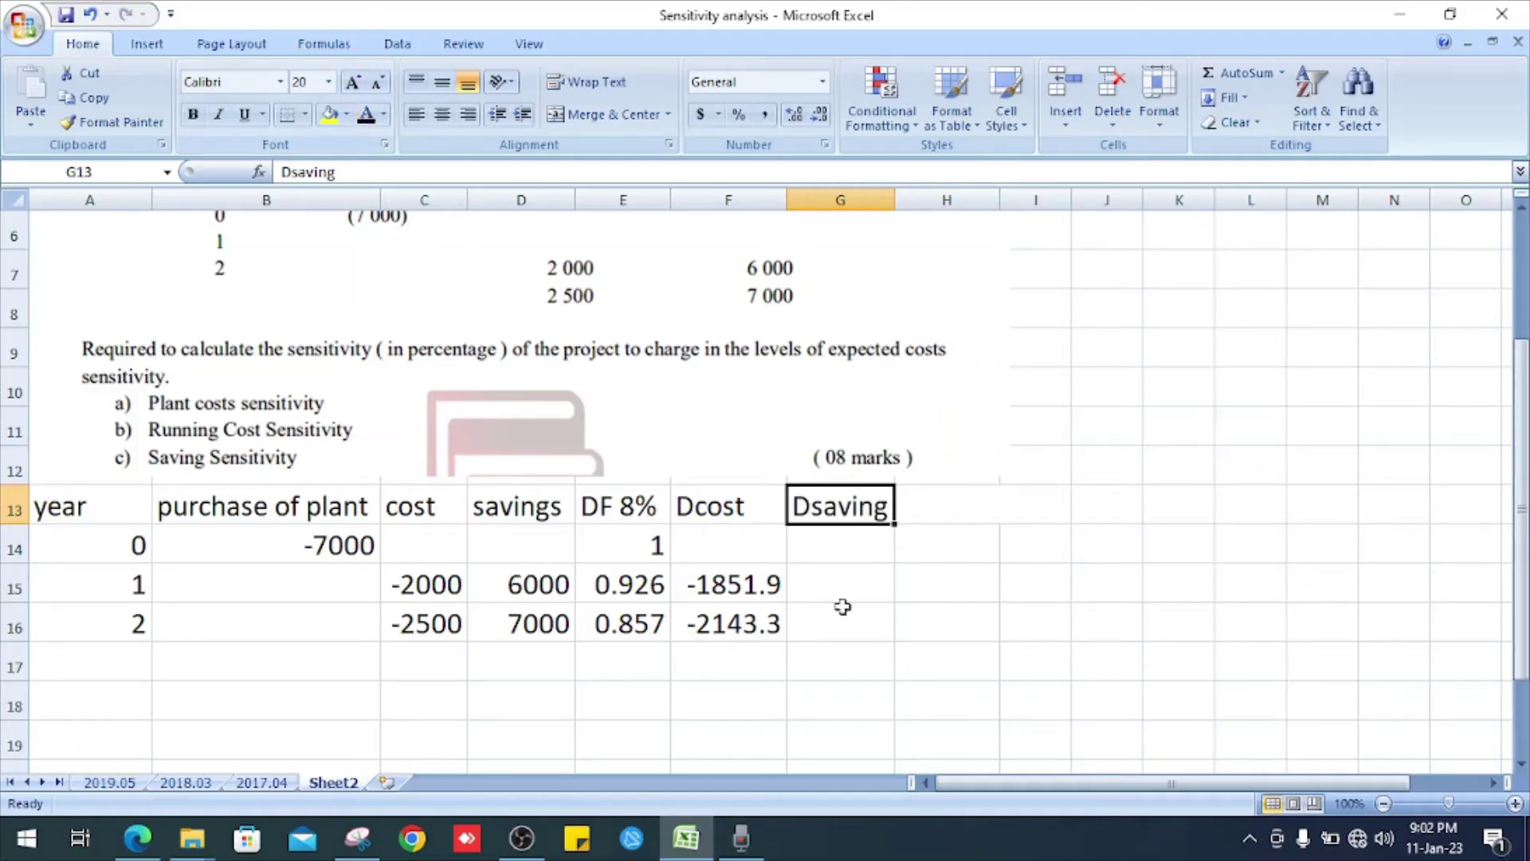
{"action": "left_click", "coordinate": [920, 541]}
{"action": "left_click", "coordinate": [817, 598]}
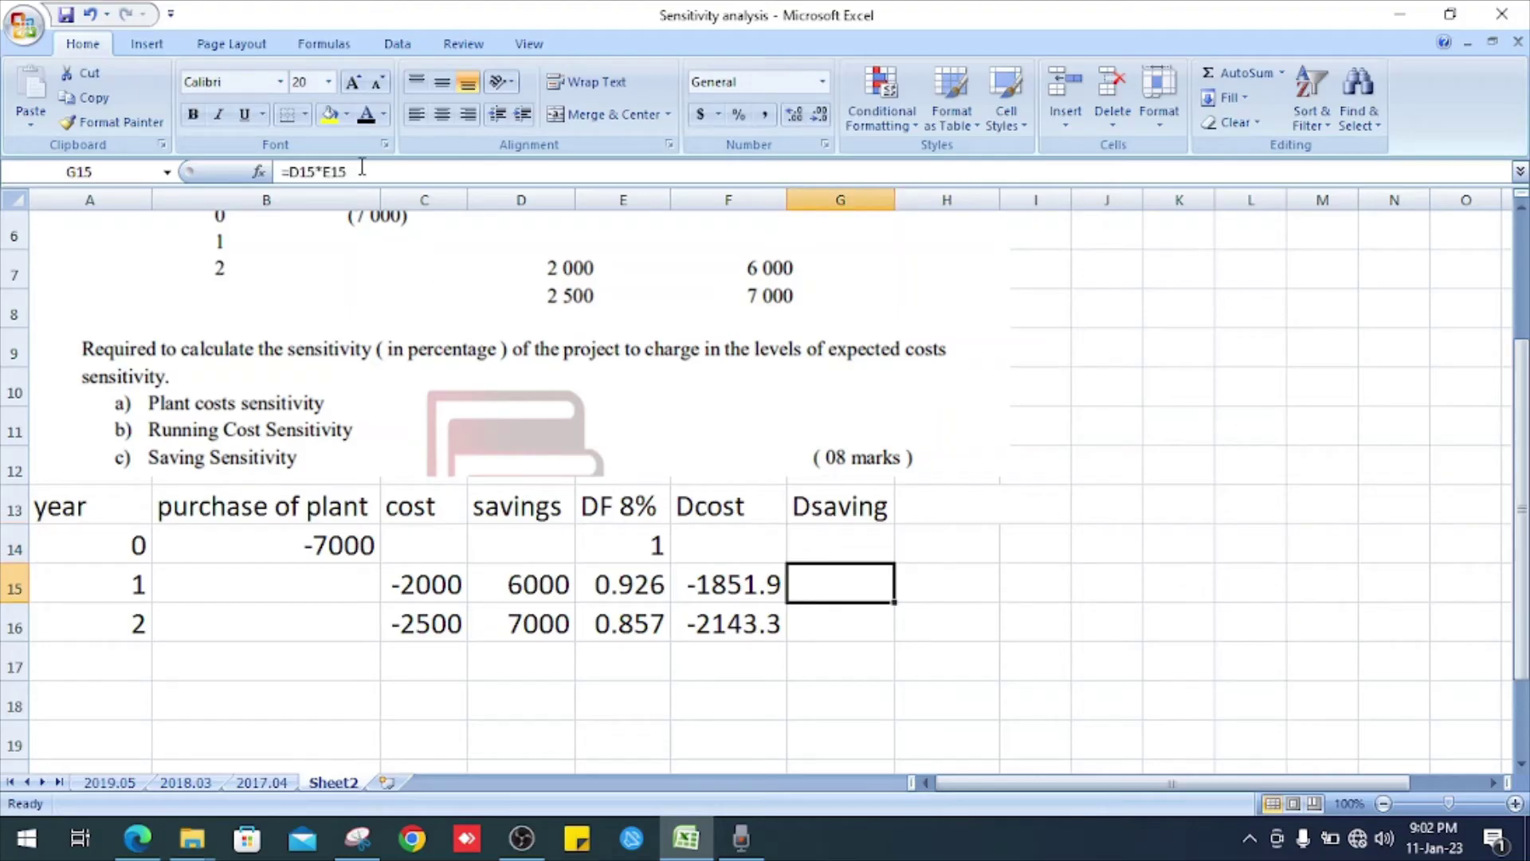
{"action": "left_click", "coordinate": [367, 114]}
{"action": "double_click", "coordinate": [858, 582]}
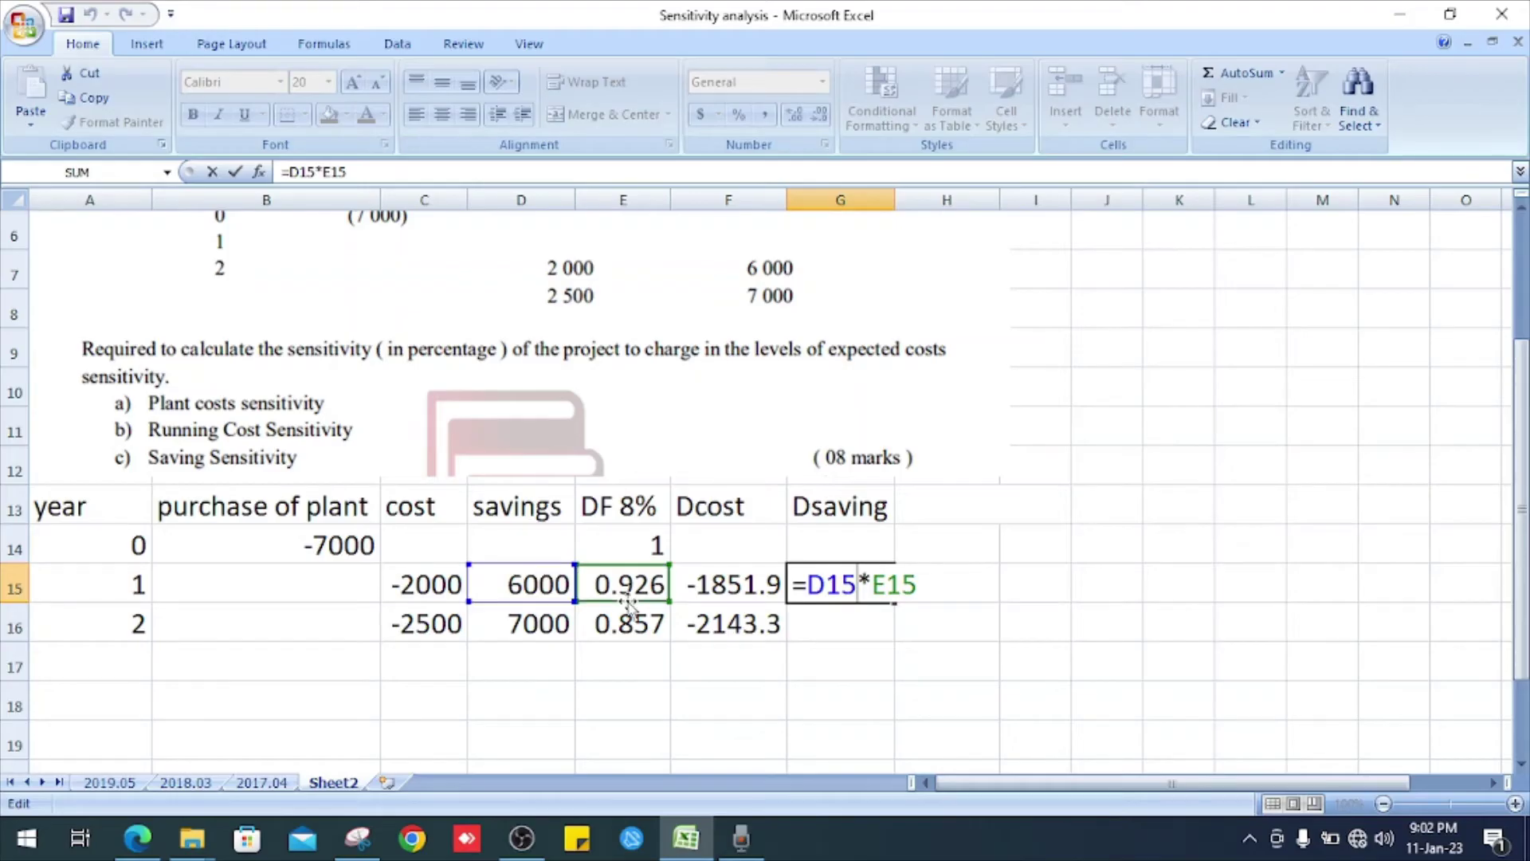
{"action": "key", "text": "Return"}
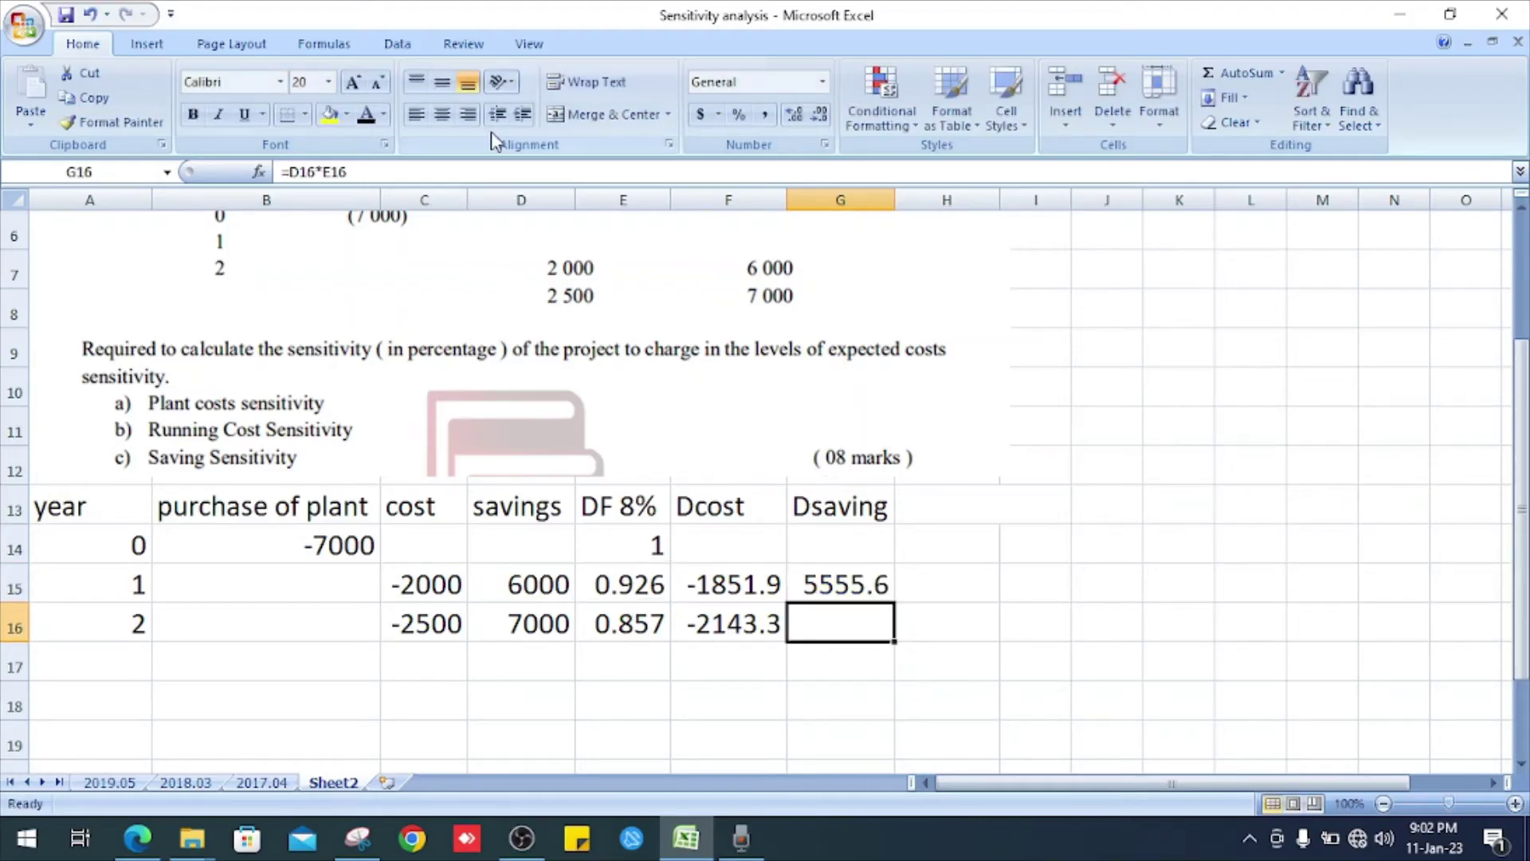
{"action": "left_click", "coordinate": [948, 591]}
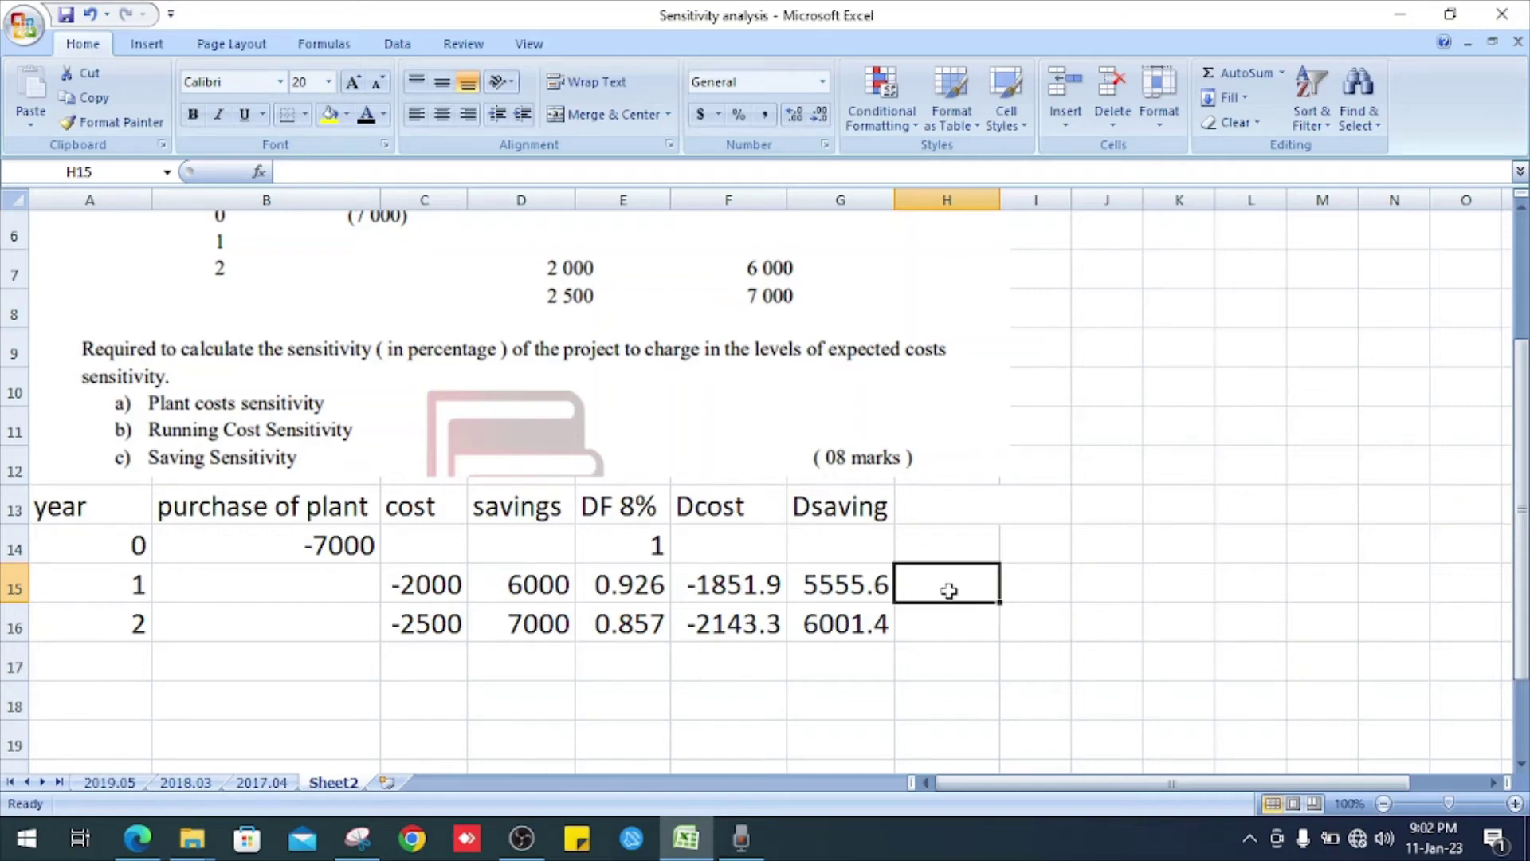
{"action": "key", "text": "Down"}
{"action": "key", "text": "Left"}
{"action": "key", "text": "Left"}
{"action": "key", "text": "Up"}
{"action": "key", "text": "Up"}
{"action": "key", "text": "Up"}
{"action": "key", "text": "Right"}
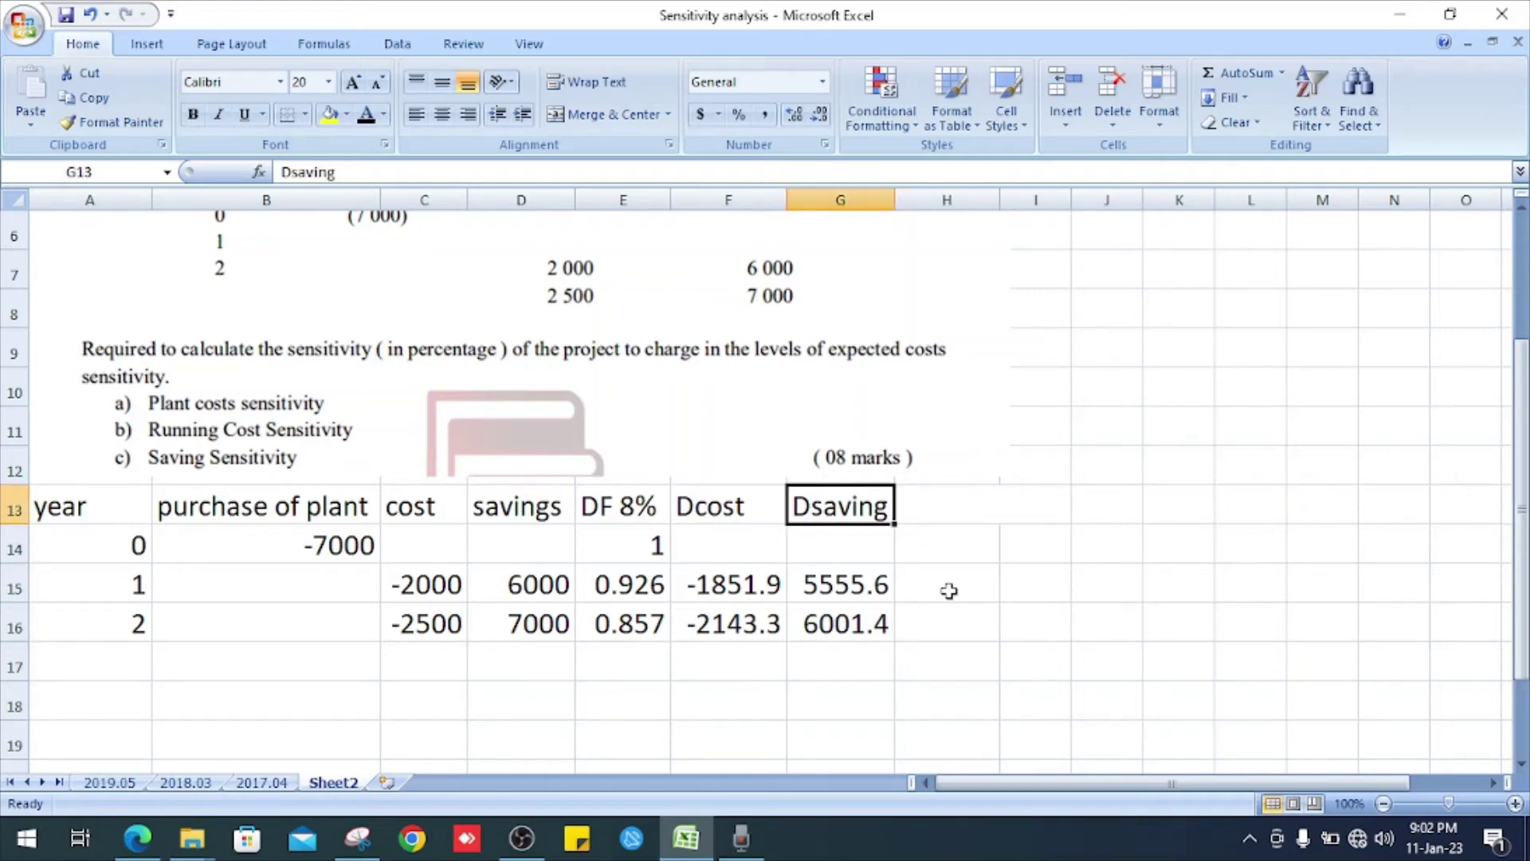
{"action": "key", "text": "Down"}
{"action": "key", "text": "Down"}
- Show the bold row-17 totals: Dcost -3995.2, Dsaving 11557 and plant -7000
{"action": "key", "text": "Up"}
{"action": "key", "text": "Up"}
{"action": "key", "text": "Right"}
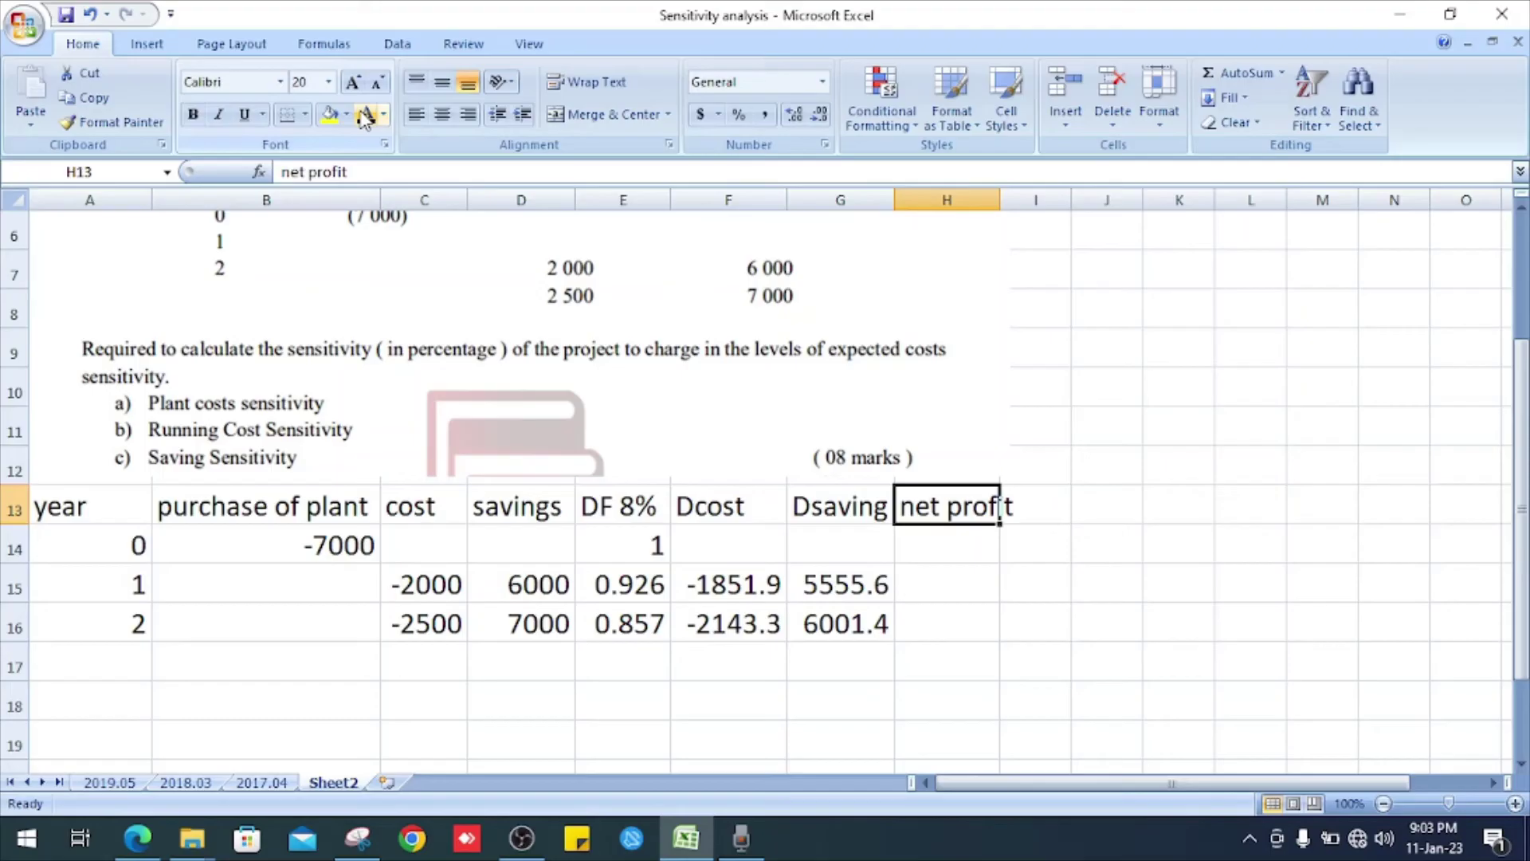
{"action": "left_click", "coordinate": [925, 578]}
{"action": "left_click", "coordinate": [829, 648]}
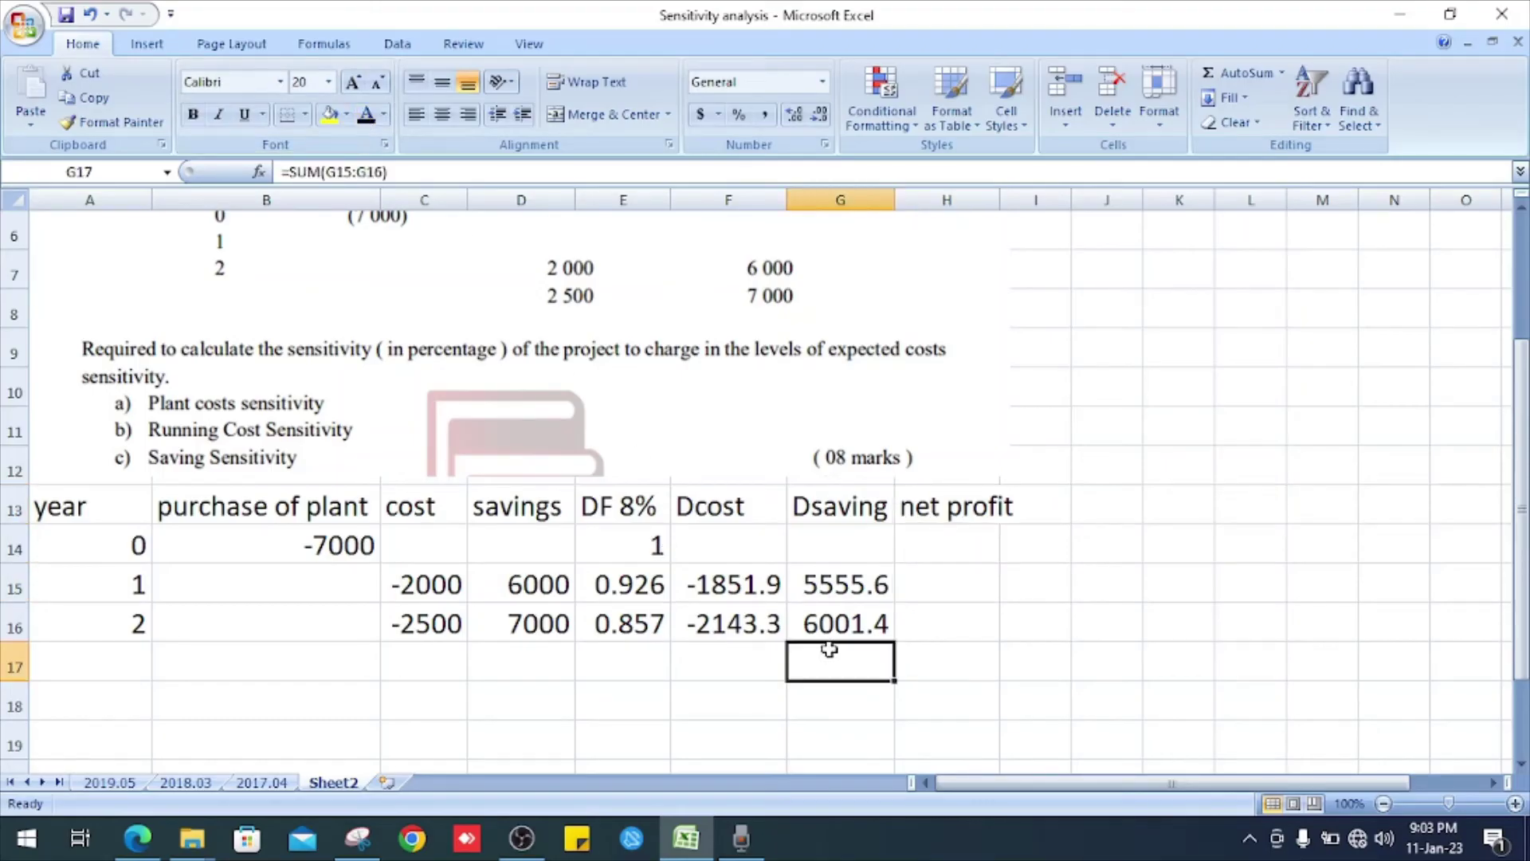
{"action": "left_click", "coordinate": [773, 655]}
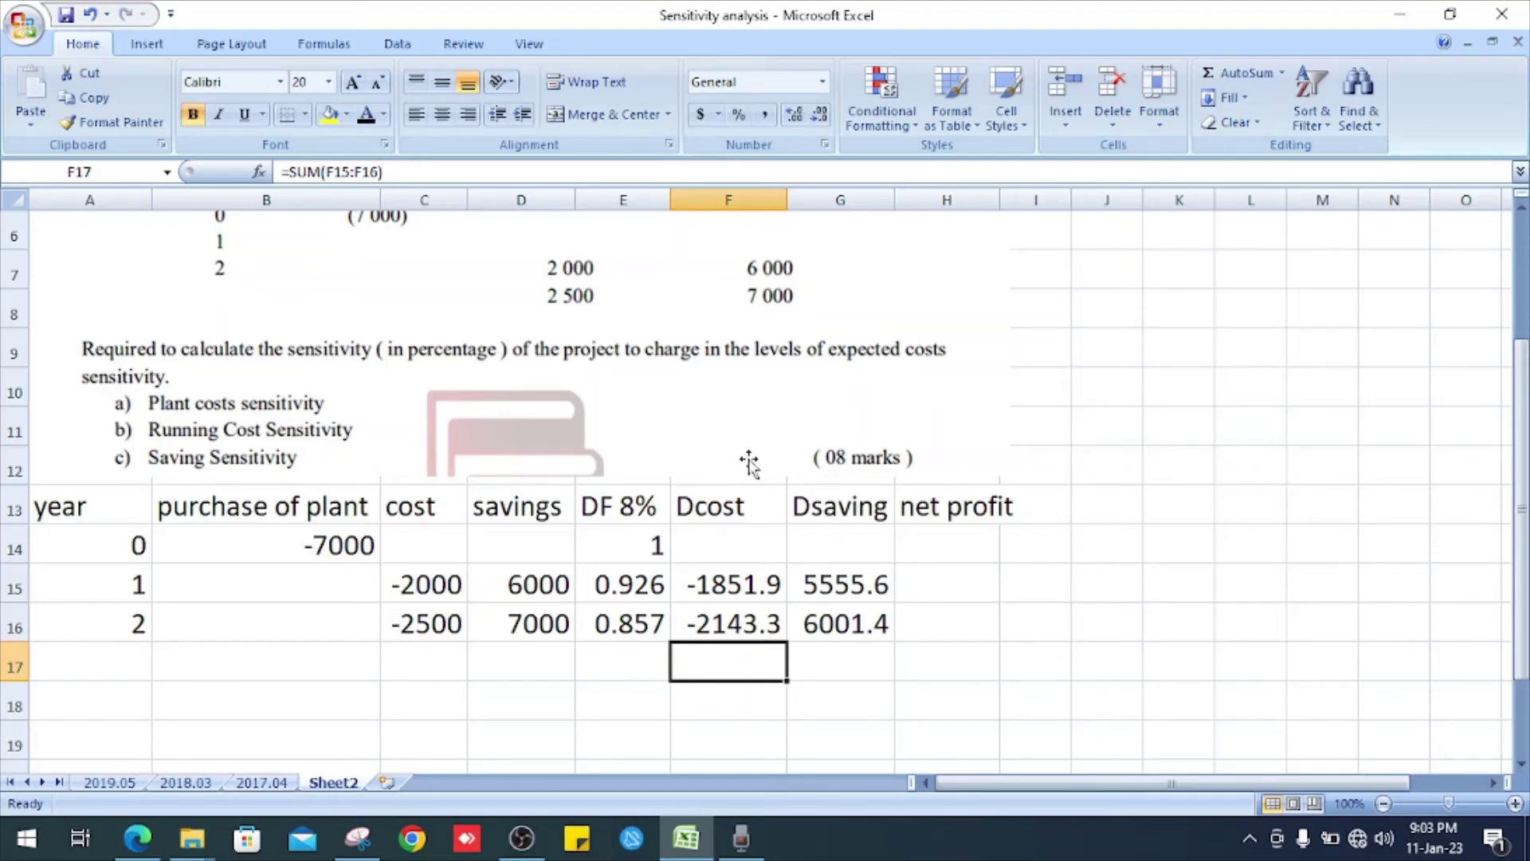
{"action": "key", "text": "shift+Right"}
{"action": "left_click", "coordinate": [365, 124]}
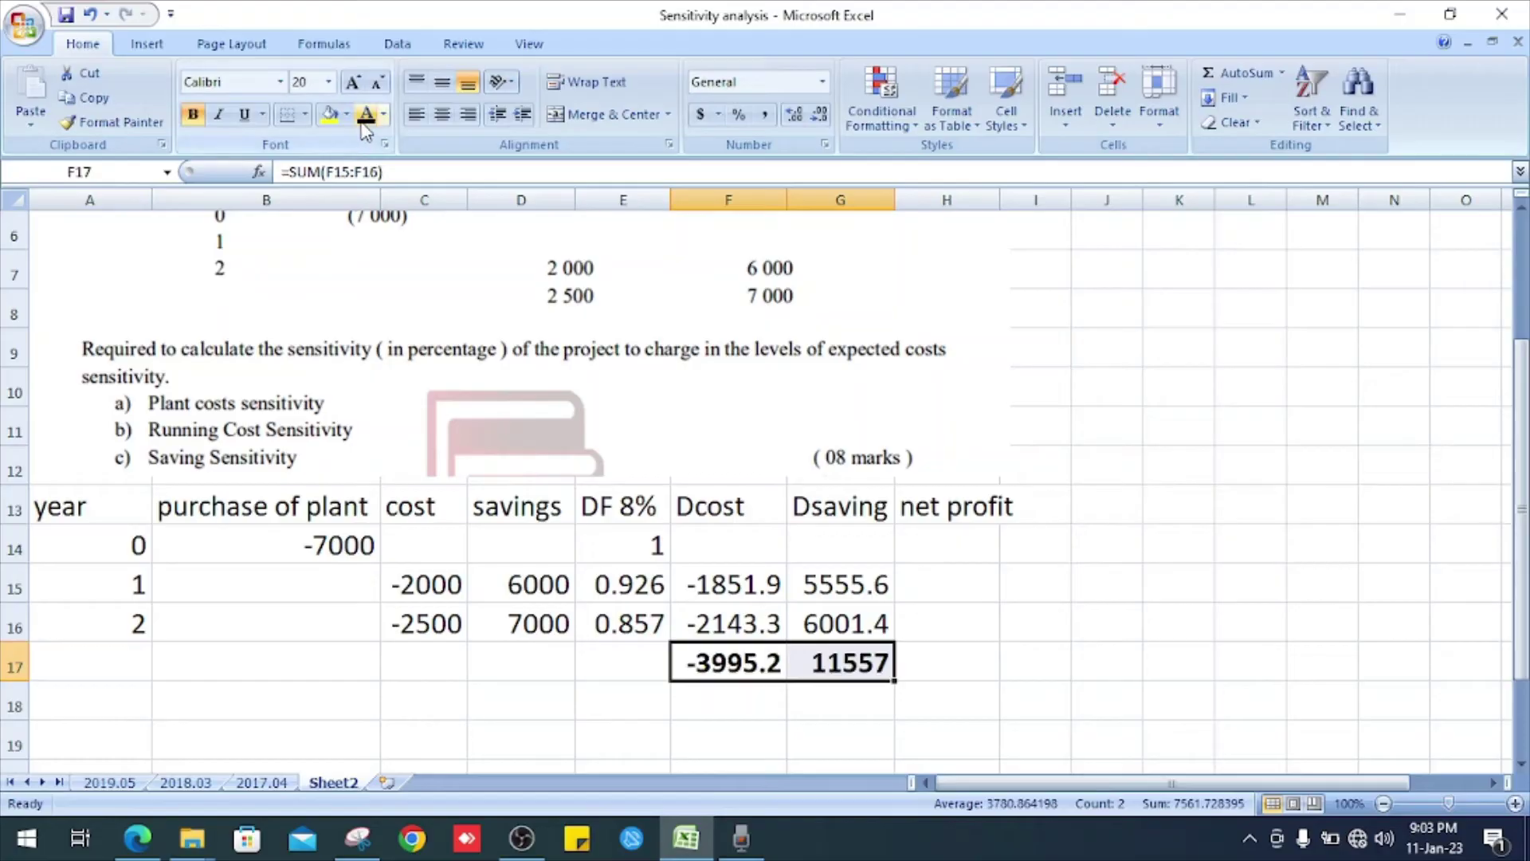
{"action": "left_click", "coordinate": [981, 674]}
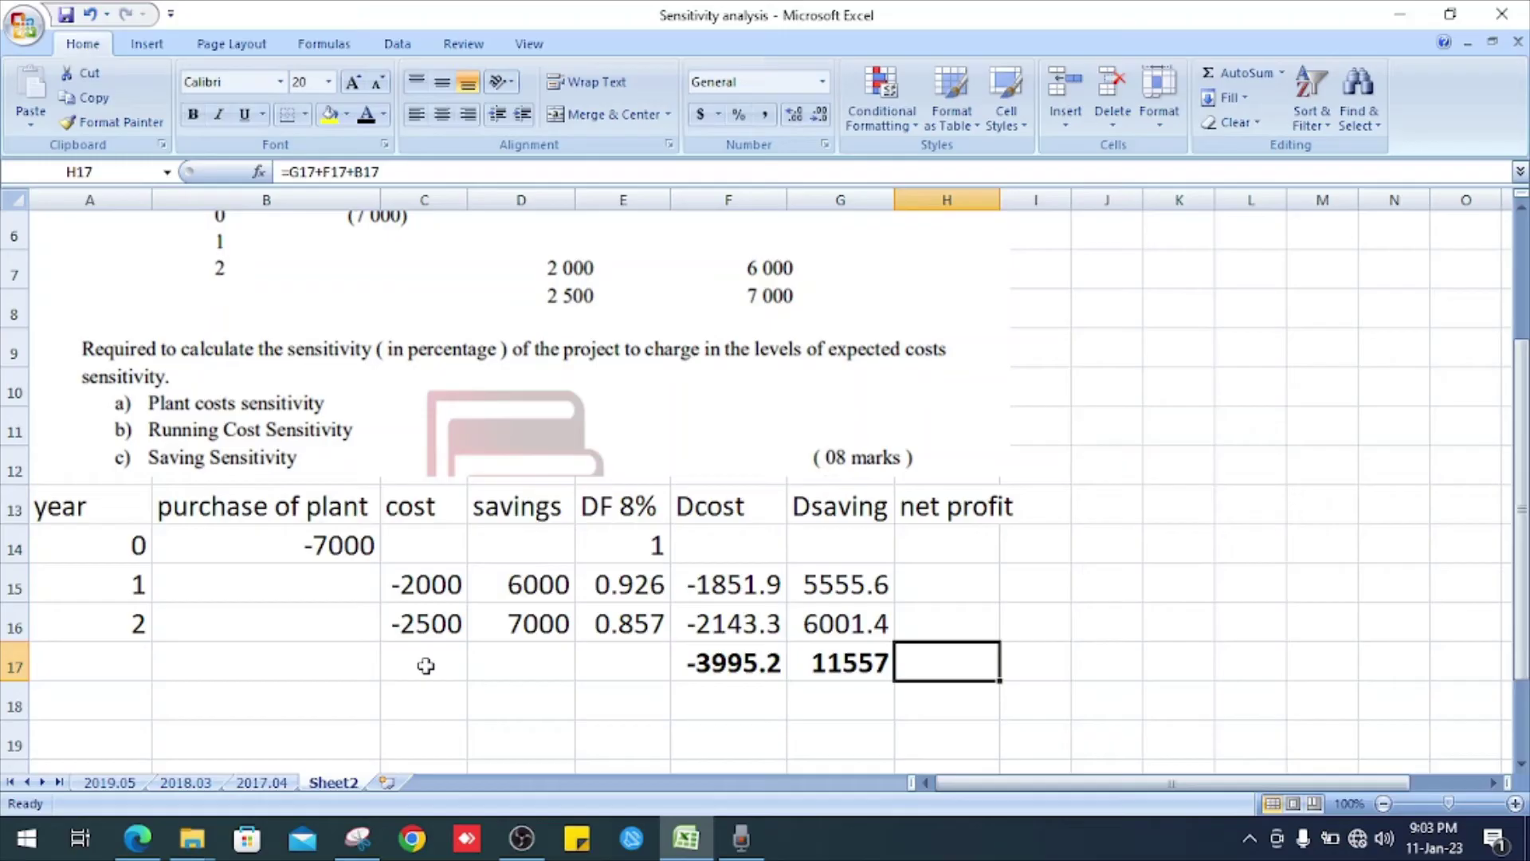
{"action": "left_click", "coordinate": [374, 668]}
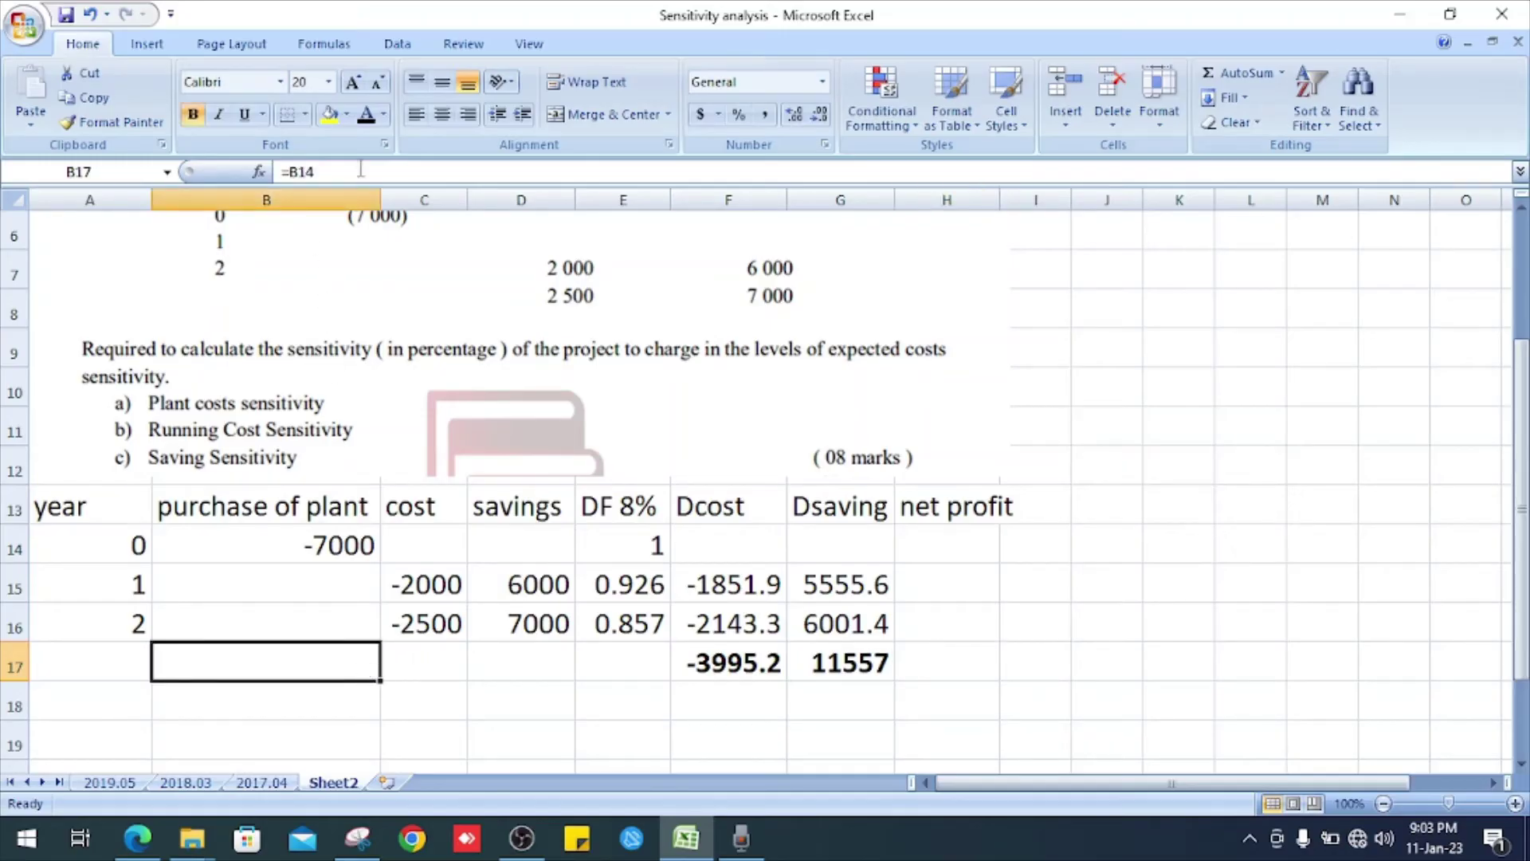
{"action": "left_click", "coordinate": [366, 113]}
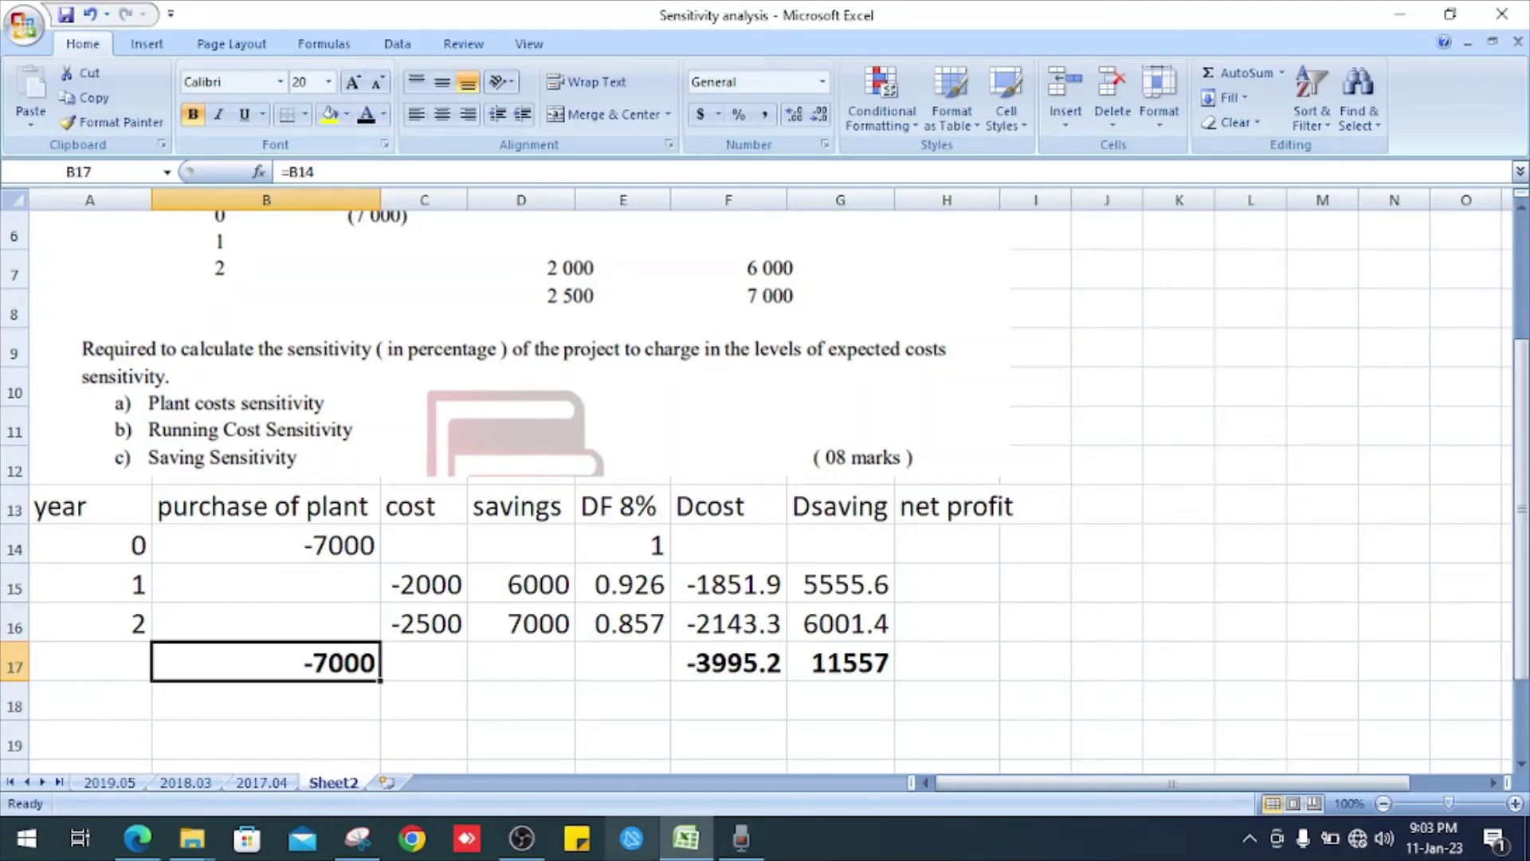
- Check the row-17 totals and the net profit 561.73 formula =G17+F17+B17
{"action": "left_click", "coordinate": [692, 647]}
{"action": "left_click", "coordinate": [863, 673]}
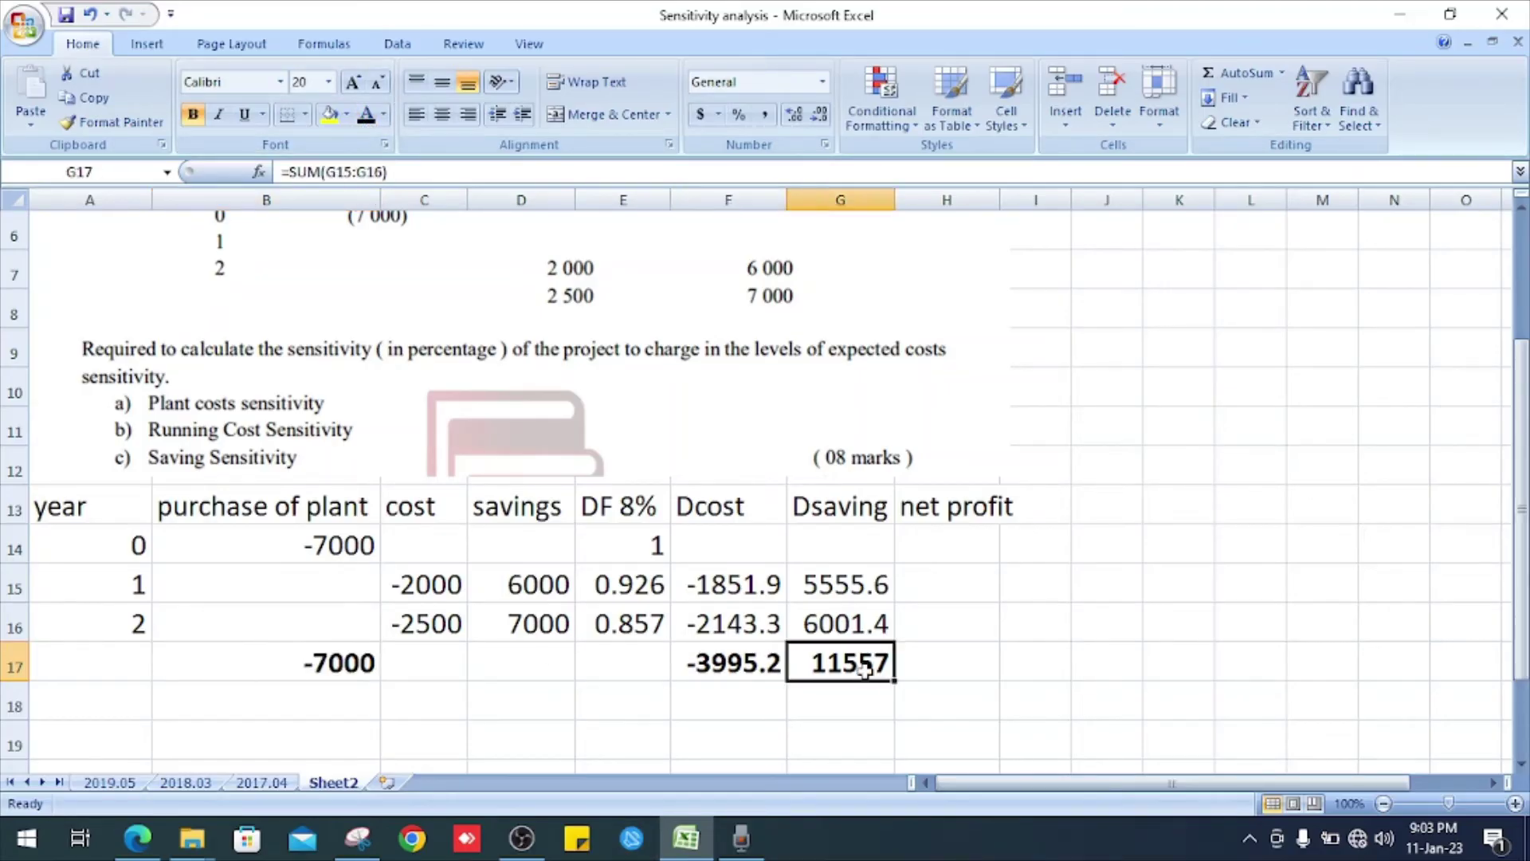
{"action": "left_click", "coordinate": [931, 673]}
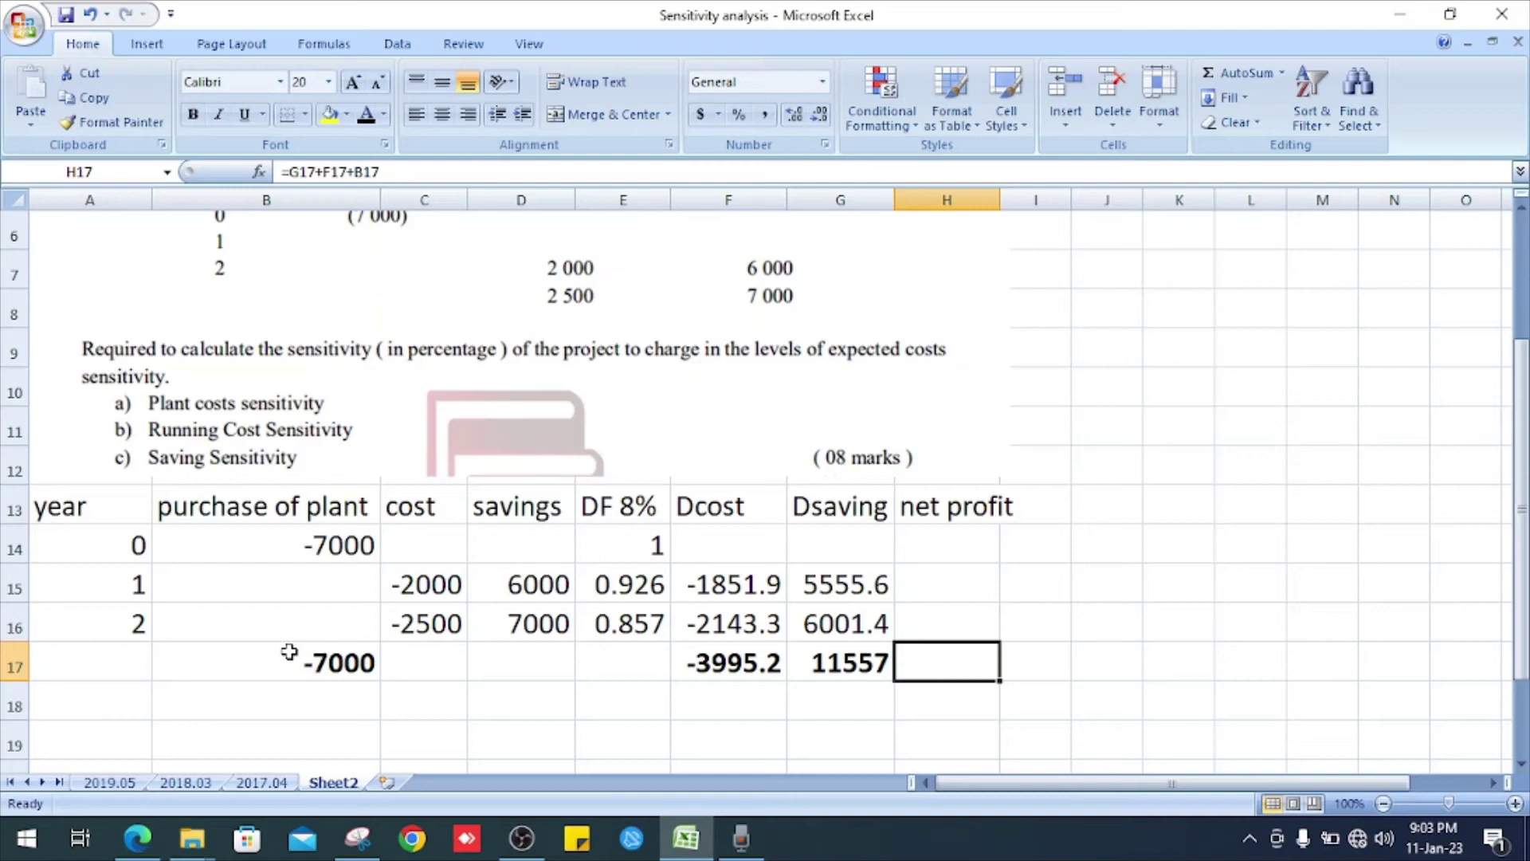
{"action": "left_click", "coordinate": [323, 664]}
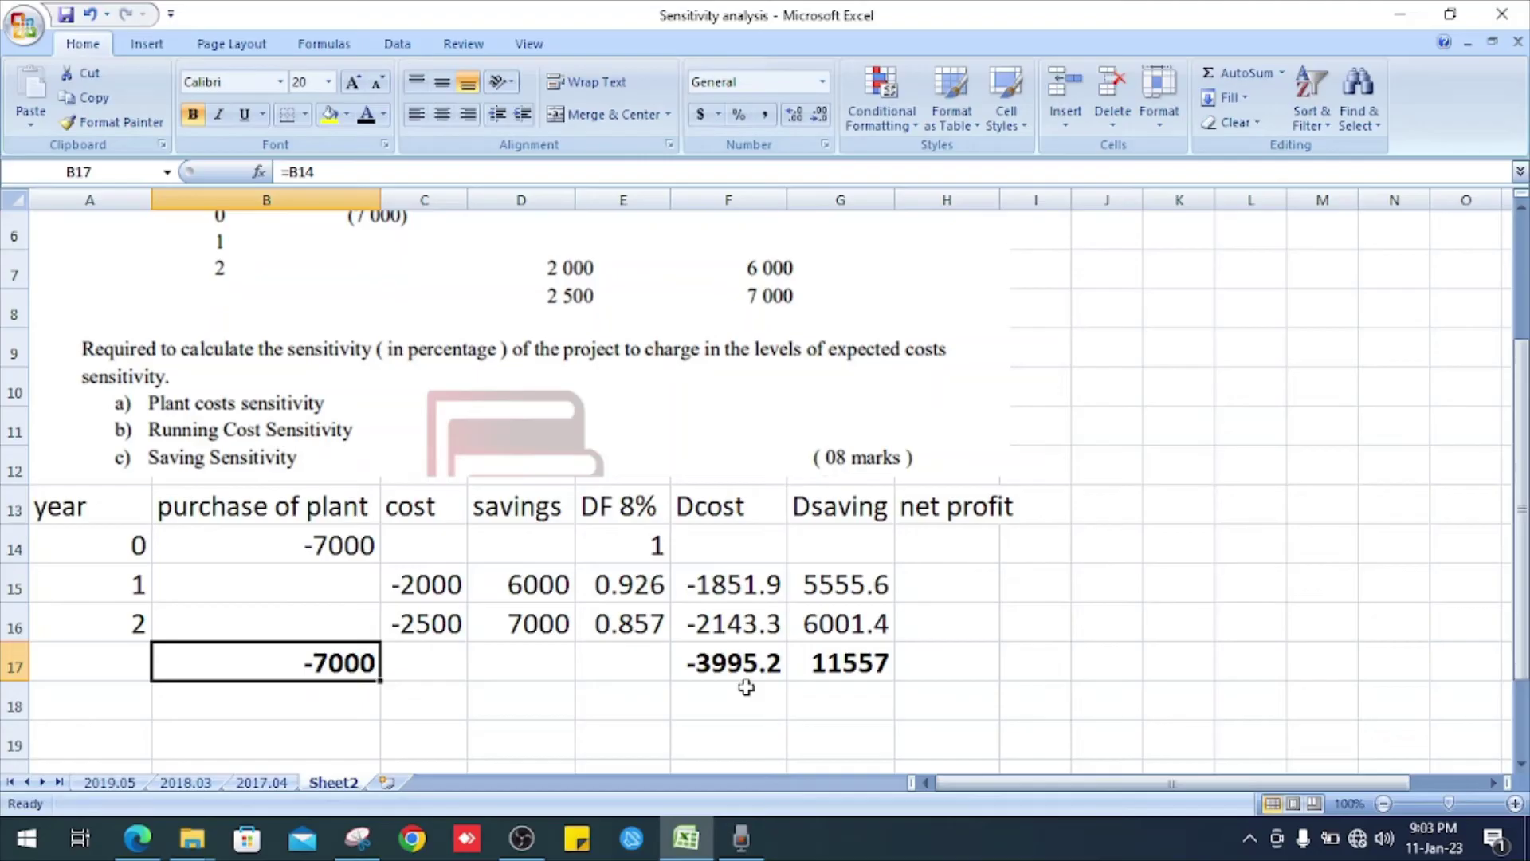
{"action": "left_click", "coordinate": [876, 672]}
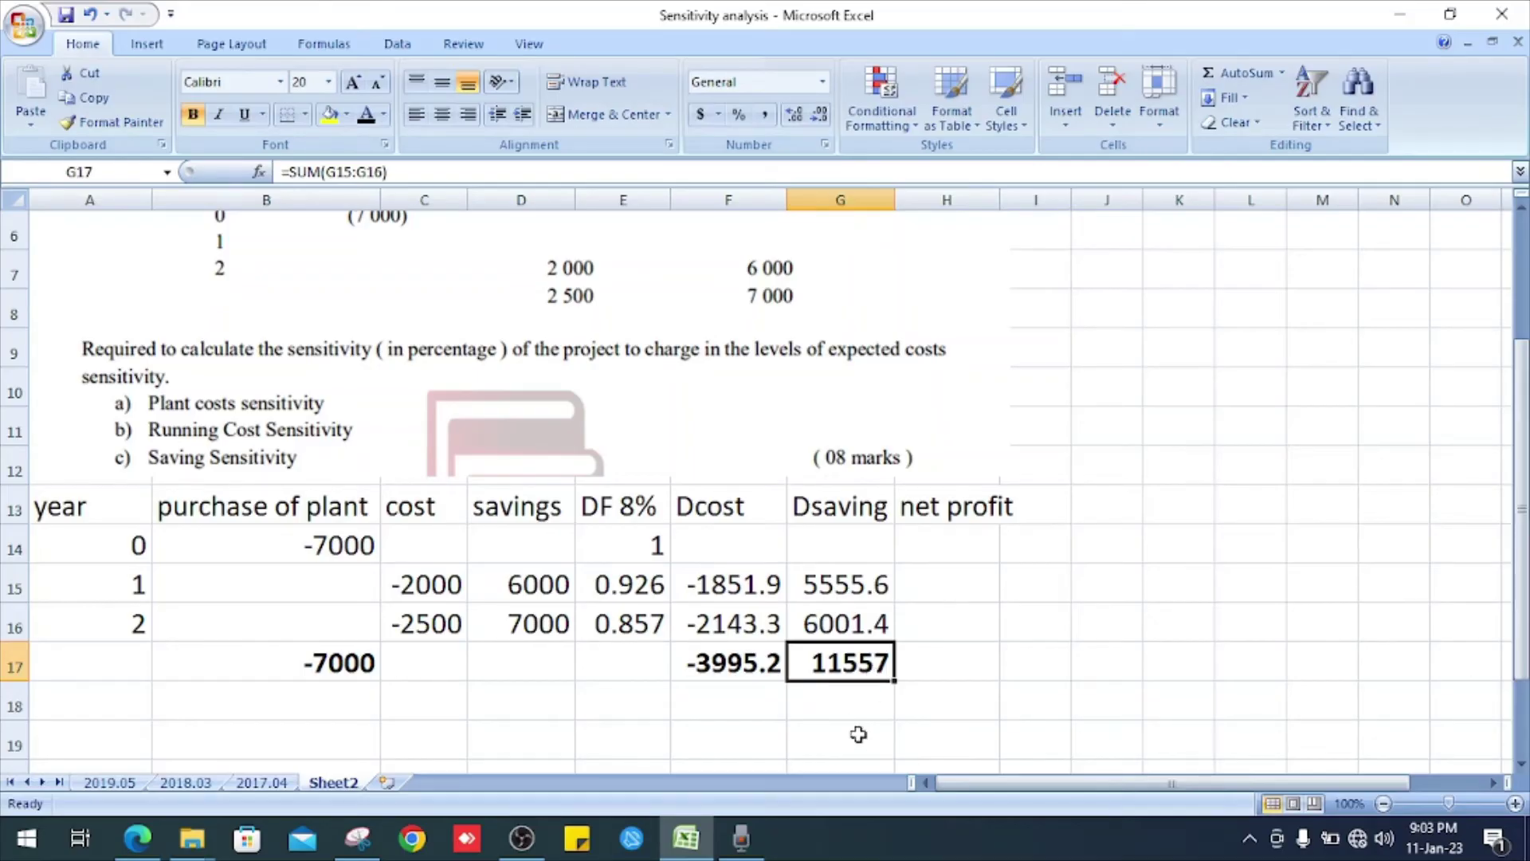
{"action": "left_click", "coordinate": [931, 659]}
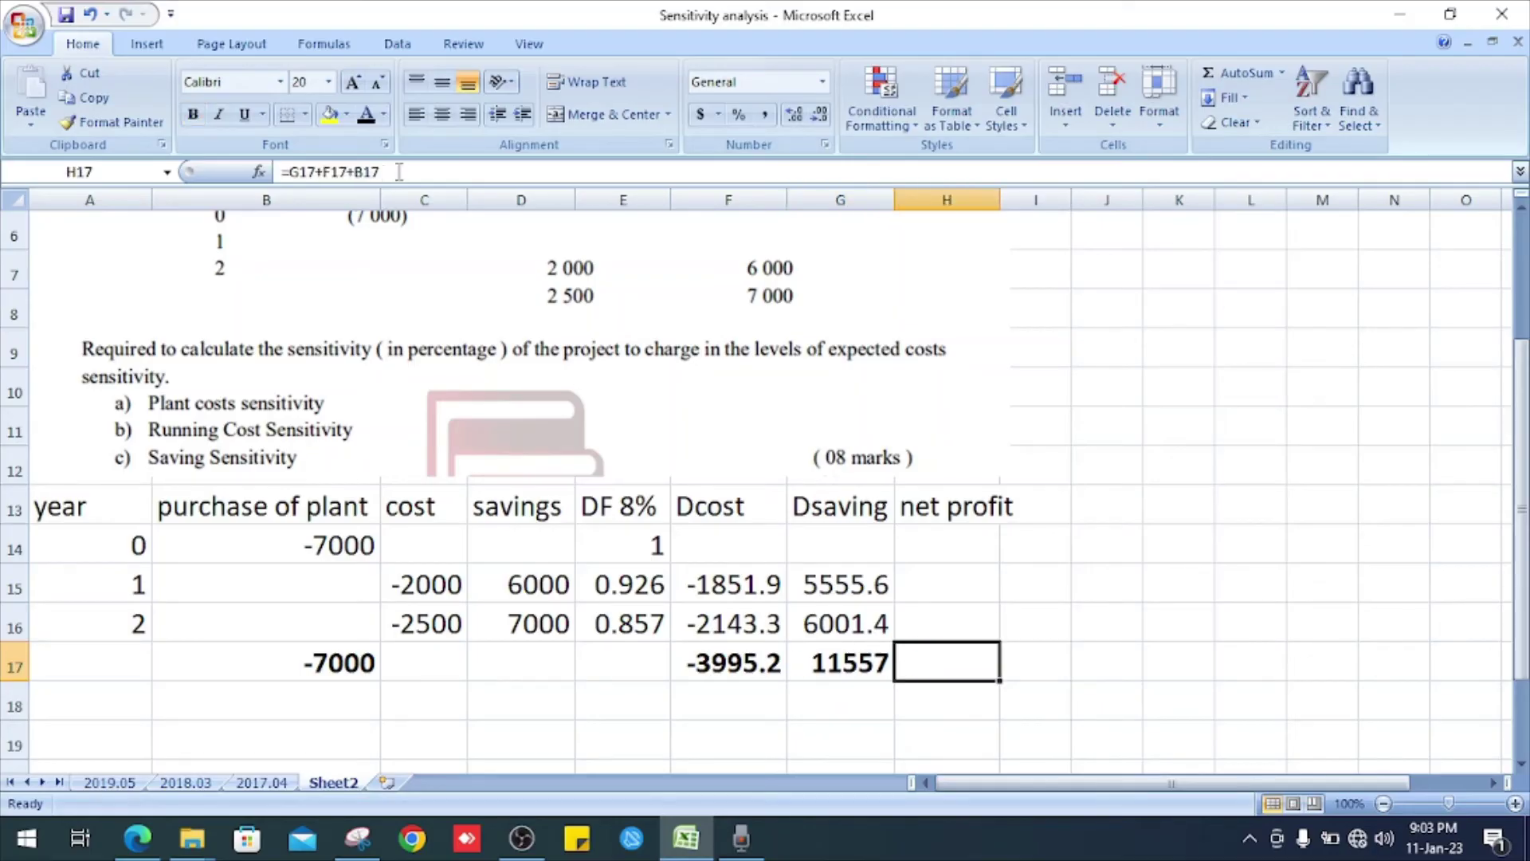
{"action": "left_click", "coordinate": [368, 113]}
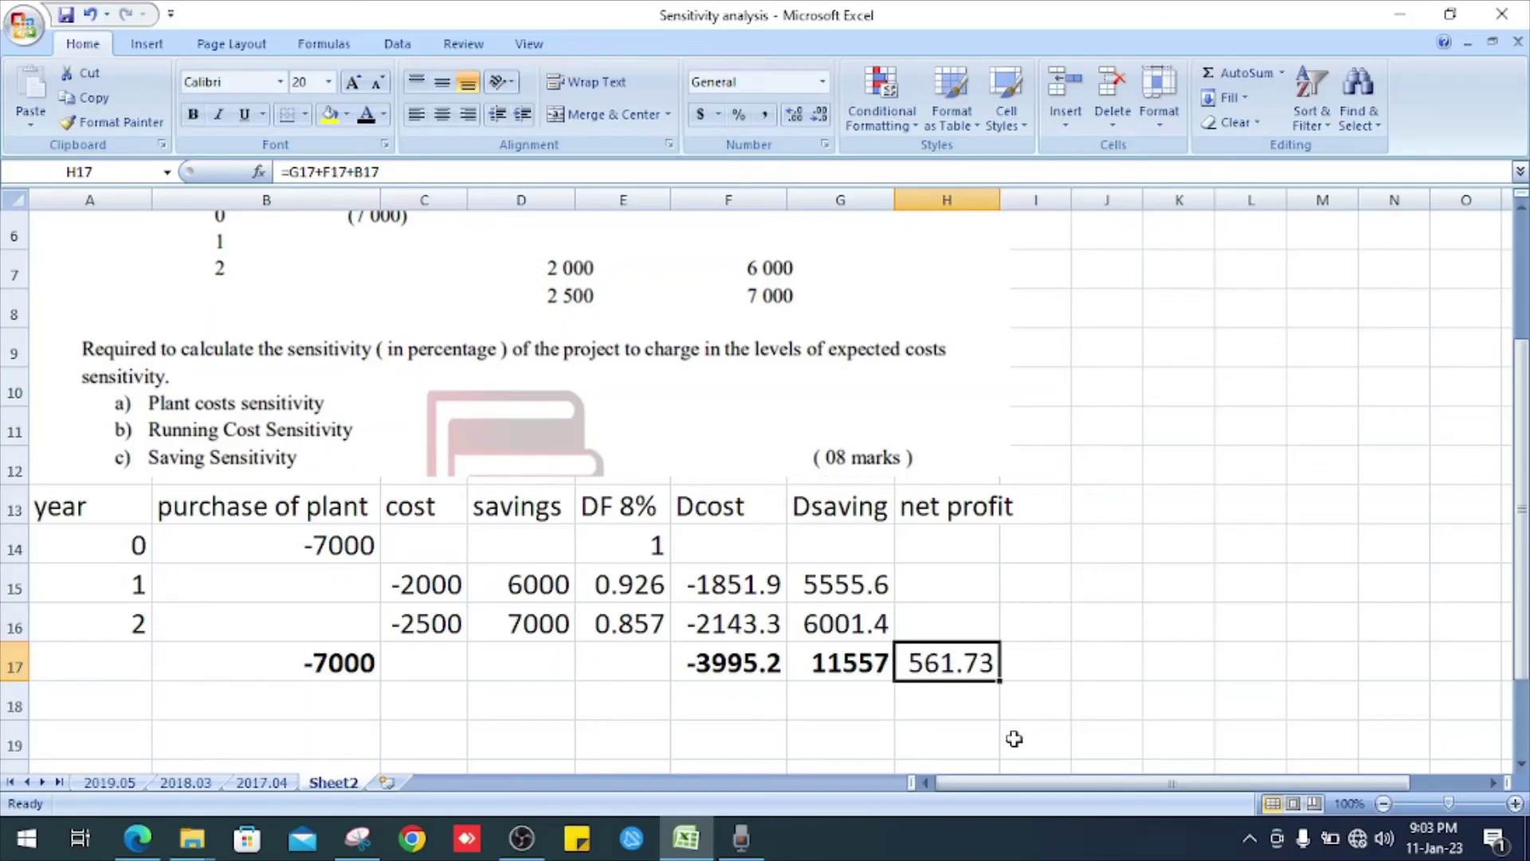
{"action": "left_click", "coordinate": [1015, 739]}
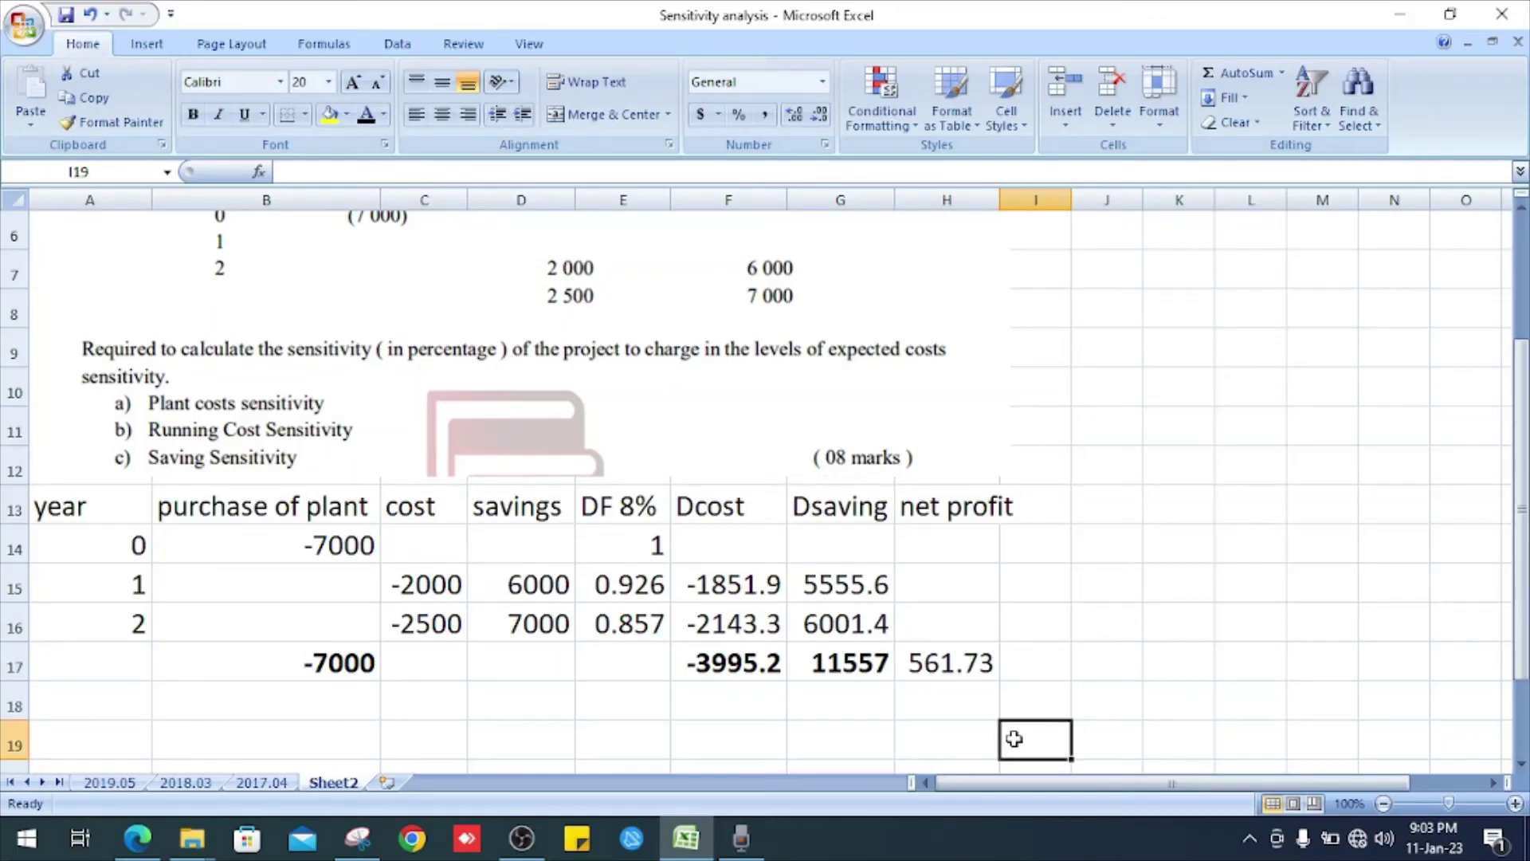
{"action": "left_click", "coordinate": [967, 675]}
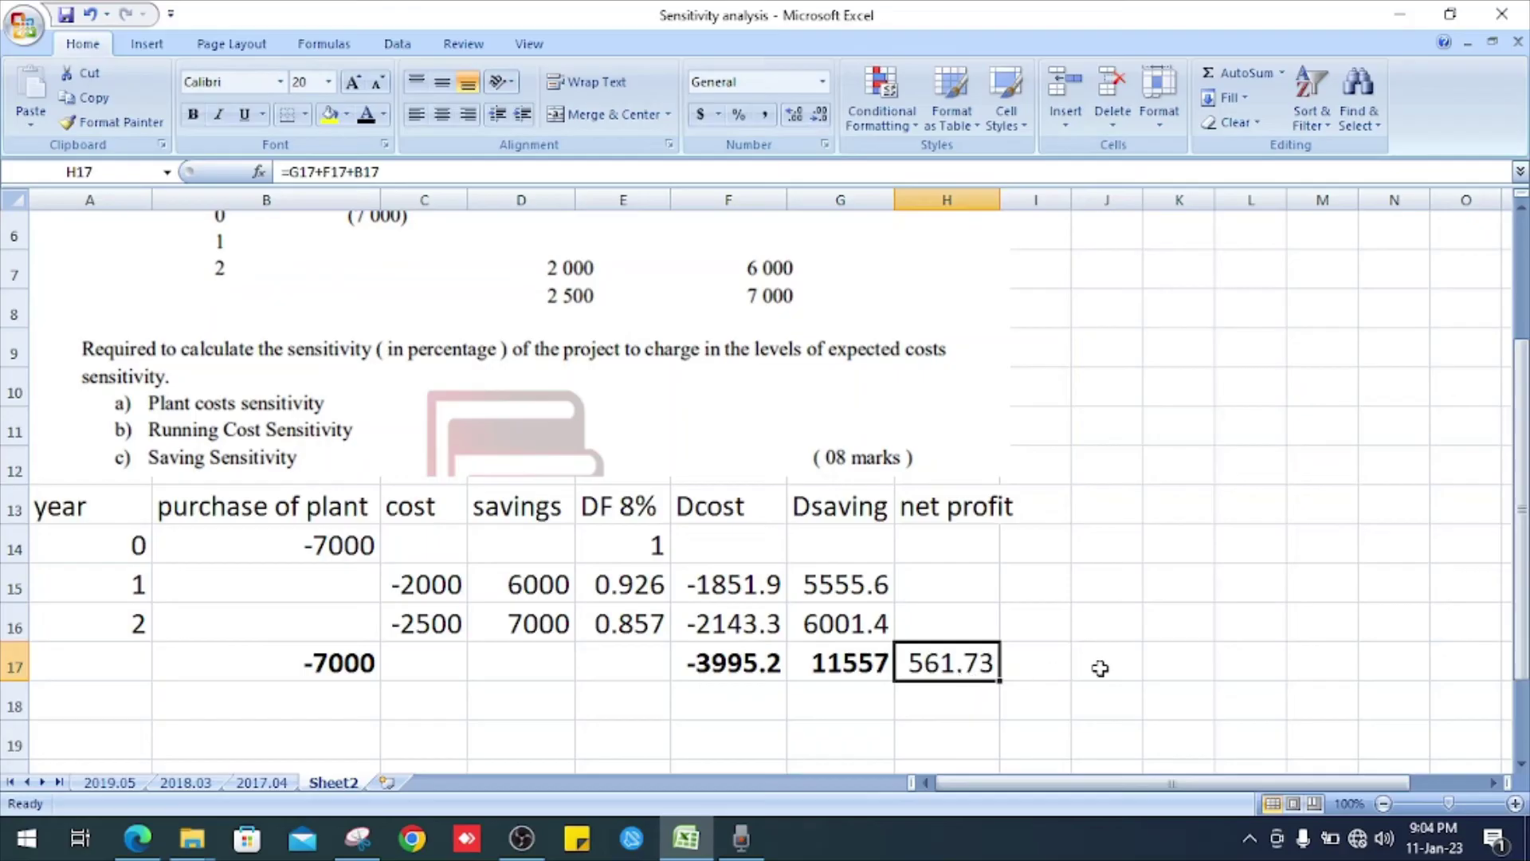
{"action": "key", "text": "Right"}
{"action": "key", "text": "Right"}
{"action": "key", "text": "Up"}
{"action": "key", "text": "Up"}
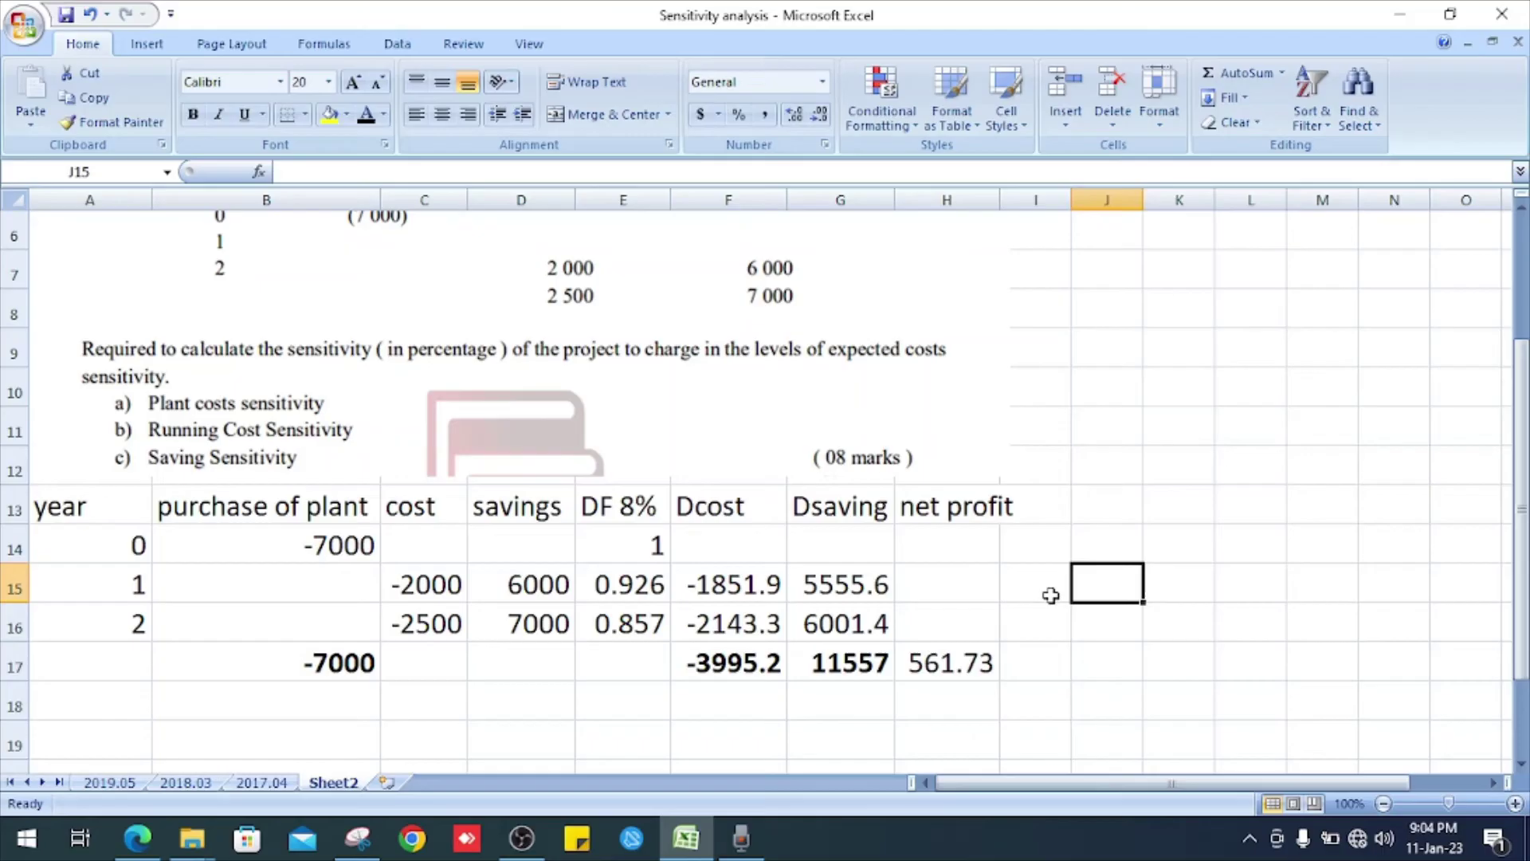
{"action": "key", "text": "Up"}
{"action": "key", "text": "Right"}
{"action": "key", "text": "Right"}
{"action": "key", "text": "Right"}
{"action": "key", "text": "Right"}
{"action": "key", "text": "Right"}
{"action": "key", "text": "Right"}
{"action": "key", "text": "Right"}
{"action": "key", "text": "Down"}
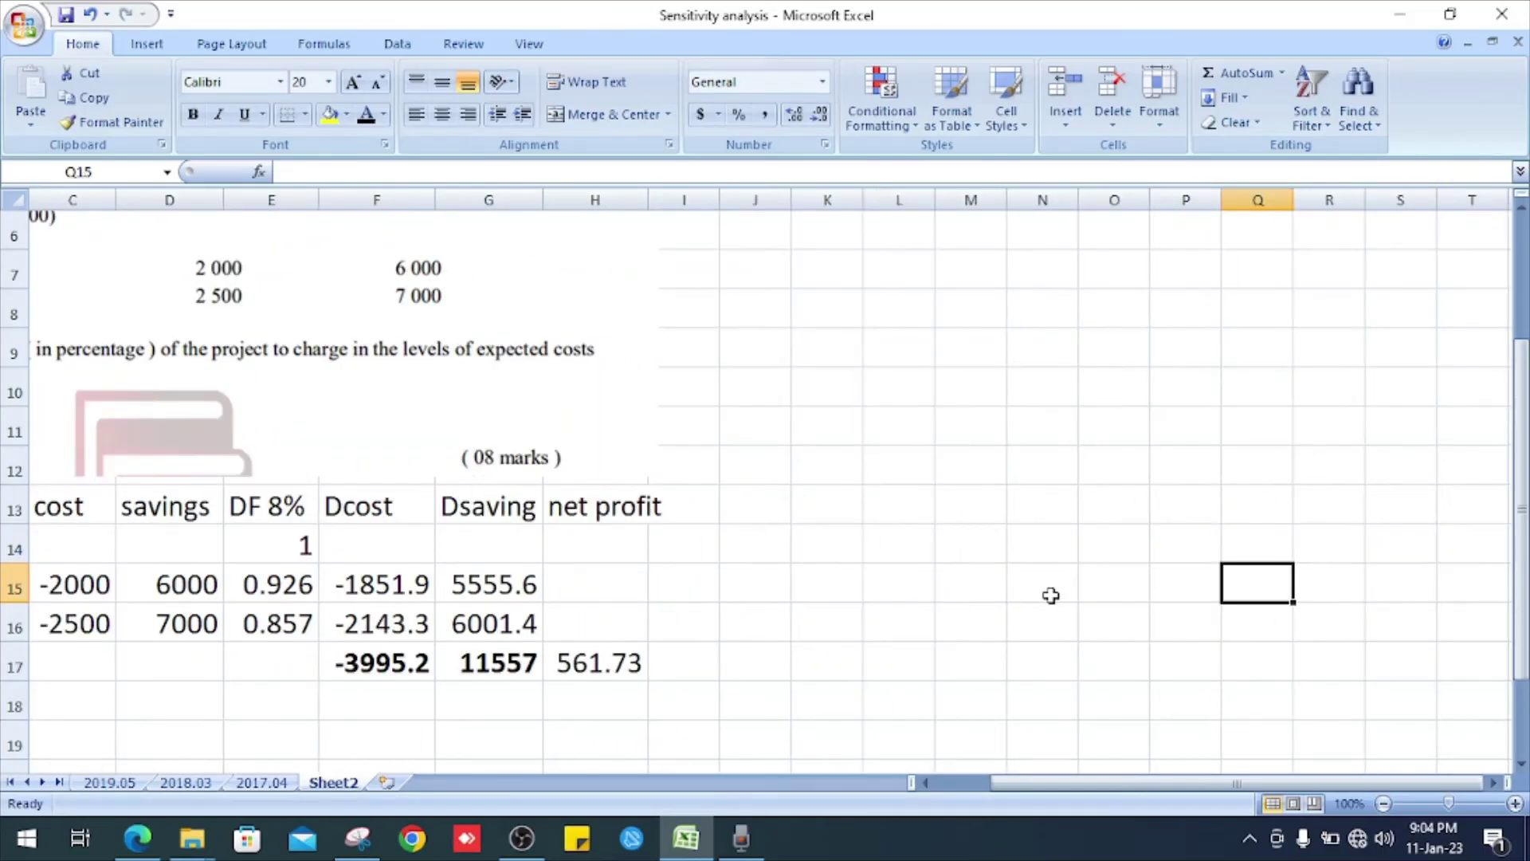
{"action": "key", "text": "Left"}
{"action": "key", "text": "Left"}
{"action": "key", "text": "Left"}
{"action": "key", "text": "Left"}
{"action": "key", "text": "Left"}
{"action": "key", "text": "Down"}
{"action": "key", "text": "Left"}
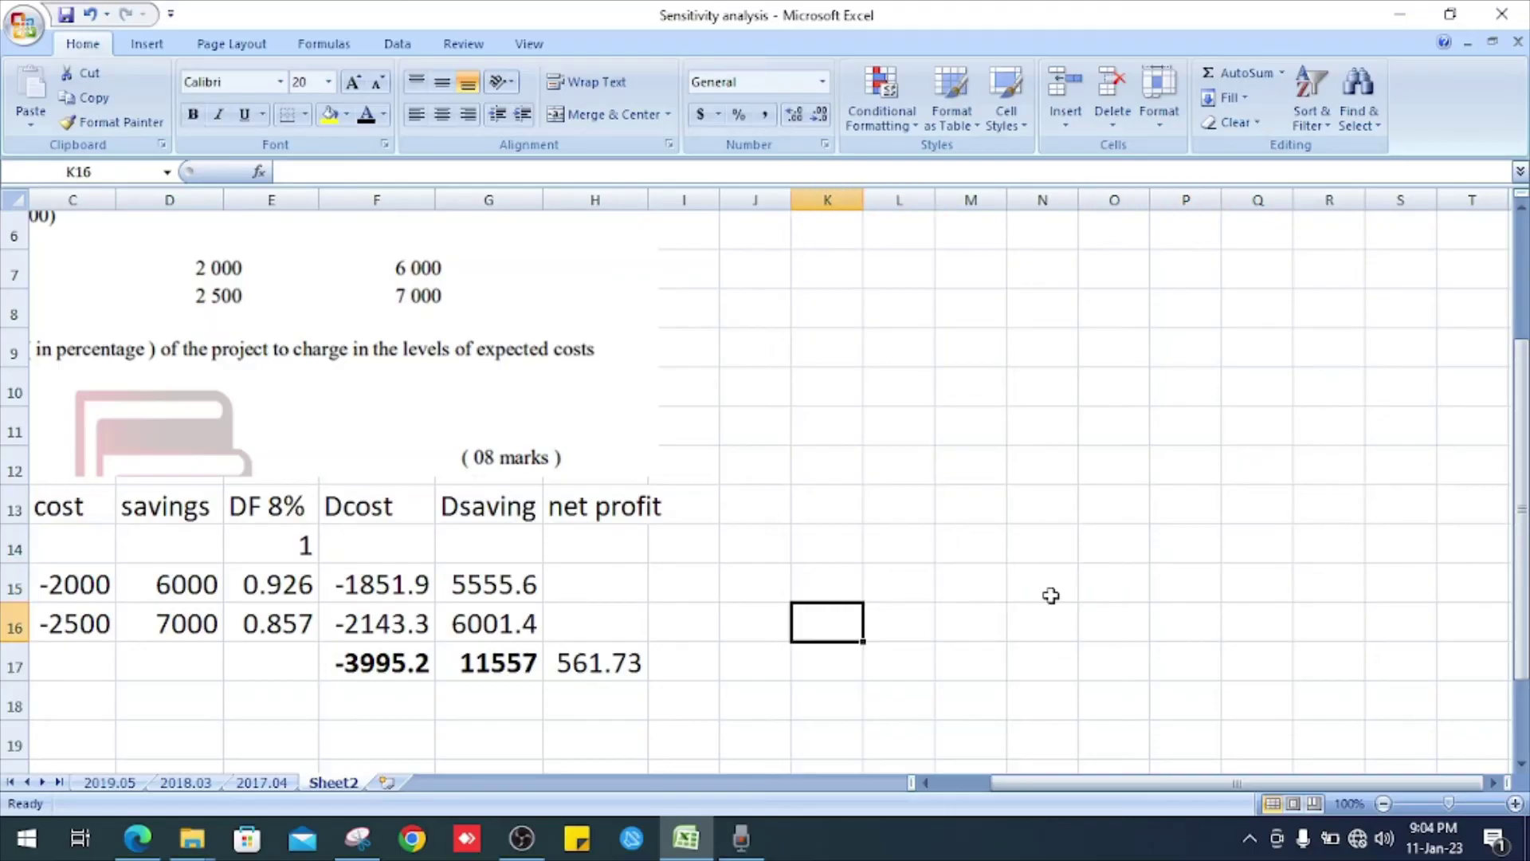
{"action": "key", "text": "Down"}
{"action": "key", "text": "Left"}
{"action": "key", "text": "Down"}
{"action": "key", "text": "Left"}
{"action": "key", "text": "Left"}
{"action": "key", "text": "Left"}
{"action": "key", "text": "Down"}
{"action": "key", "text": "Home"}
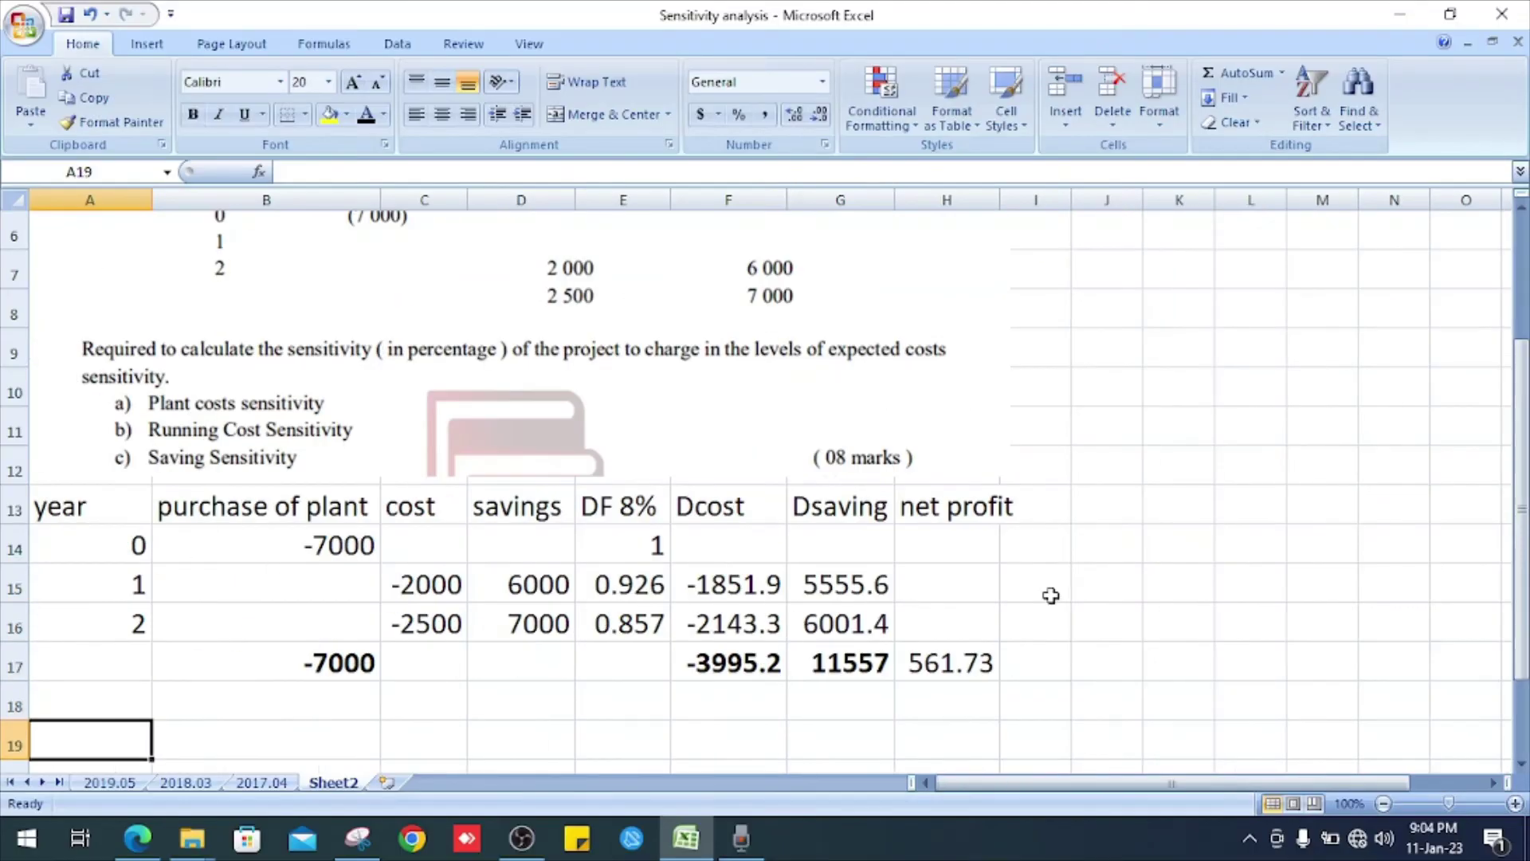
{"action": "key", "text": "Down"}
{"action": "key", "text": "Right"}
{"action": "key", "text": "Right"}
{"action": "key", "text": "Right"}
{"action": "key", "text": "Right"}
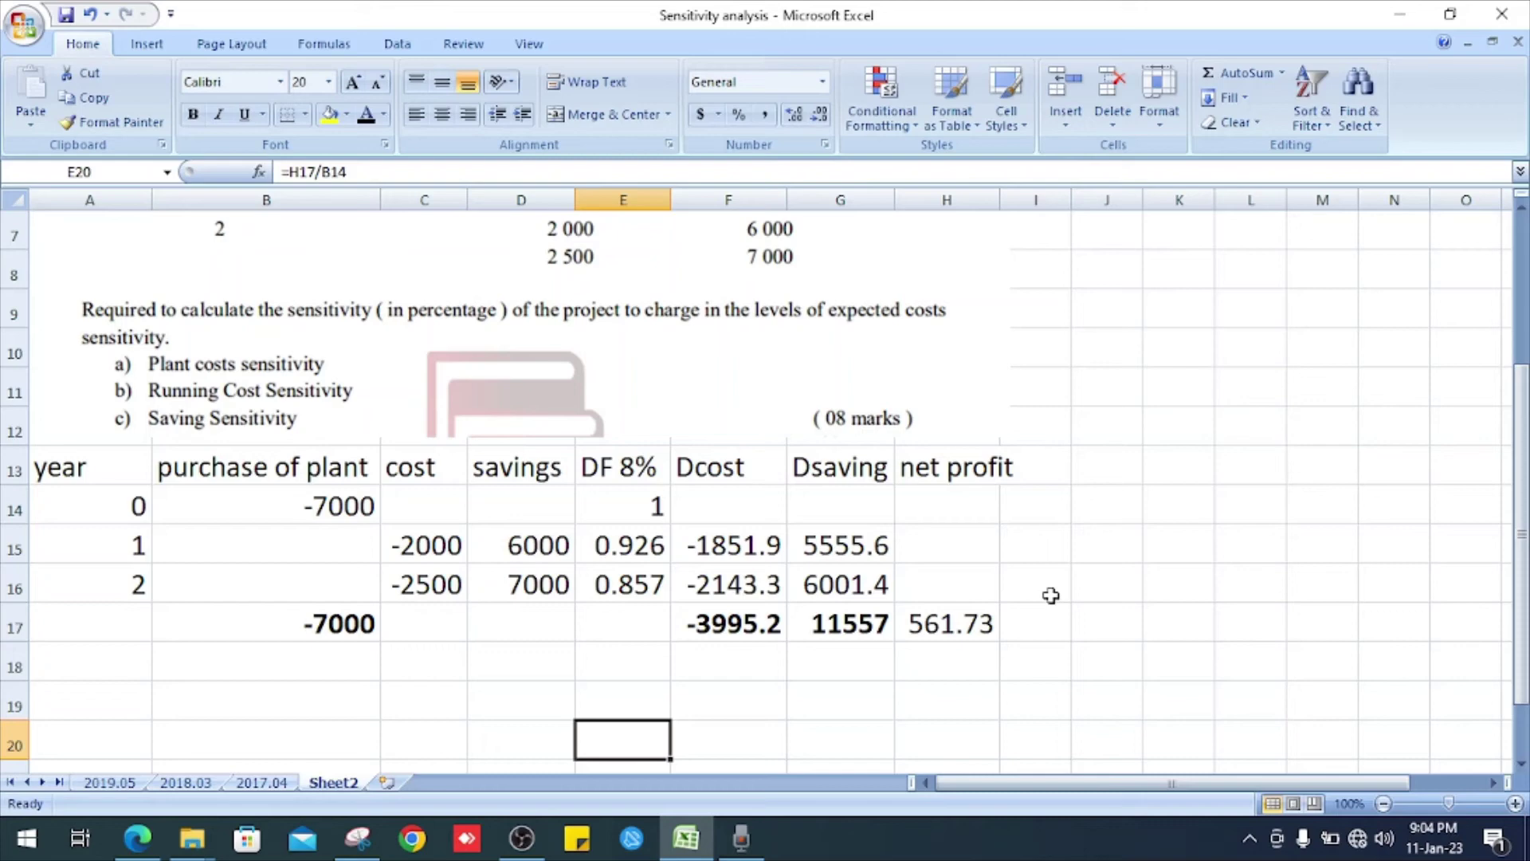
{"action": "key", "text": "Left"}
{"action": "key", "text": "Up"}
{"action": "key", "text": "Left"}
{"action": "key", "text": "Down"}
{"action": "key", "text": "Down"}
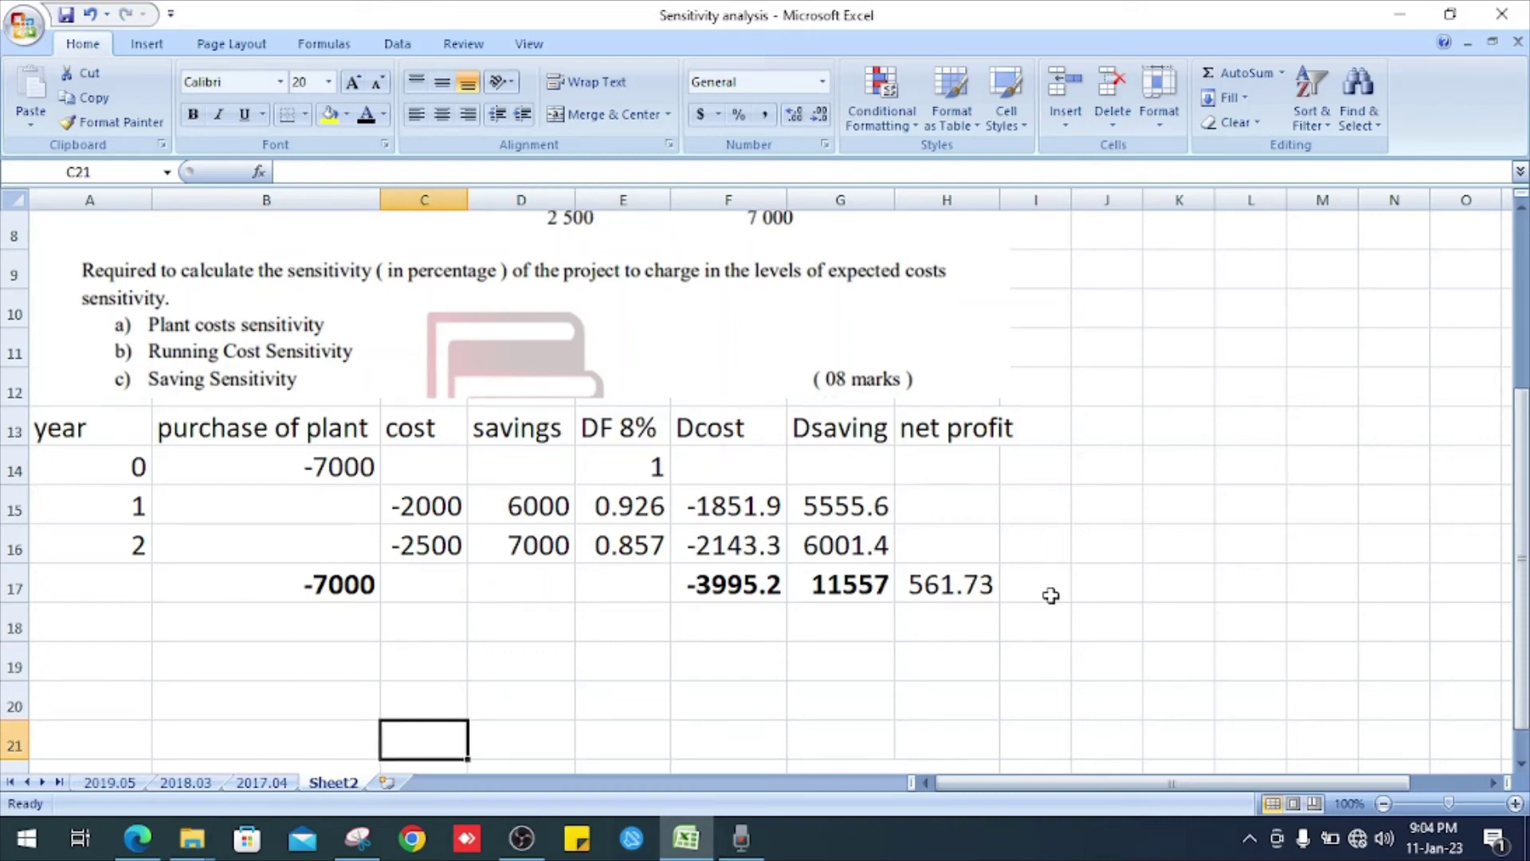
{"action": "key", "text": "Left"}
{"action": "key", "text": "Right"}
{"action": "key", "text": "Right"}
{"action": "key", "text": "Right"}
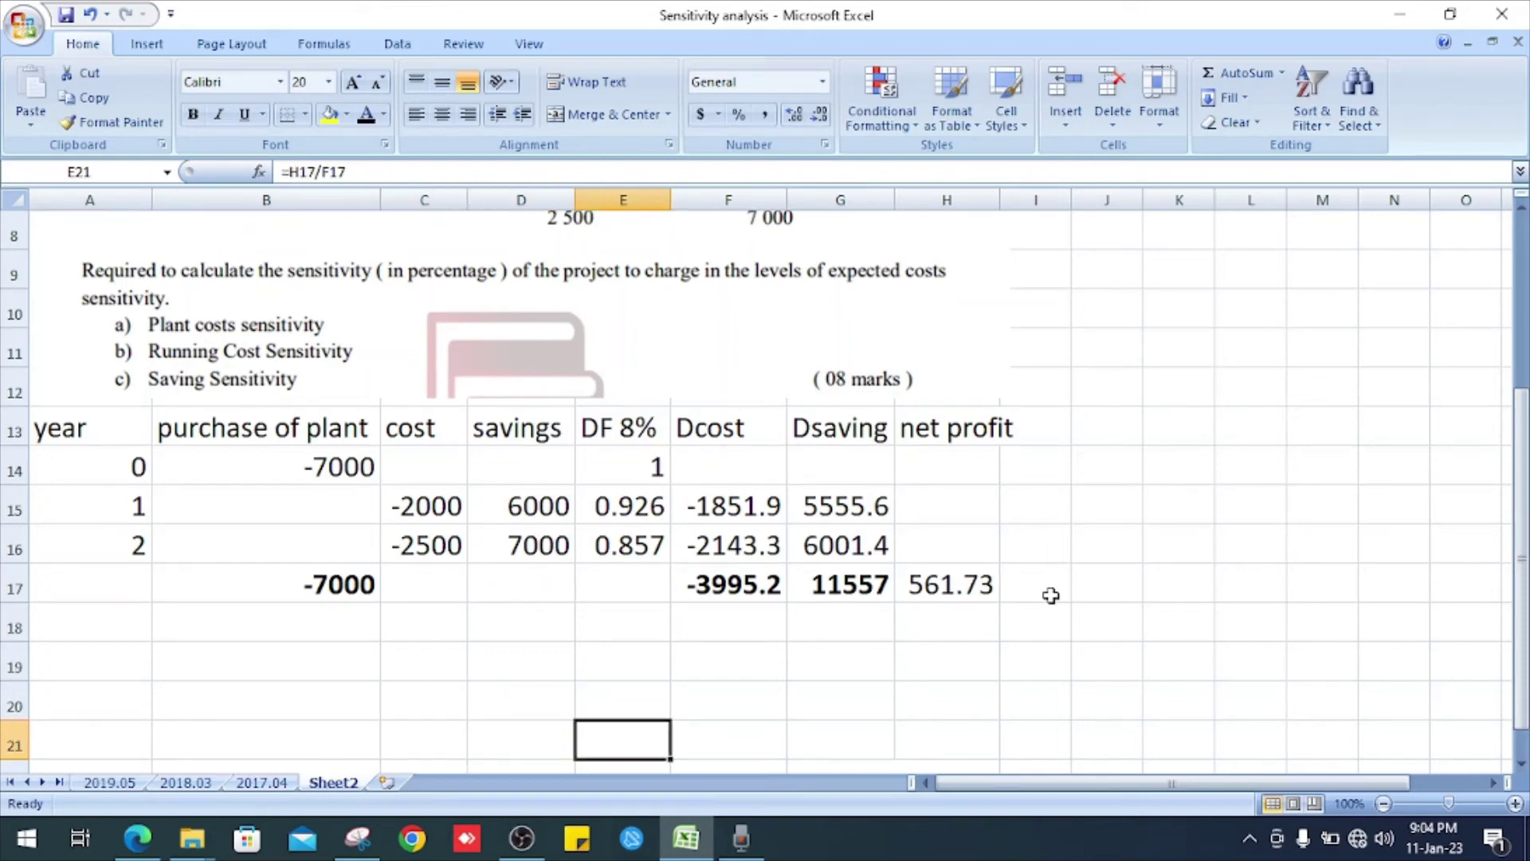
{"action": "key", "text": "Left"}
{"action": "key", "text": "Up"}
{"action": "key", "text": "Up"}
{"action": "key", "text": "Down"}
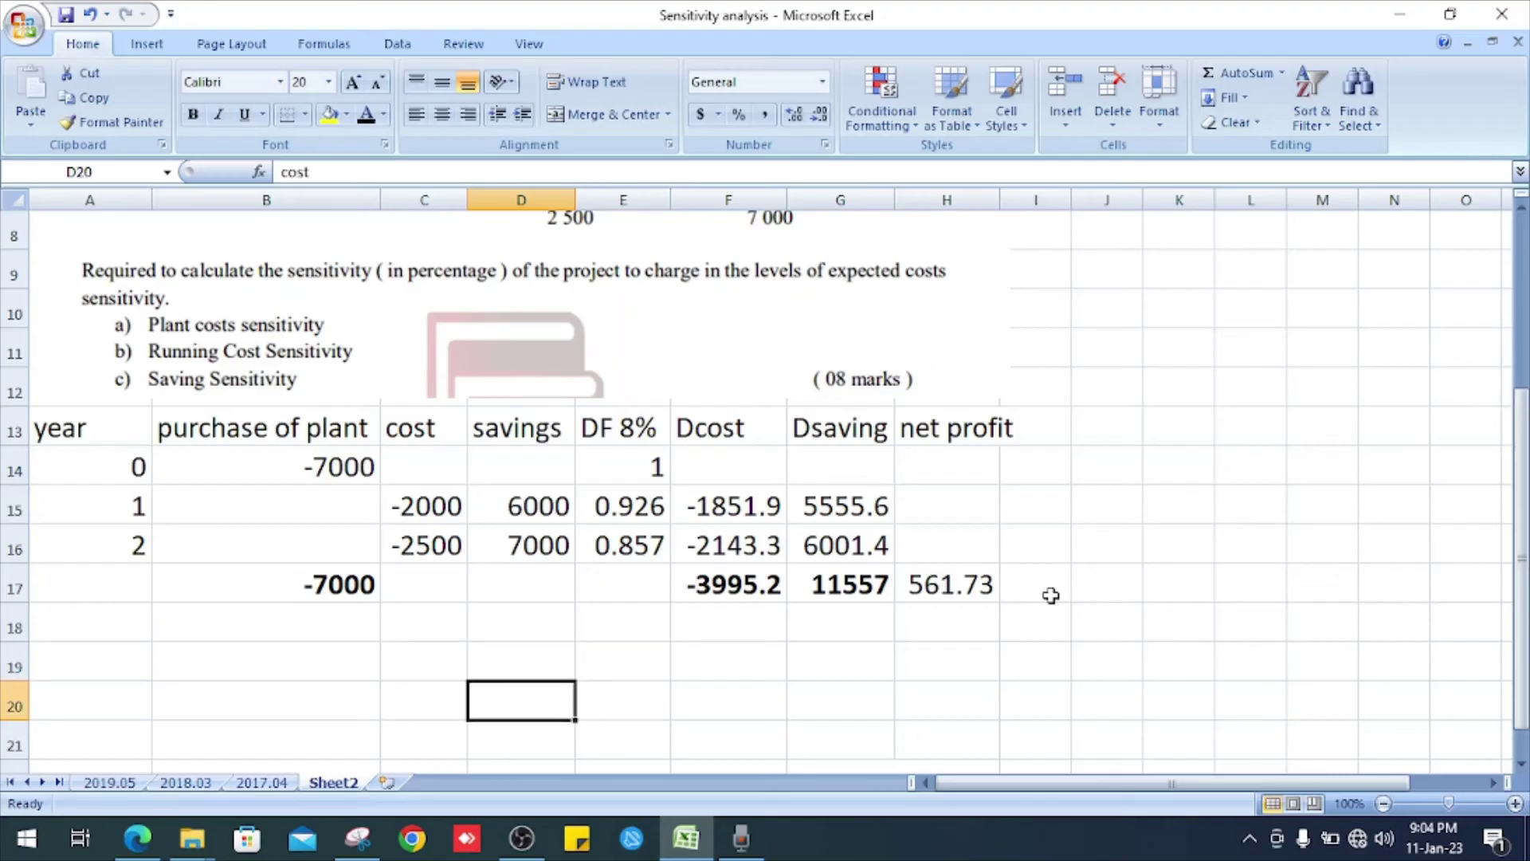
{"action": "key", "text": "Up"}
- Show the cost label, ratio -0.08 (=H17/B14) and percentage -8.0247 in black
{"action": "key", "text": "Down"}
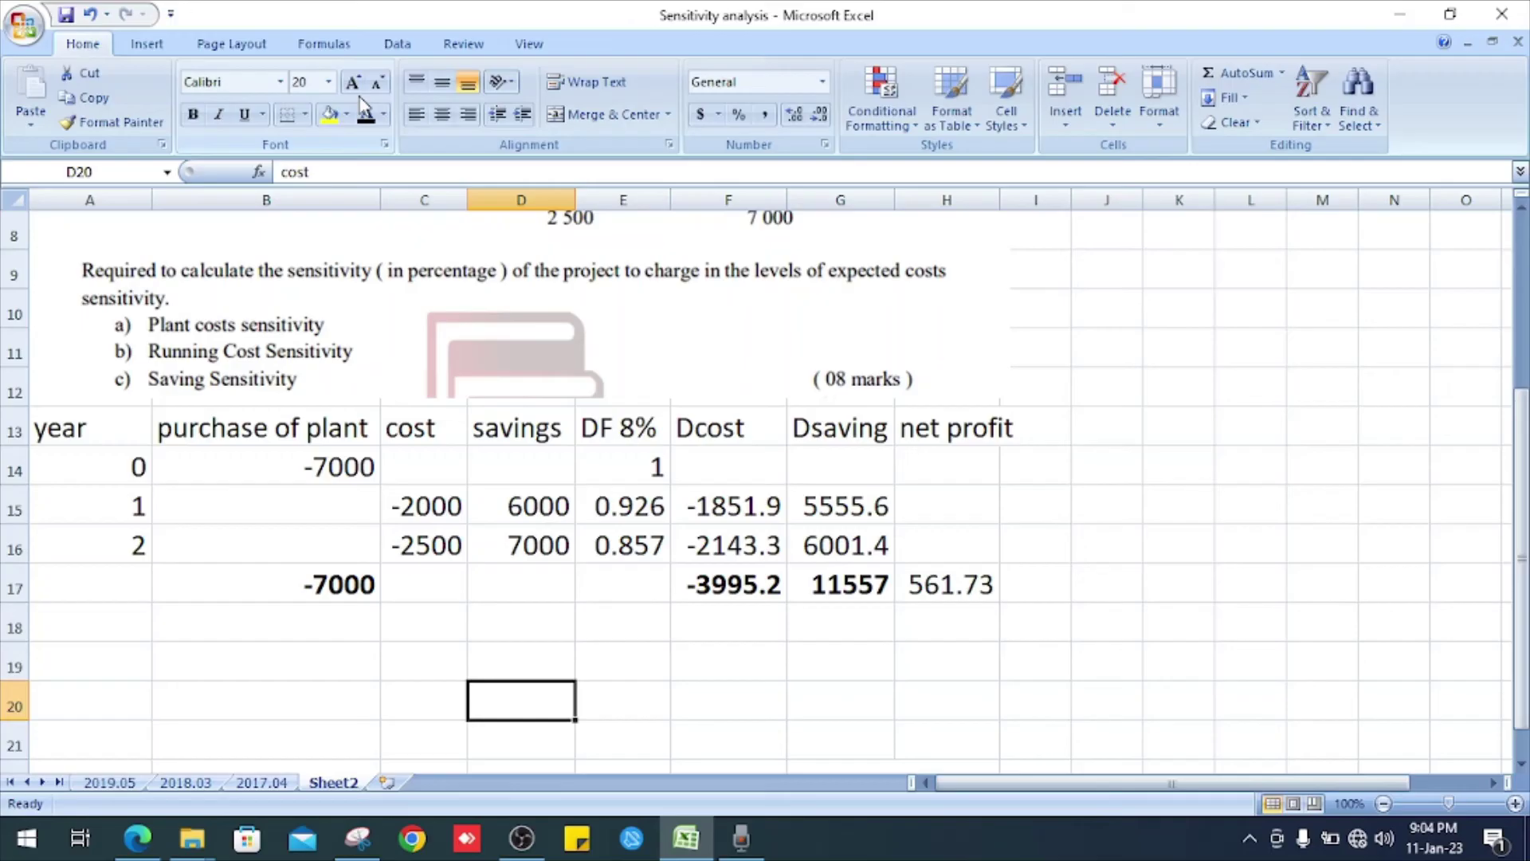
{"action": "left_click", "coordinate": [368, 115]}
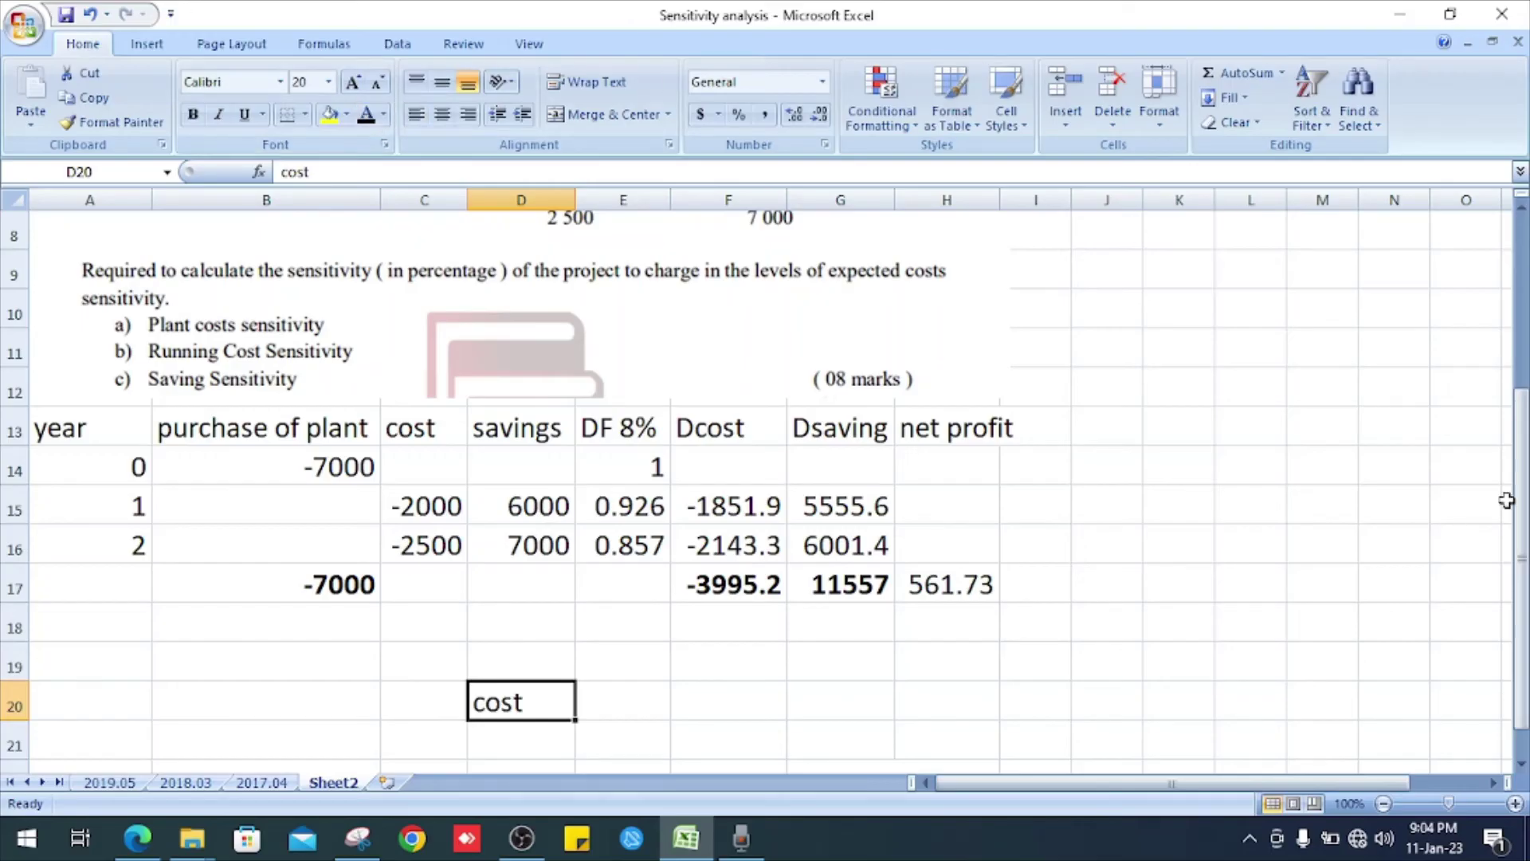
{"action": "mouse_move", "coordinate": [1521, 550]}
{"action": "left_mouse_down"}
{"action": "mouse_move", "coordinate": [1521, 514]}
{"action": "mouse_move", "coordinate": [1521, 559]}
{"action": "left_mouse_up"}
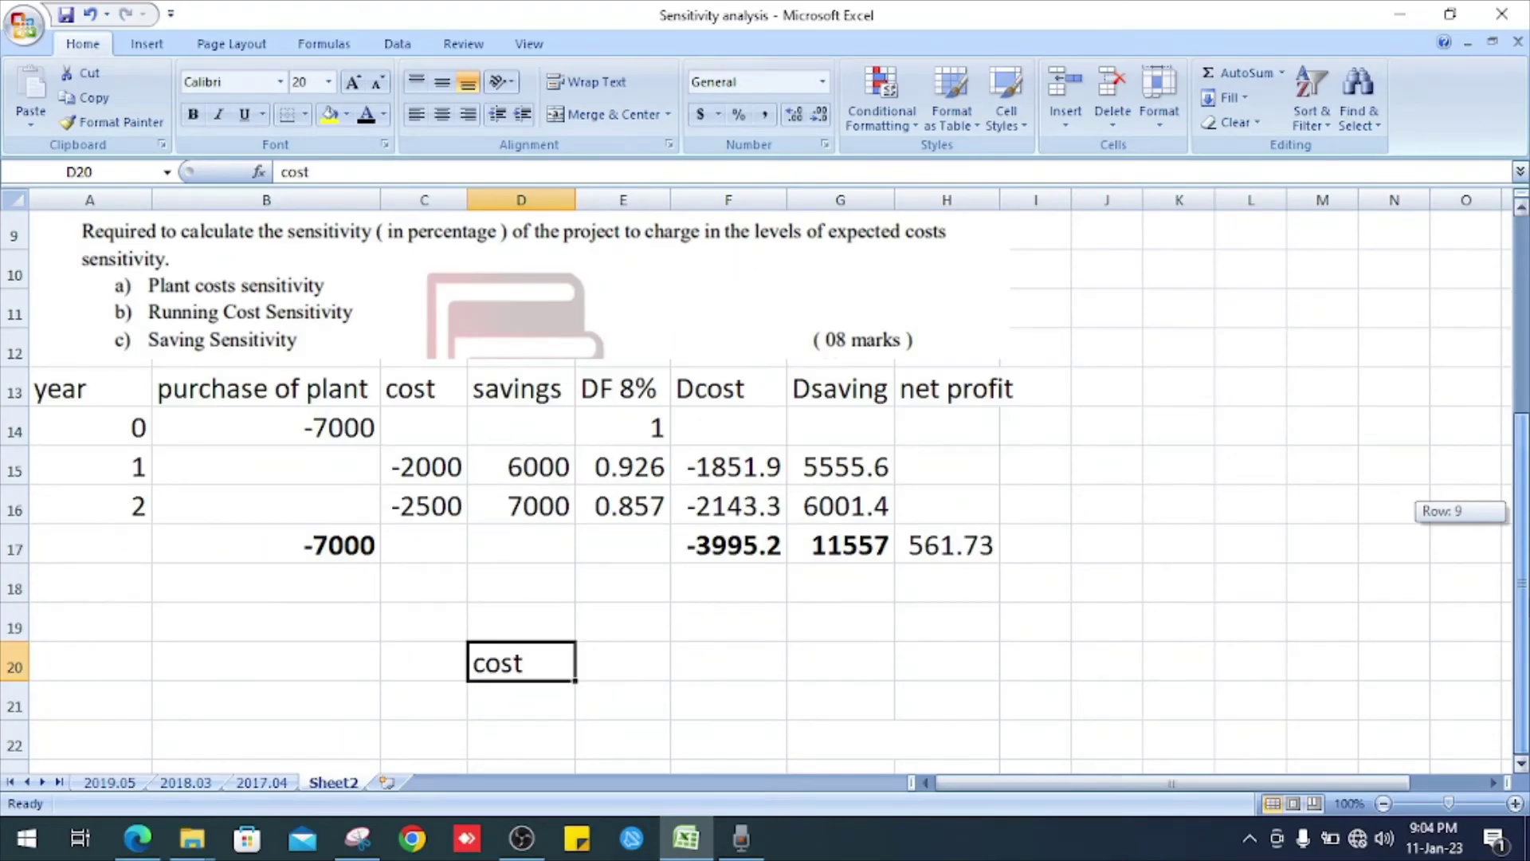
{"action": "key", "text": "Right"}
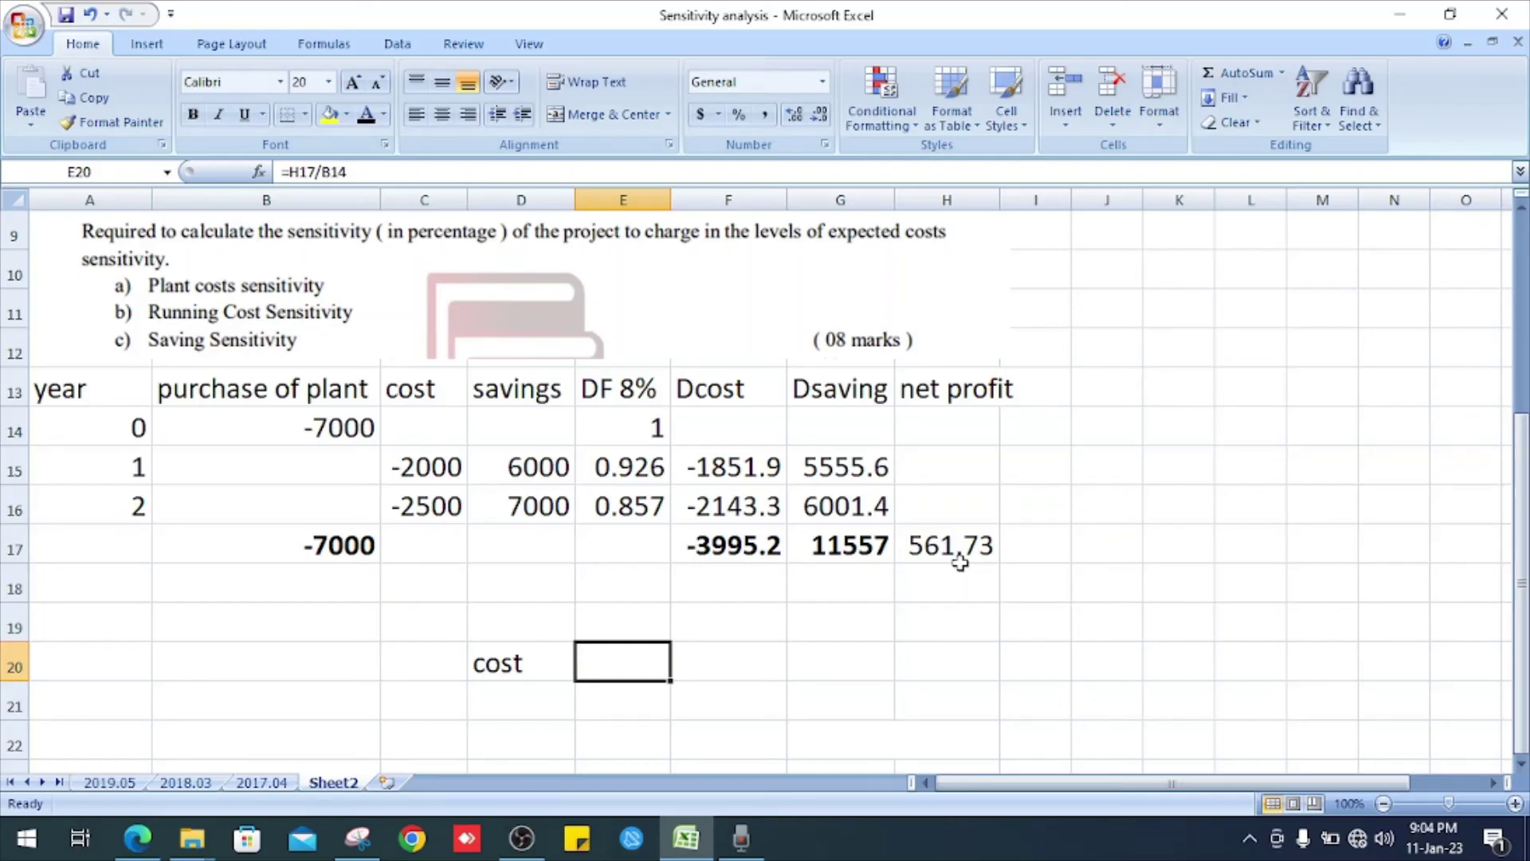
{"action": "left_click", "coordinate": [365, 116]}
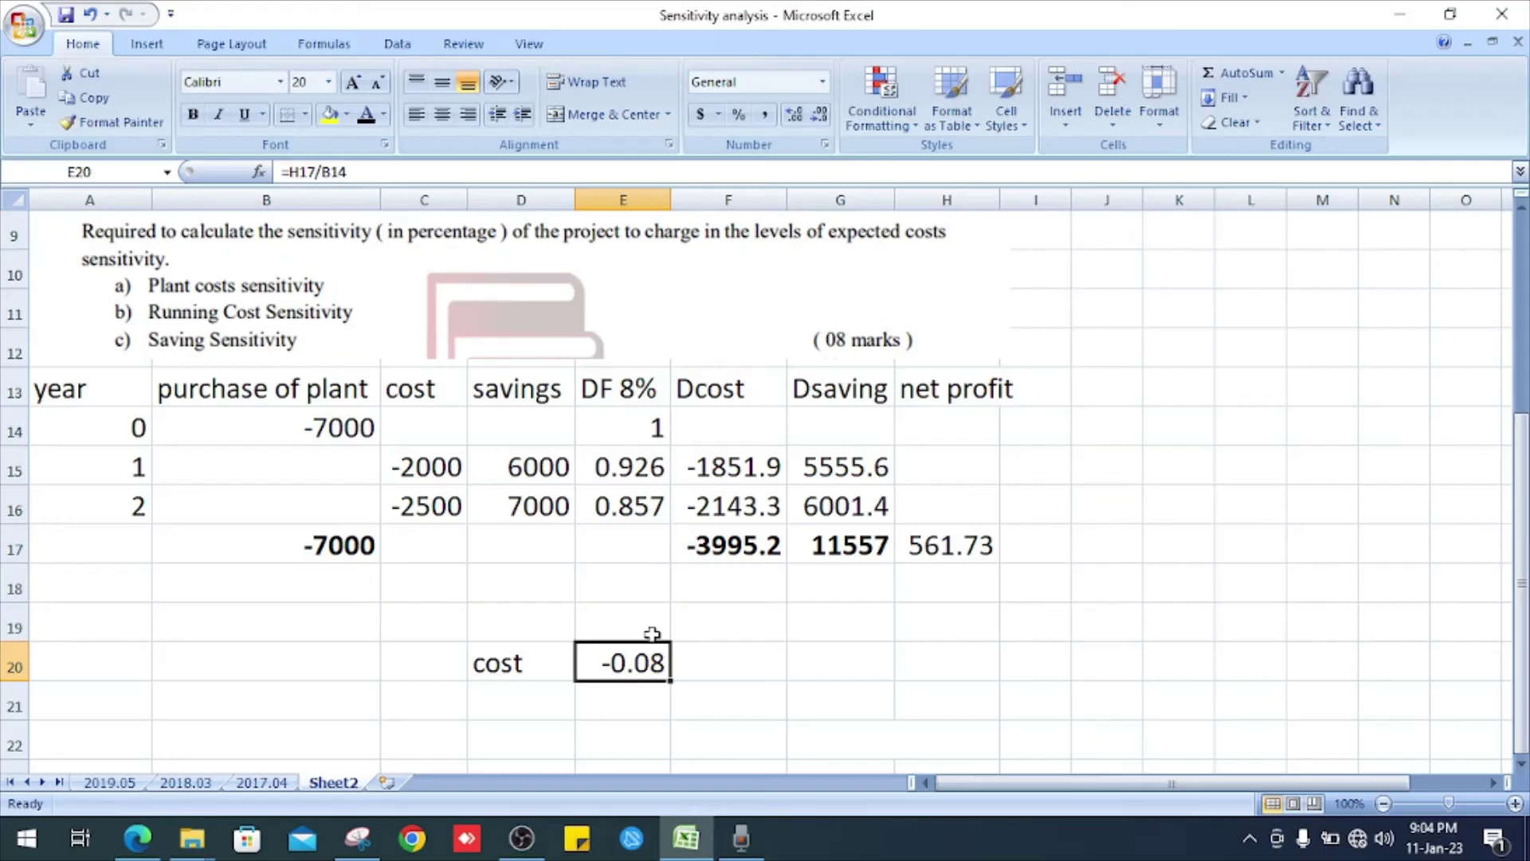
{"action": "double_click", "coordinate": [591, 672]}
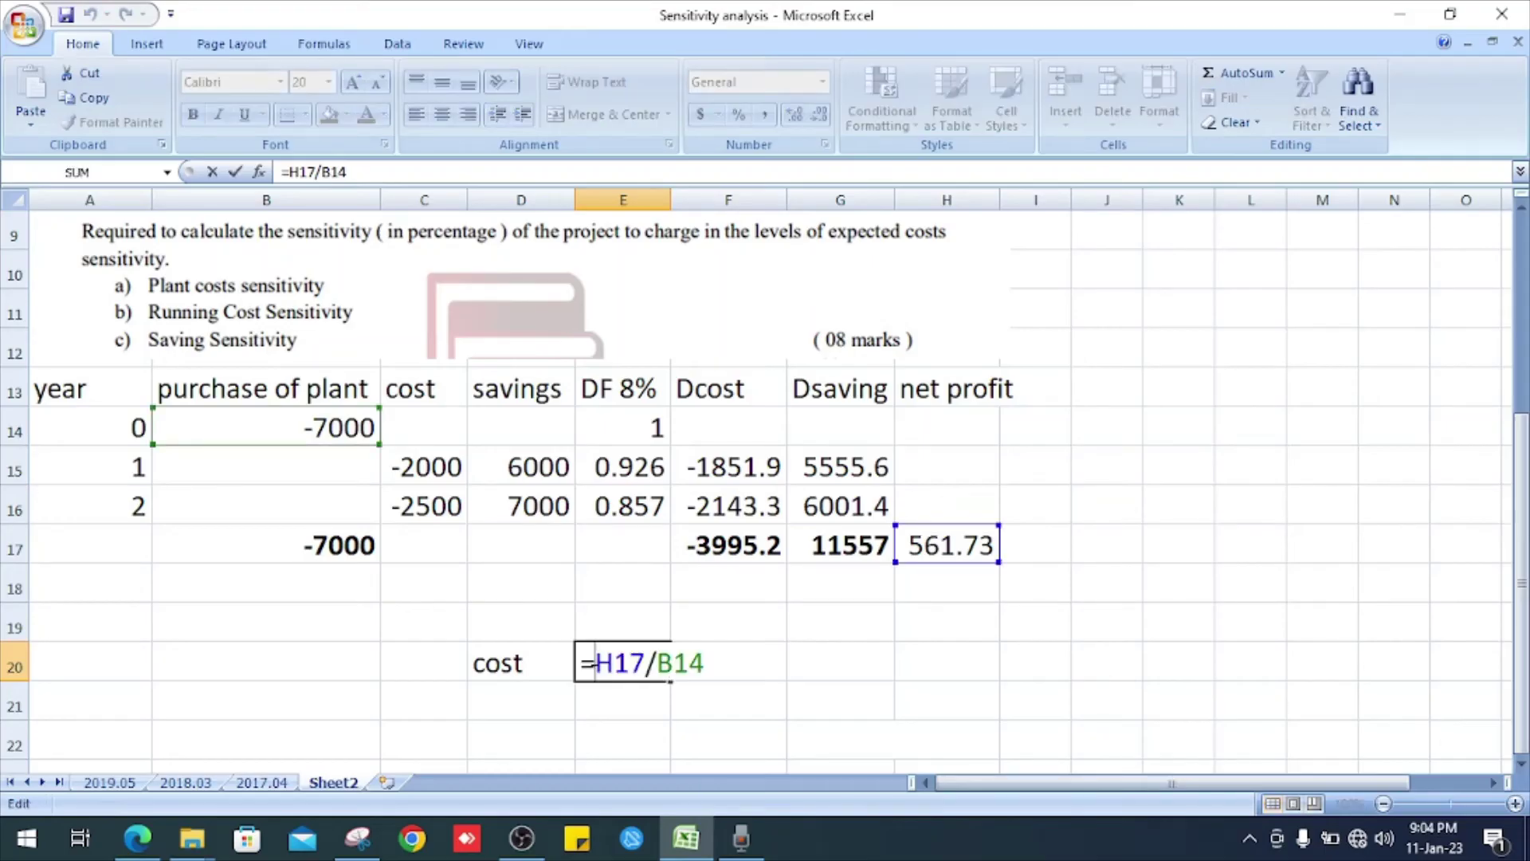
{"action": "key", "text": "Return"}
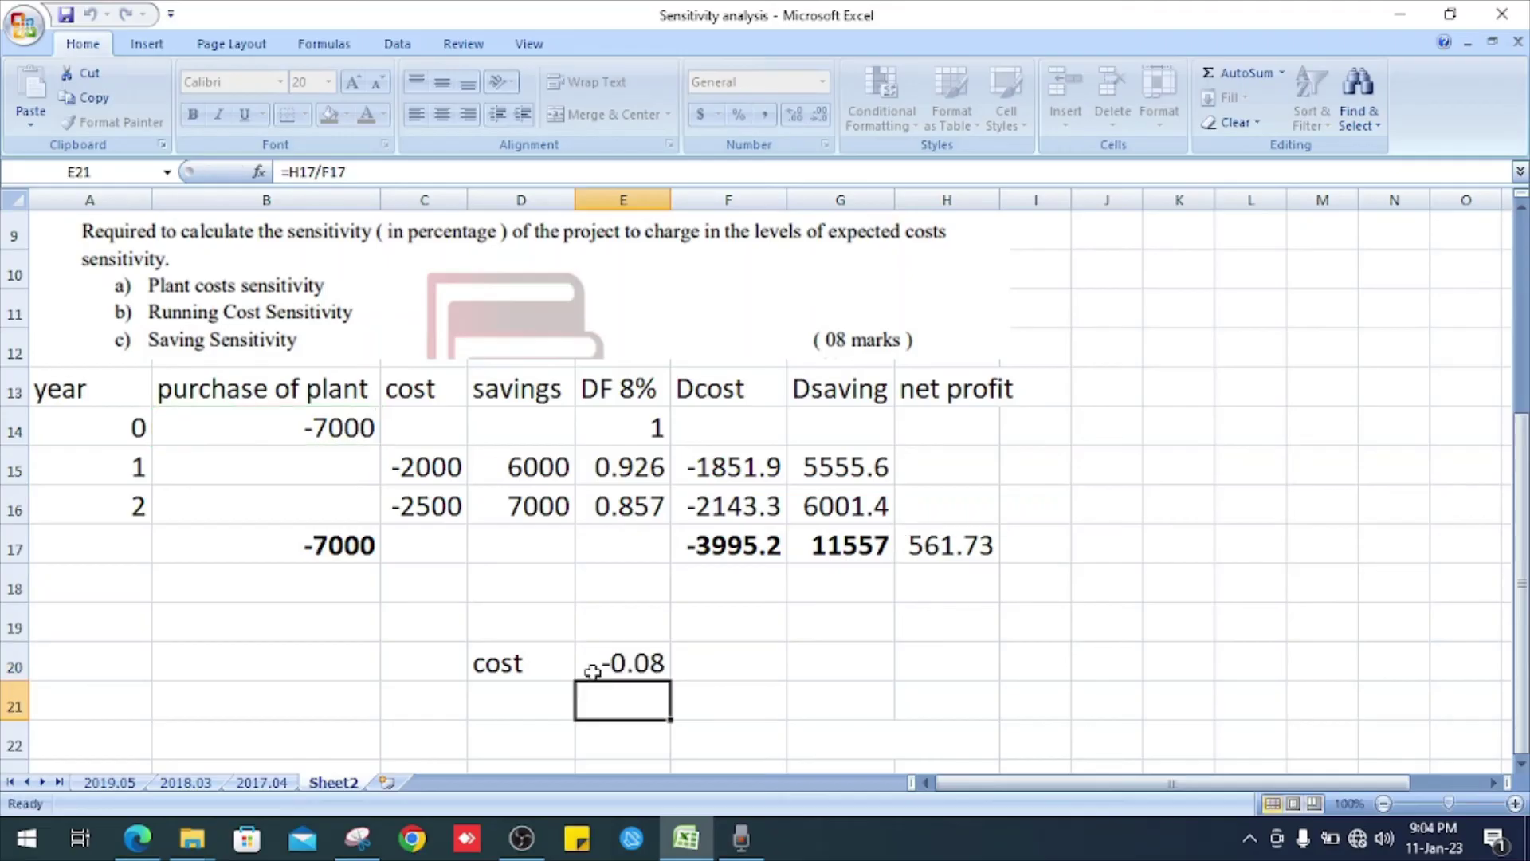
{"action": "left_click", "coordinate": [543, 659]}
{"action": "left_click", "coordinate": [688, 669]}
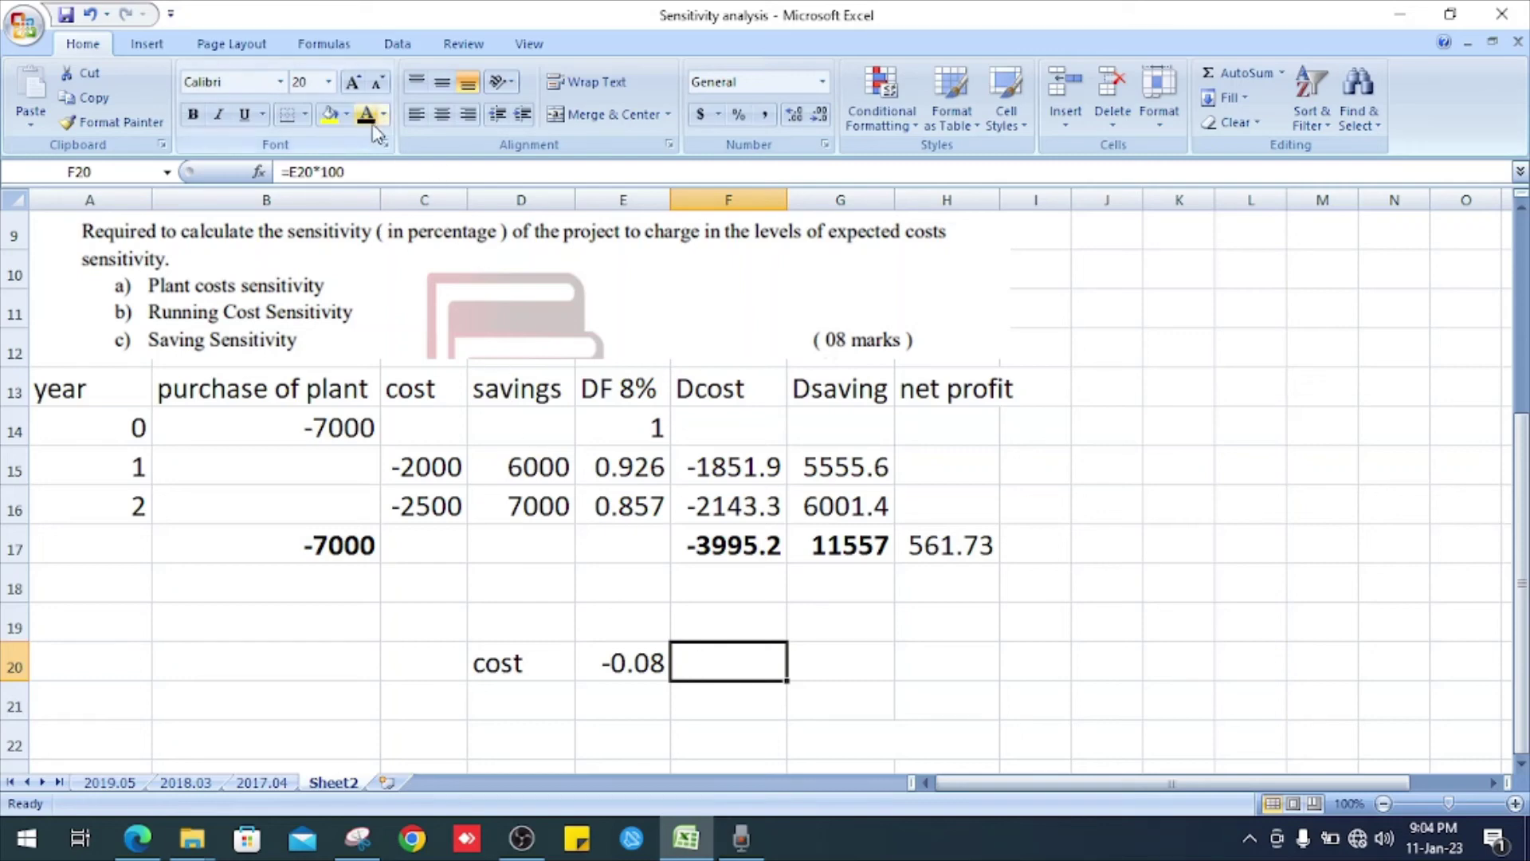
{"action": "left_click", "coordinate": [687, 732]}
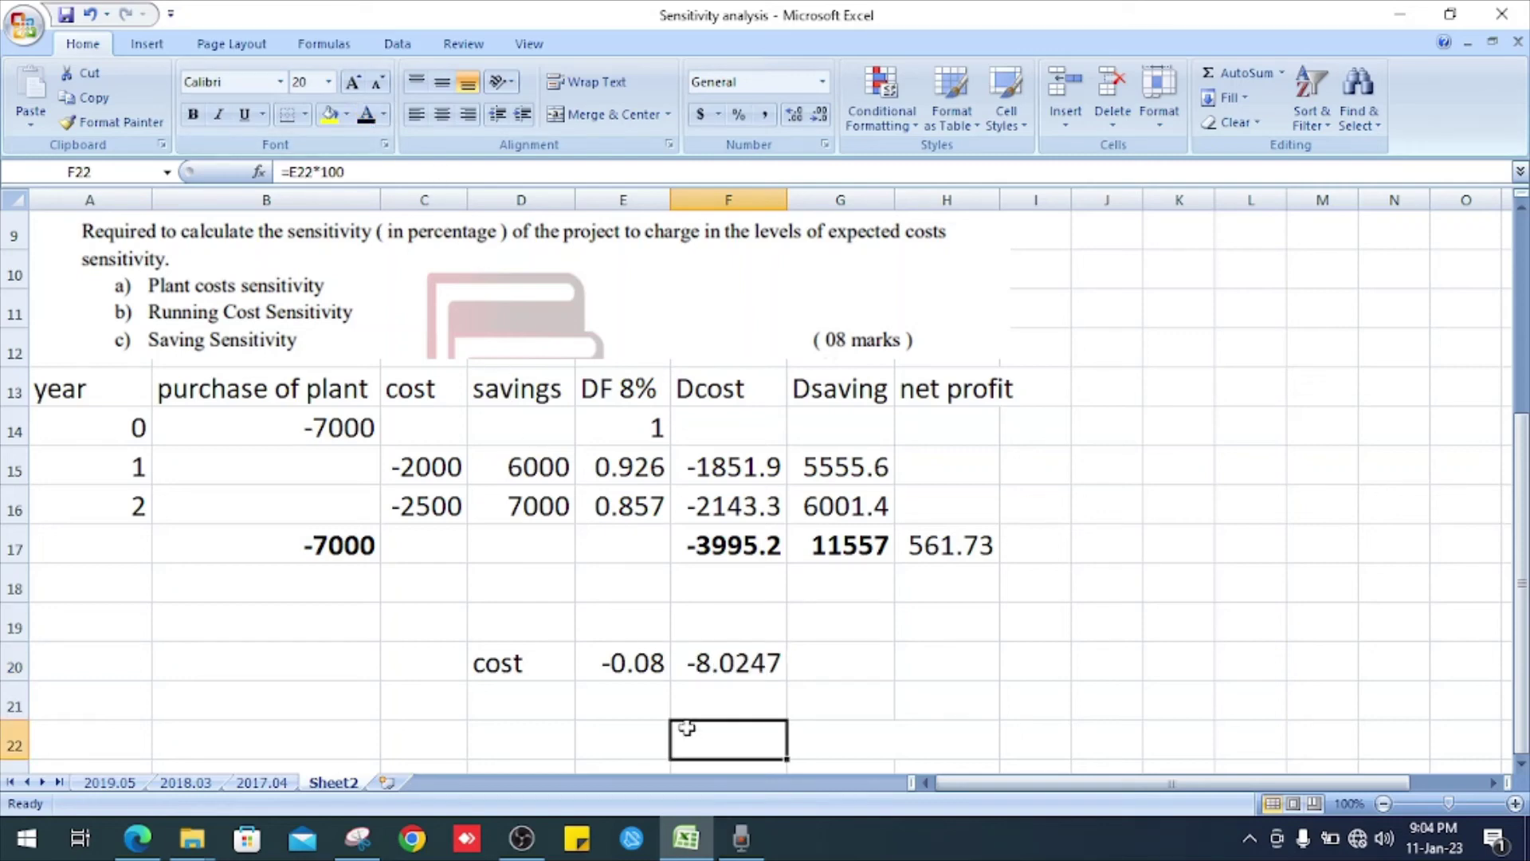
{"action": "left_click", "coordinate": [535, 696]}
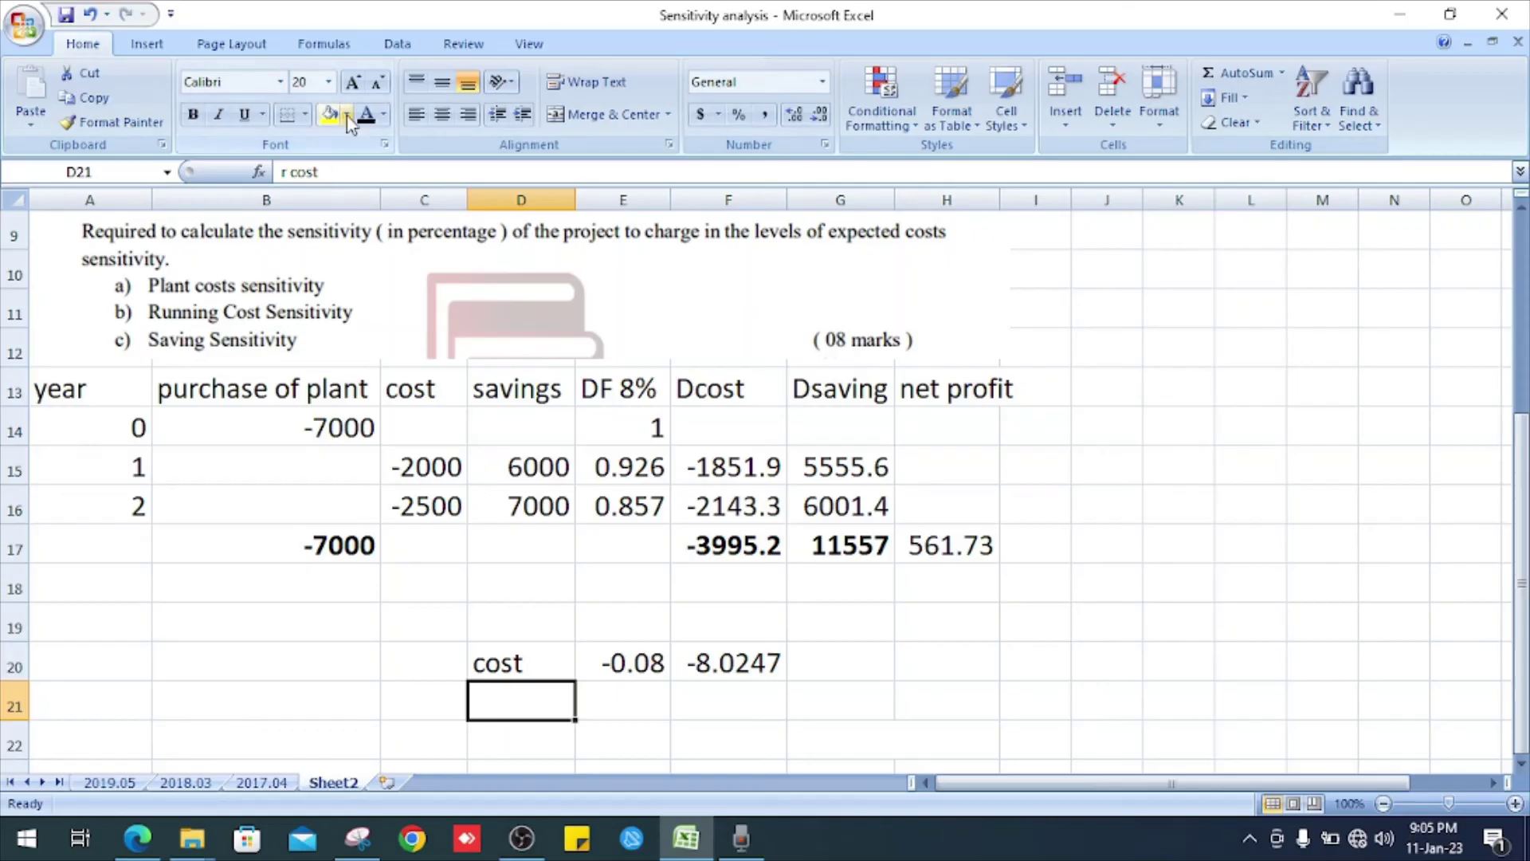
- Show the running cost ratio -0.14 (=H17/F17) and percentage -14.06 in black
{"action": "left_click", "coordinate": [649, 713]}
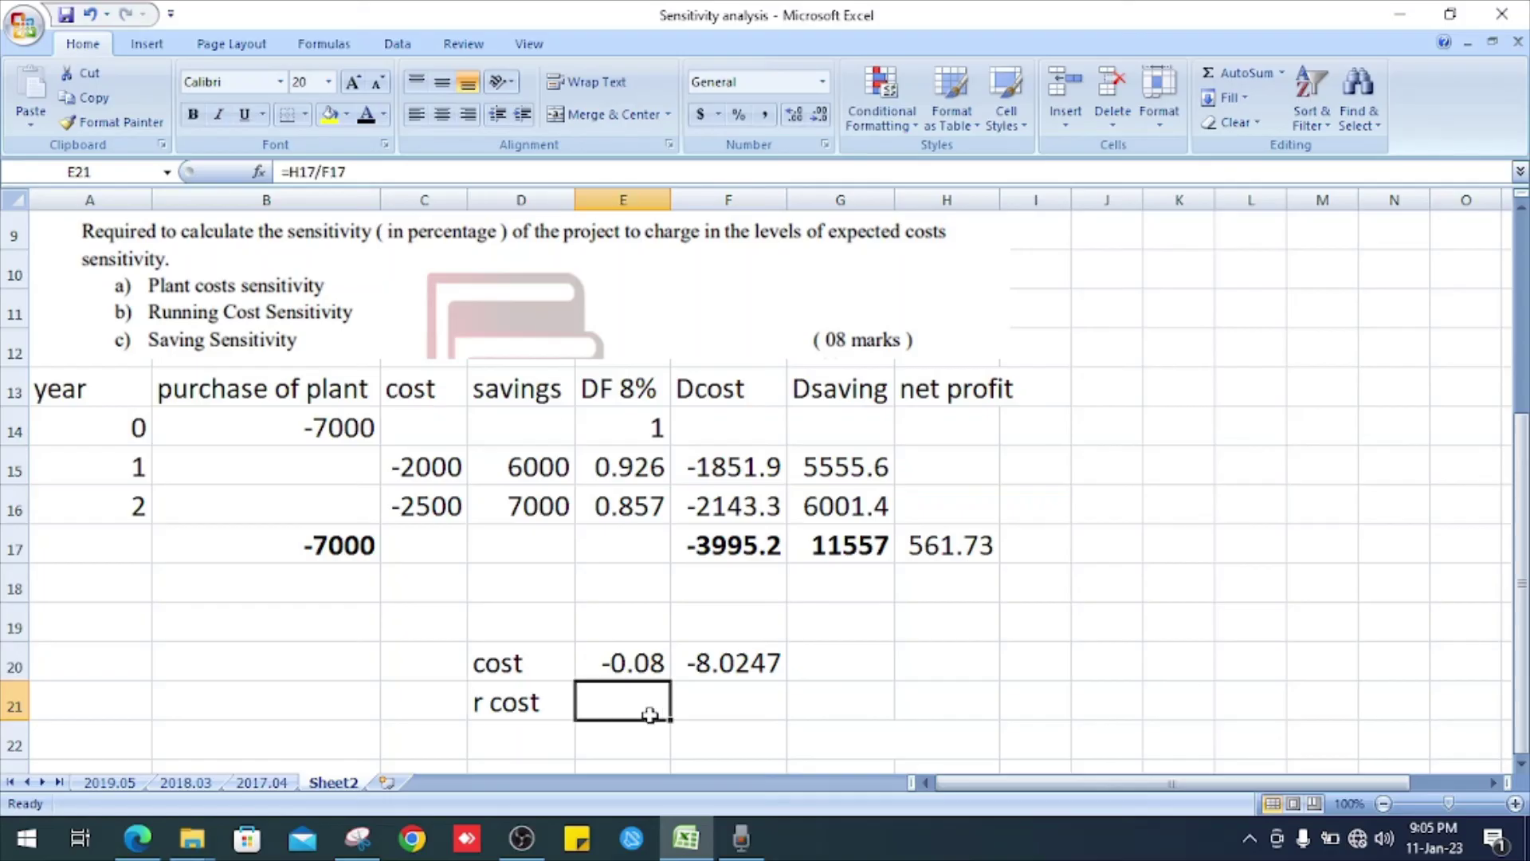
{"action": "left_click", "coordinate": [367, 116]}
{"action": "double_click", "coordinate": [630, 695]}
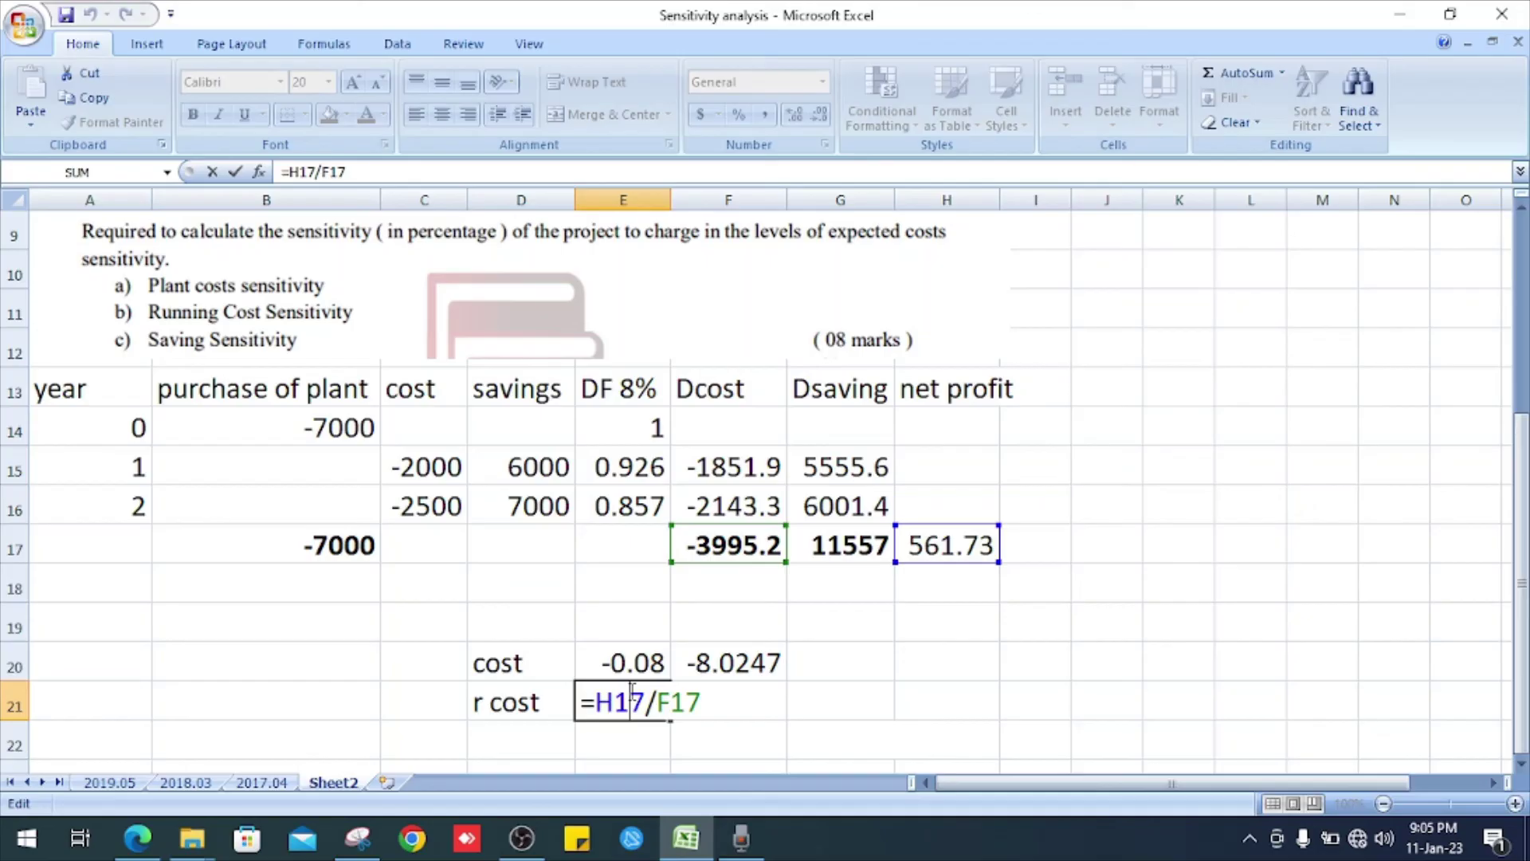
{"action": "key", "text": "Return"}
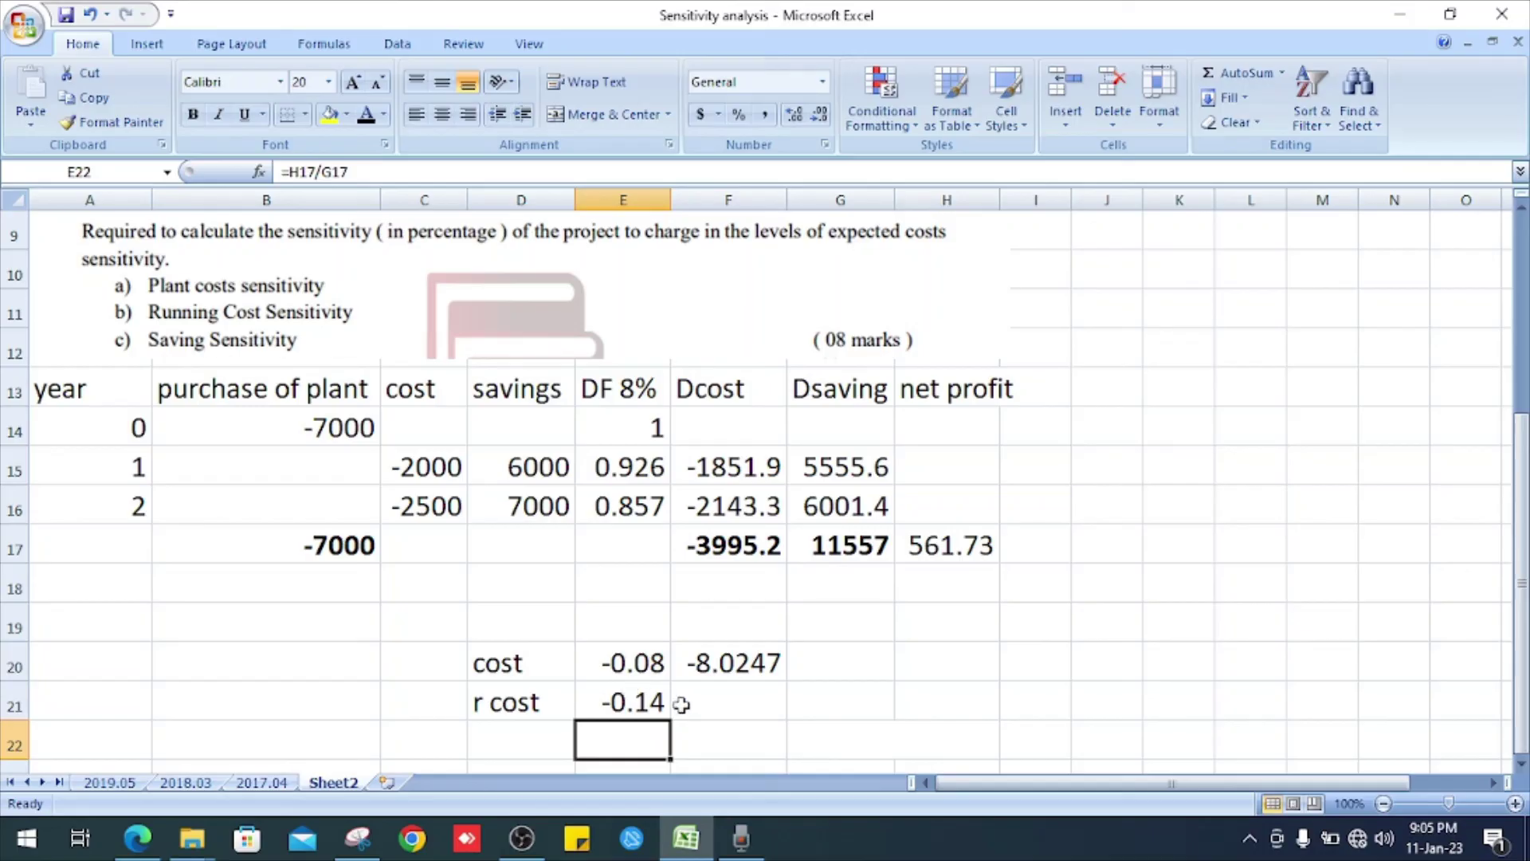
{"action": "left_click", "coordinate": [682, 703]}
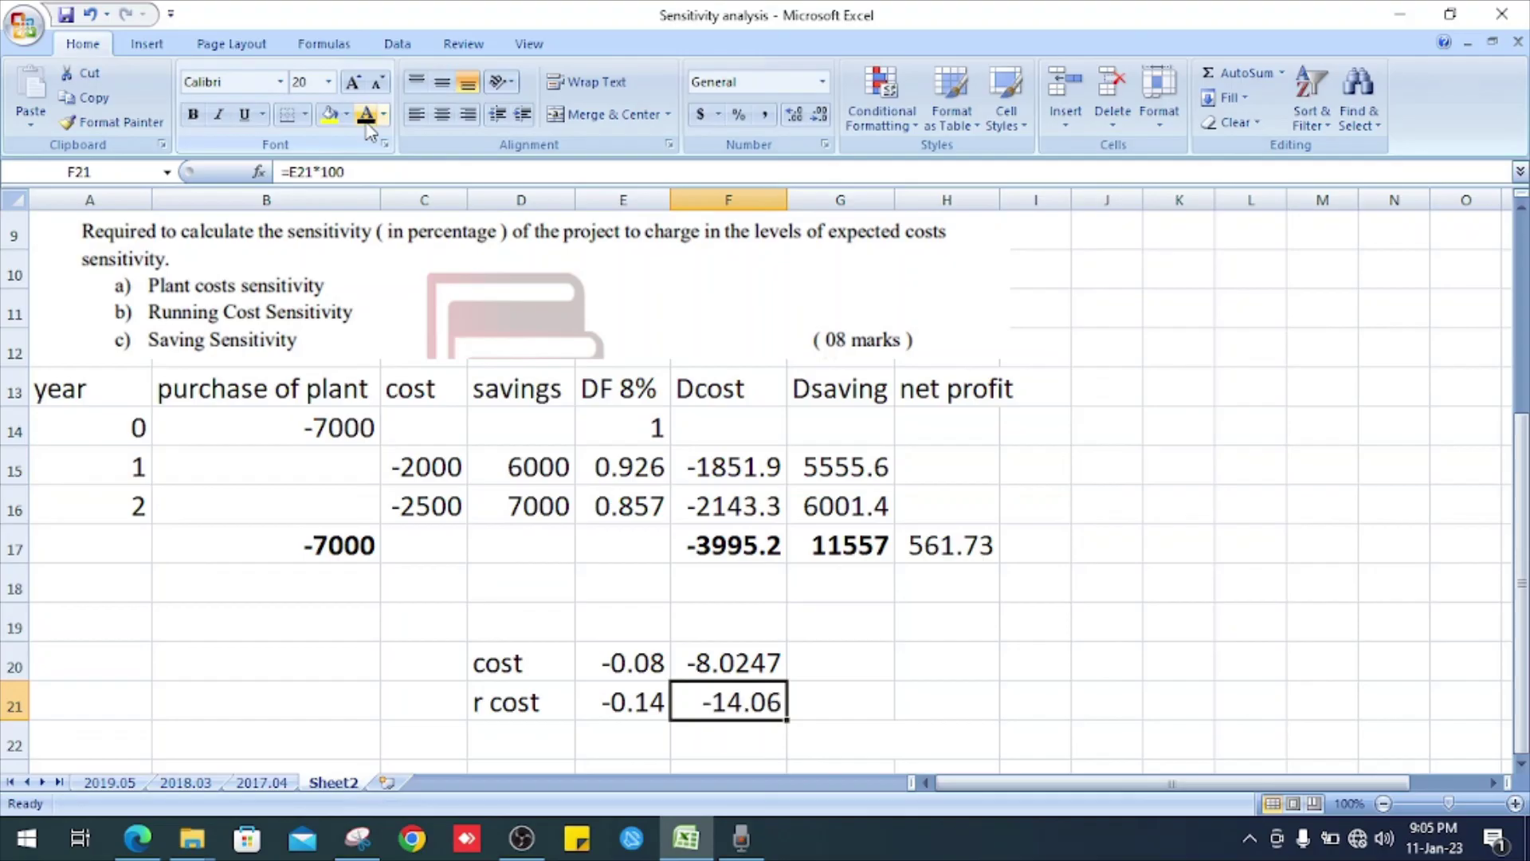
{"action": "left_click", "coordinate": [830, 654]}
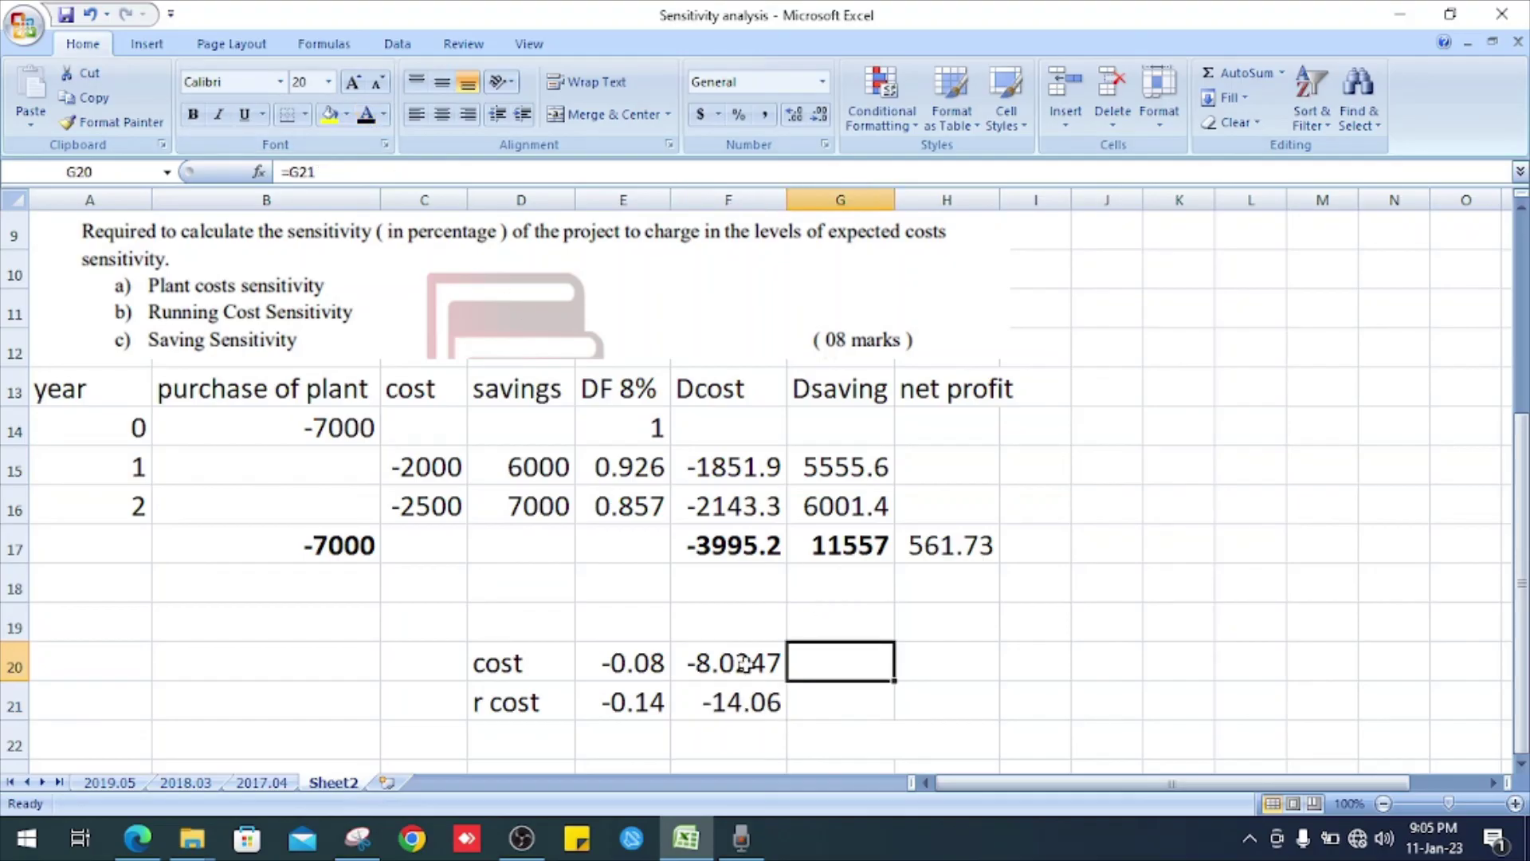
{"action": "left_click", "coordinate": [522, 730]}
{"action": "type", "text": "savi"}
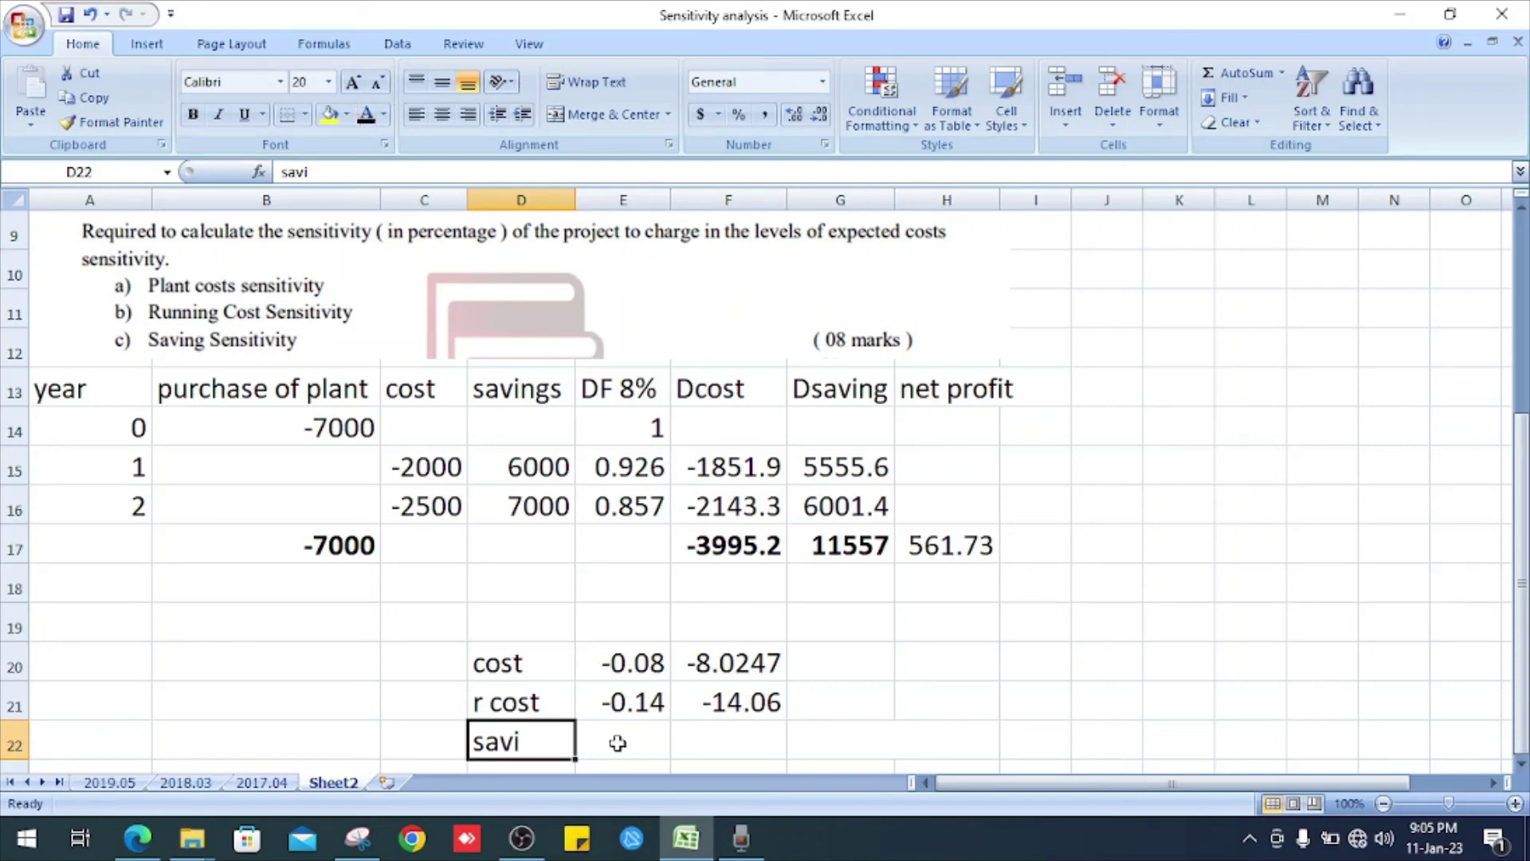
- Show the savings ratio 0.049 (=H17/G17) and percentage 4.8605 in black
{"action": "left_click", "coordinate": [617, 743]}
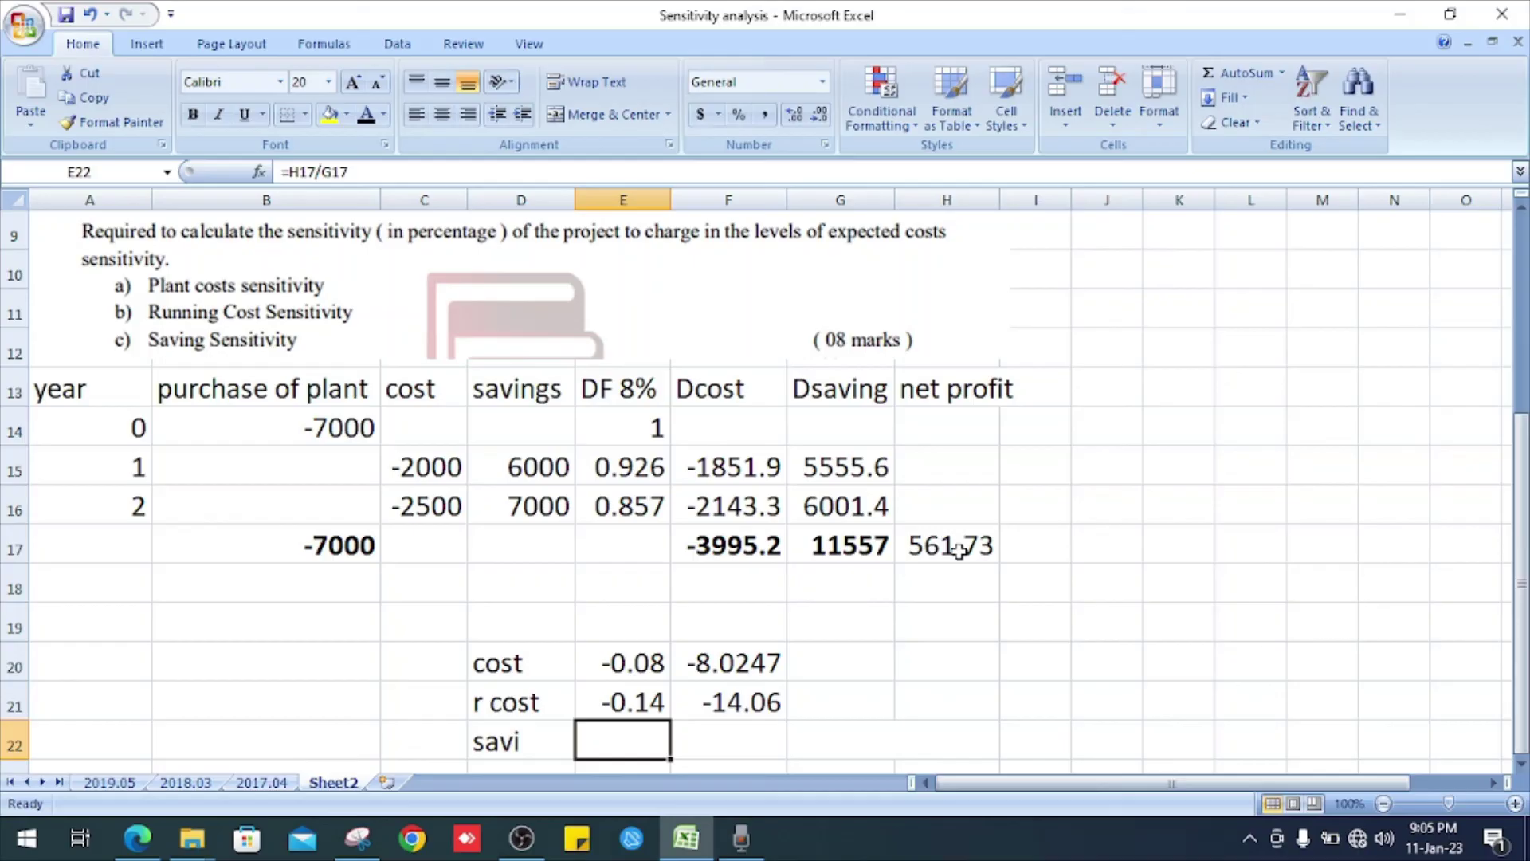
{"action": "left_click", "coordinate": [362, 125]}
{"action": "double_click", "coordinate": [608, 741]}
{"action": "key", "text": "Escape"}
{"action": "scroll", "coordinate": [610, 742], "scroll_direction": "down", "scroll_amount": 1}
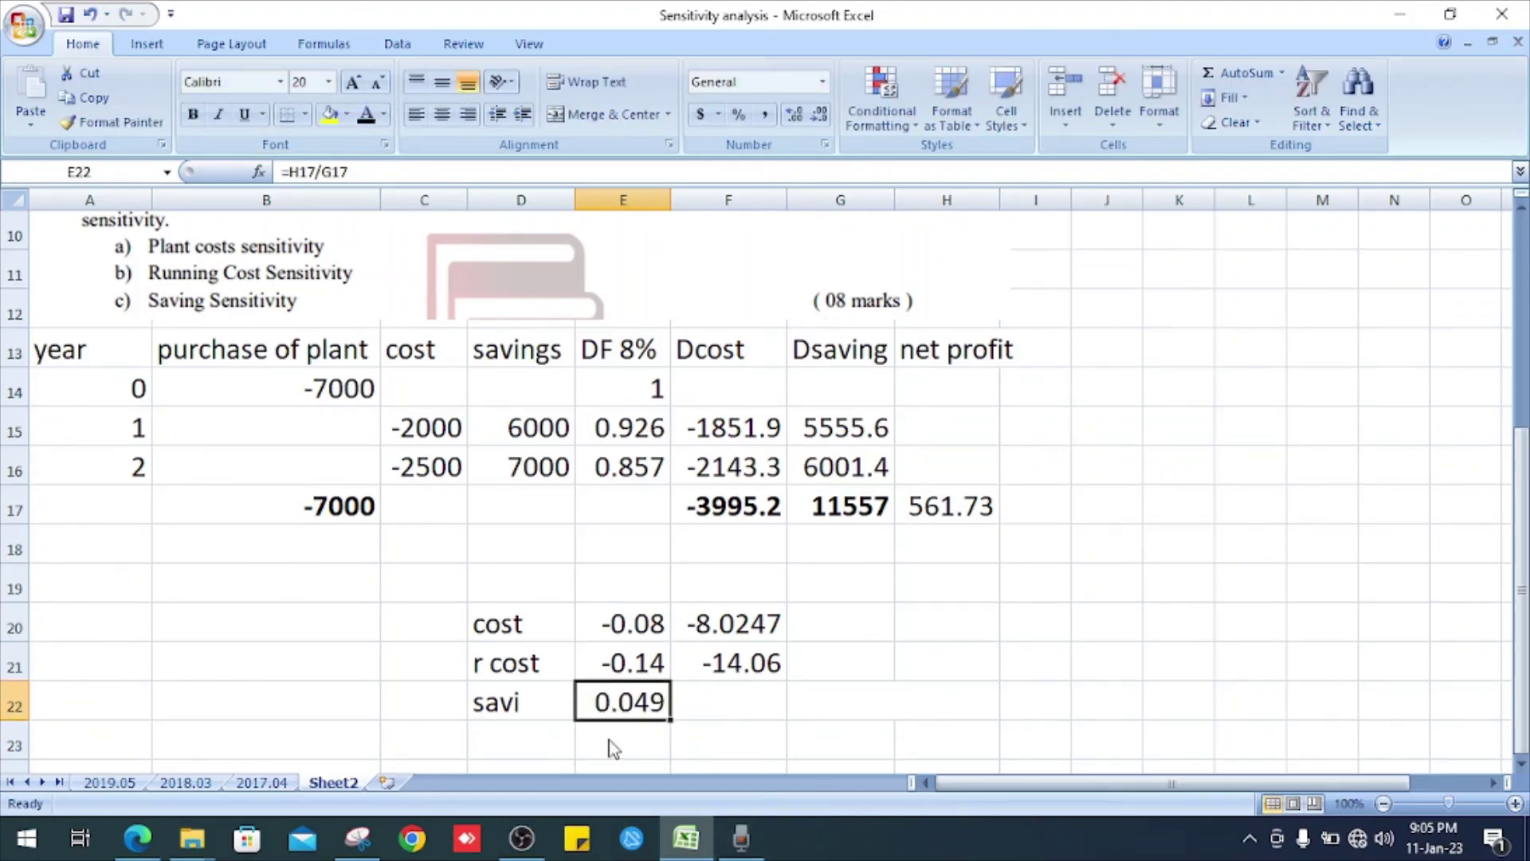
{"action": "key", "text": "Right"}
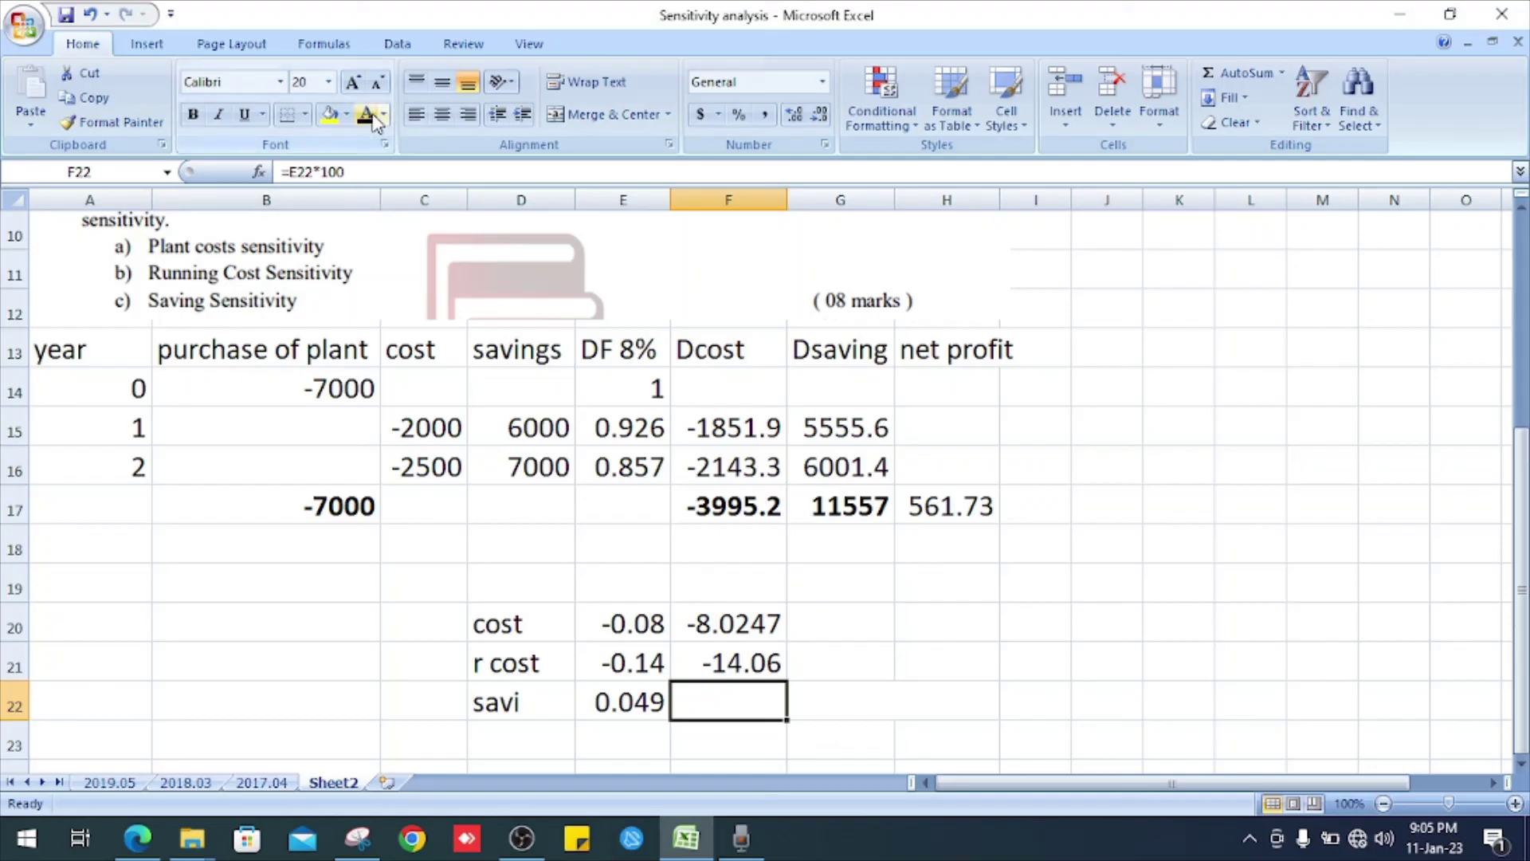
{"action": "left_click", "coordinate": [366, 114]}
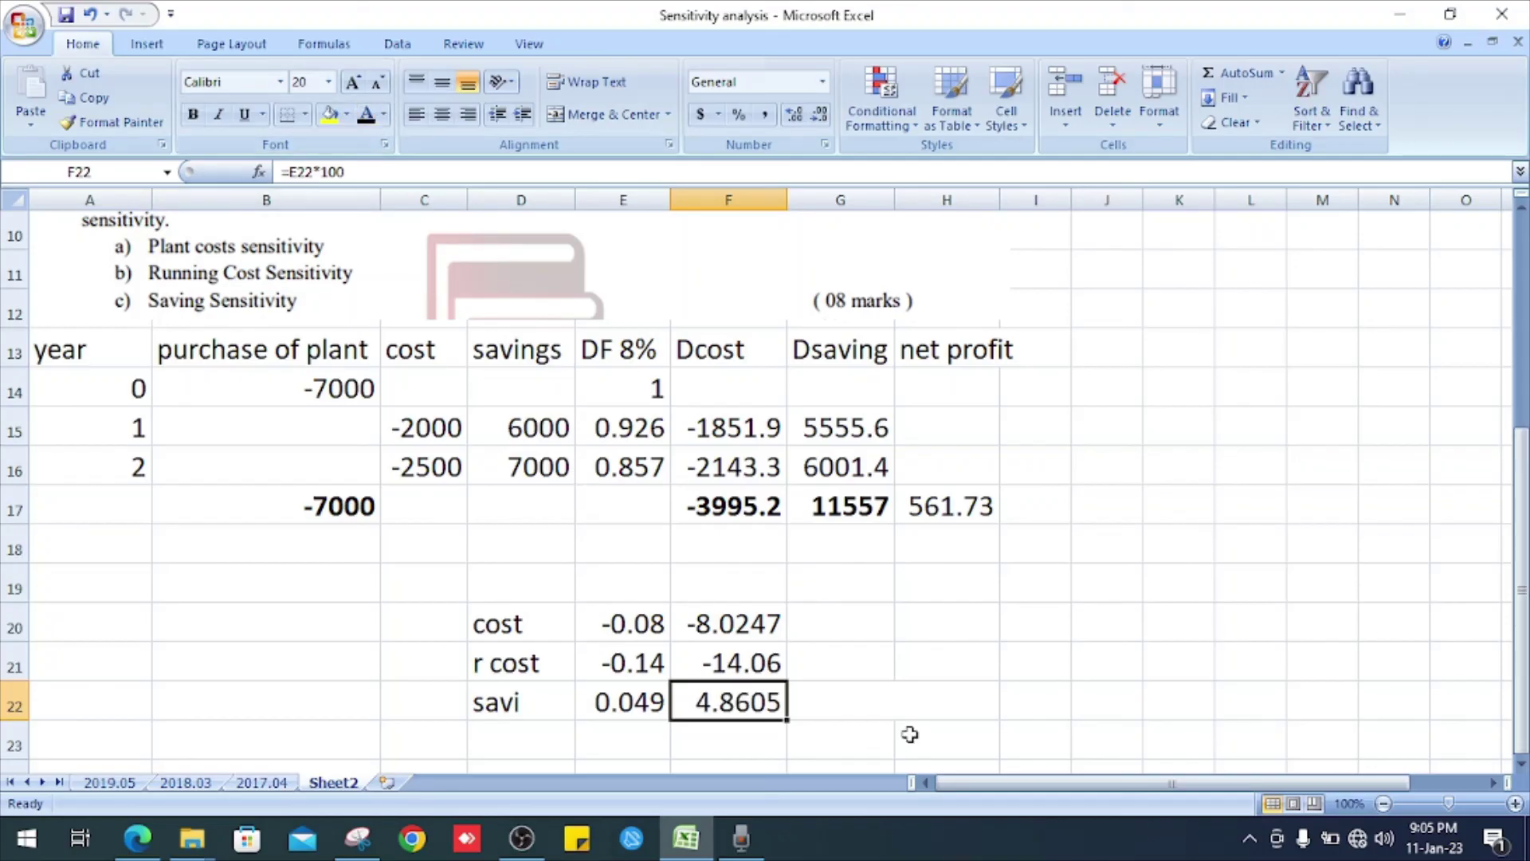
{"action": "left_click", "coordinate": [909, 734]}
{"action": "left_click", "coordinate": [839, 628]}
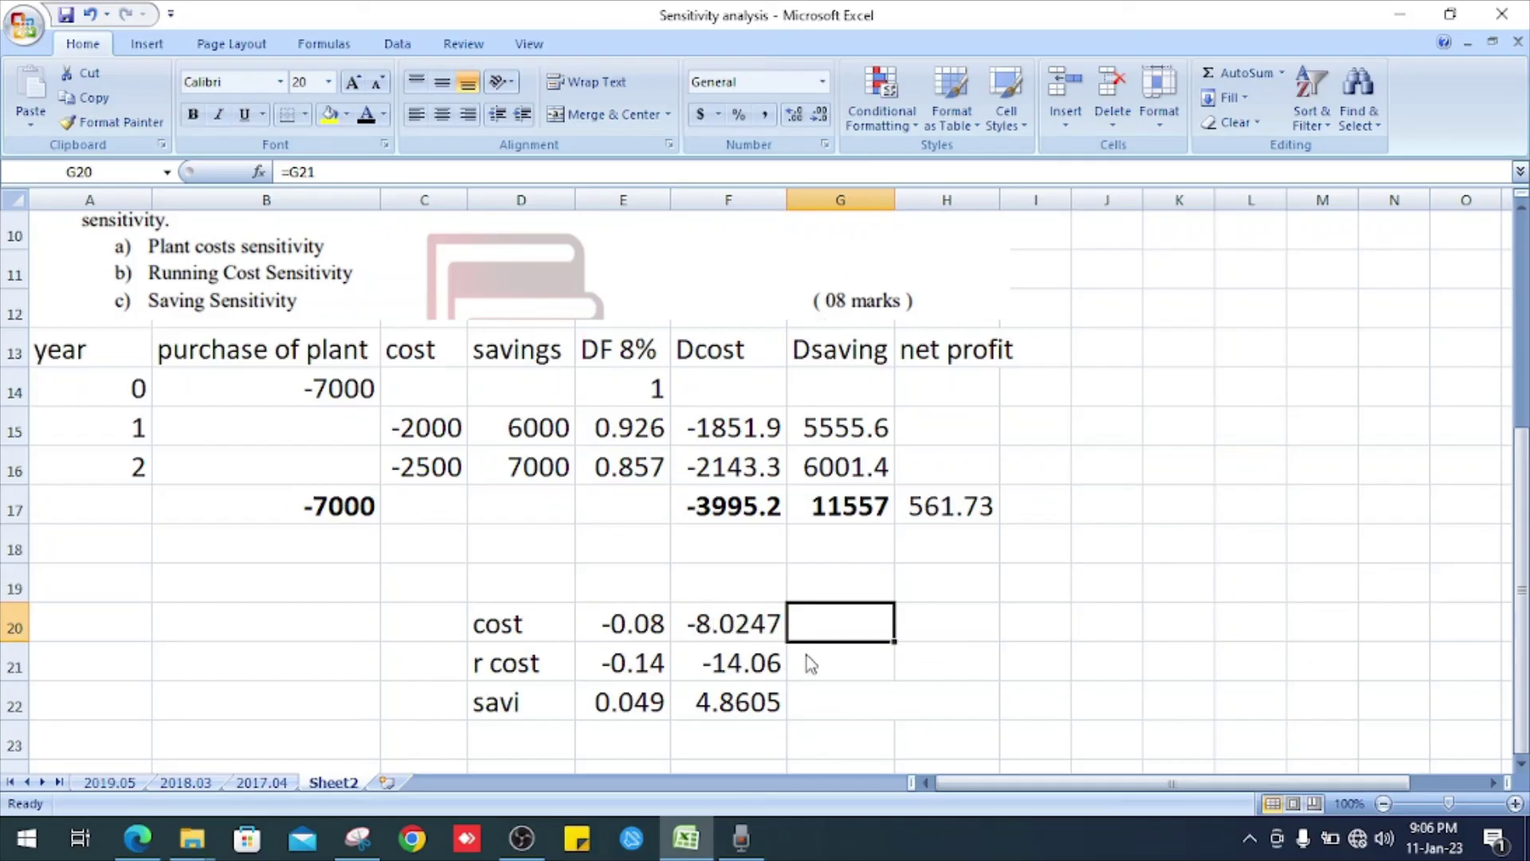
- Show the 'increase' labels in G20:G21 and 'decrease' in G22 in black
{"action": "left_click", "coordinate": [814, 659]}
{"action": "left_click_drag", "start_coordinate": [821, 635], "coordinate": [820, 653]}
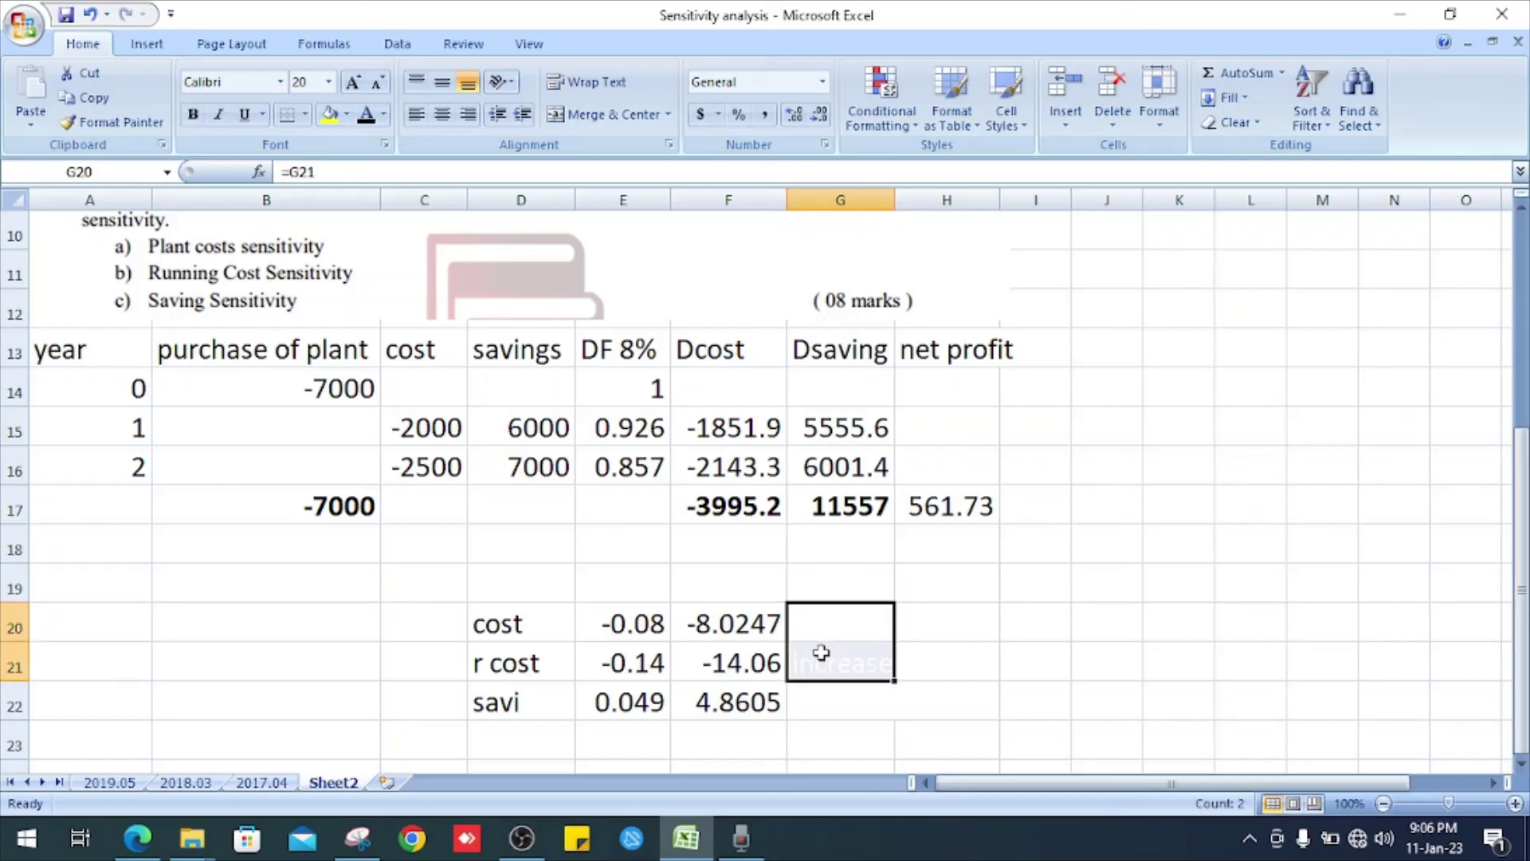
{"action": "left_click", "coordinate": [368, 116]}
{"action": "left_click", "coordinate": [844, 696]}
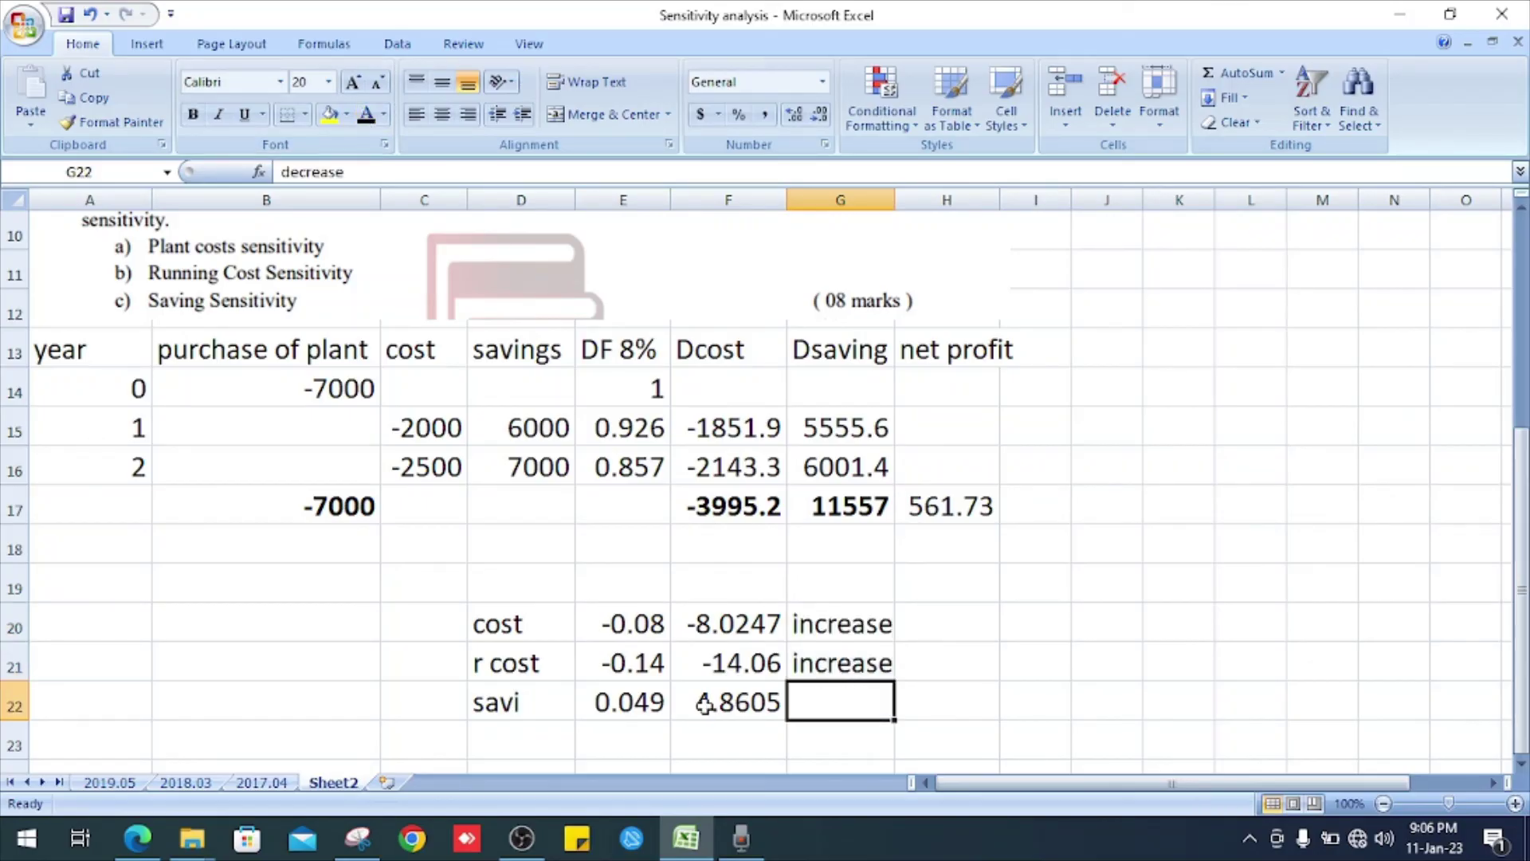
{"action": "left_click", "coordinate": [367, 116]}
{"action": "left_click", "coordinate": [1053, 655]}
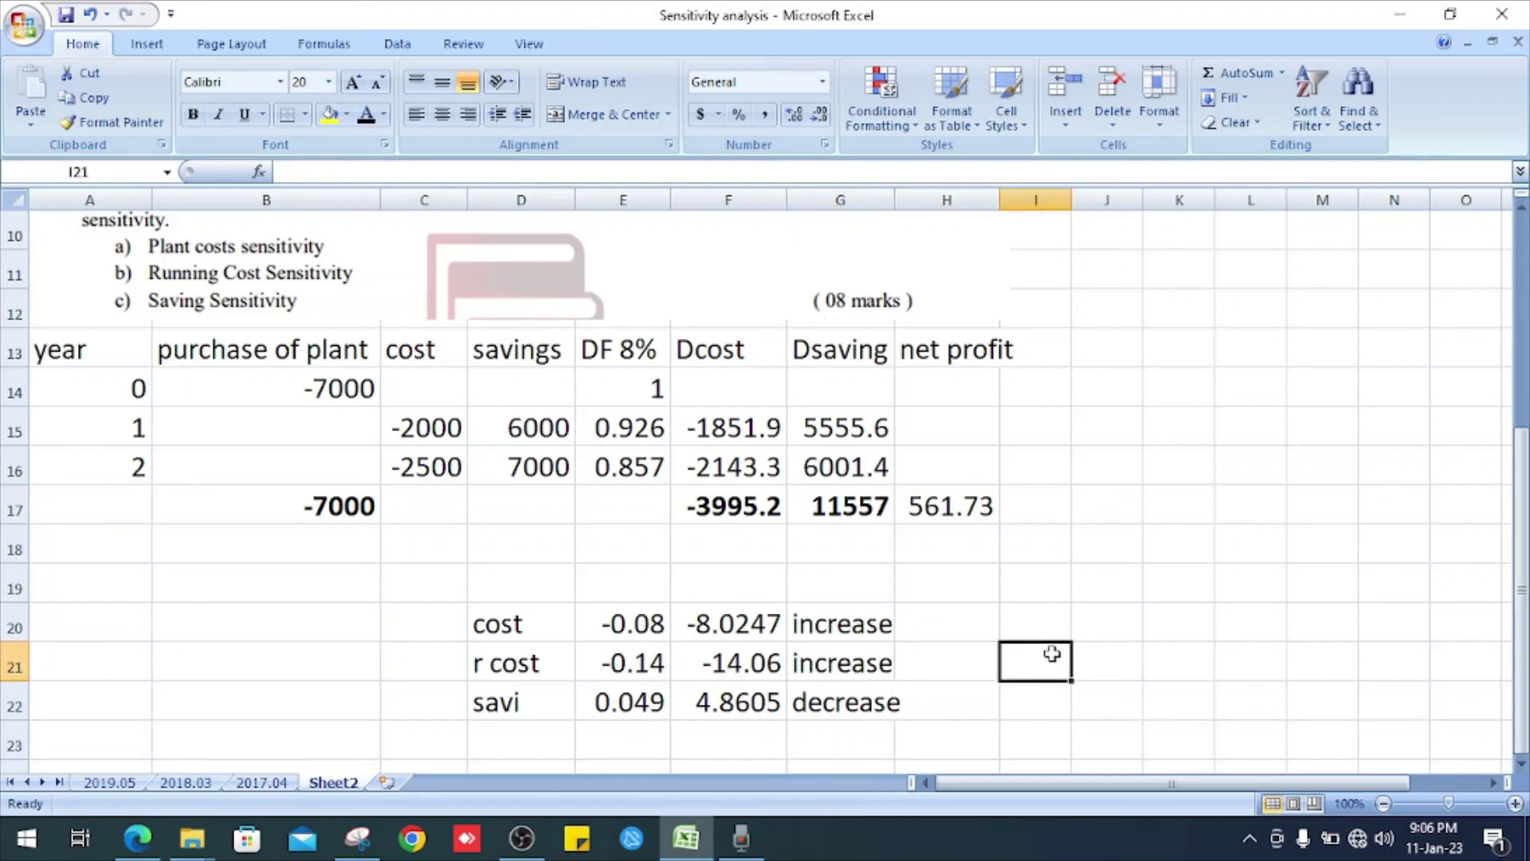